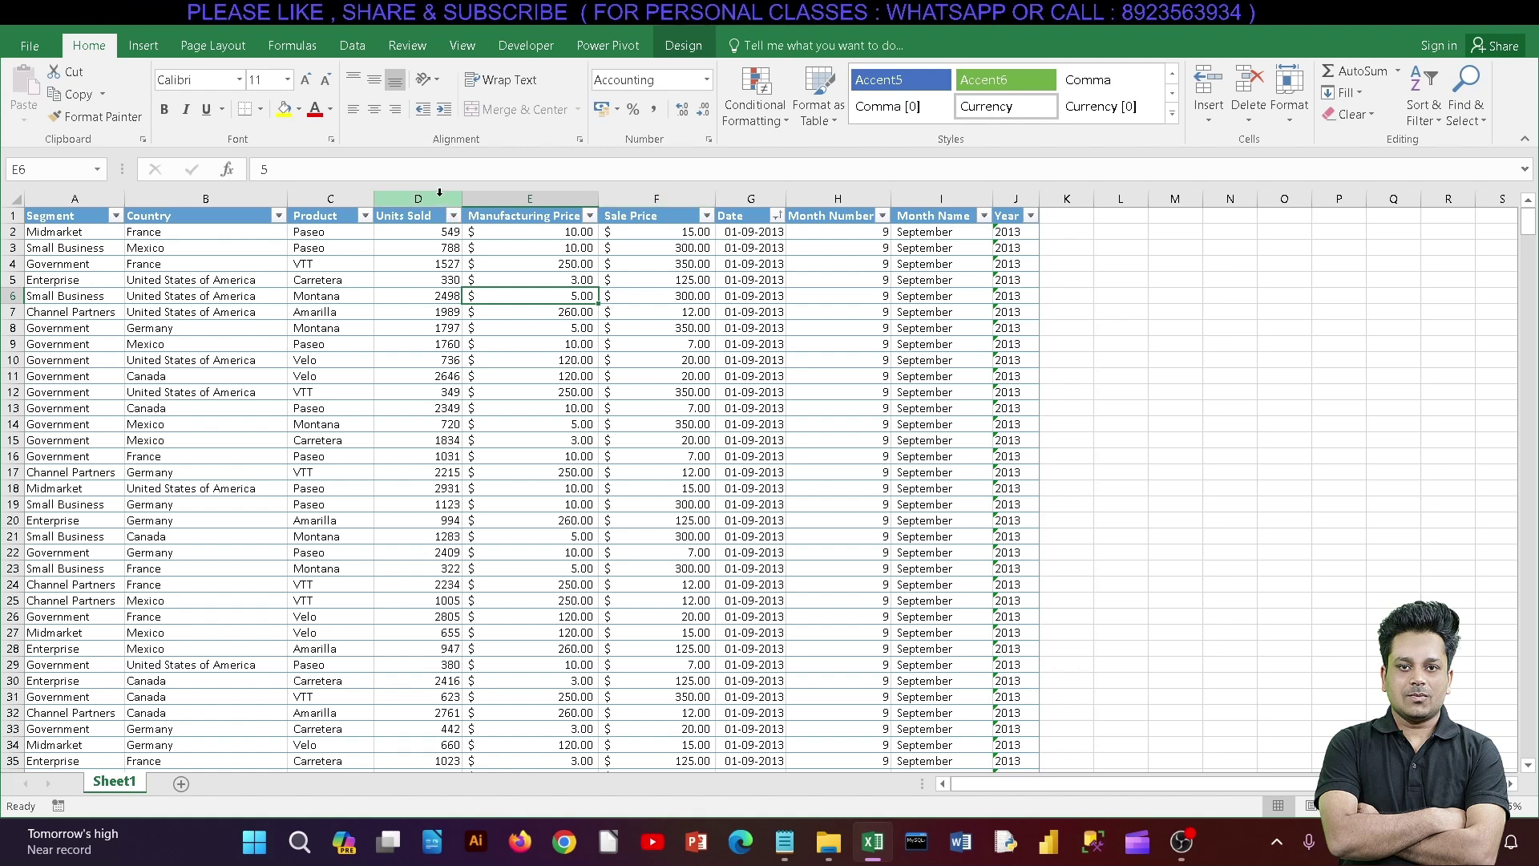
- Format the Units Sold column as Number with the decimals removed, showing whole values
left_click(439, 192)
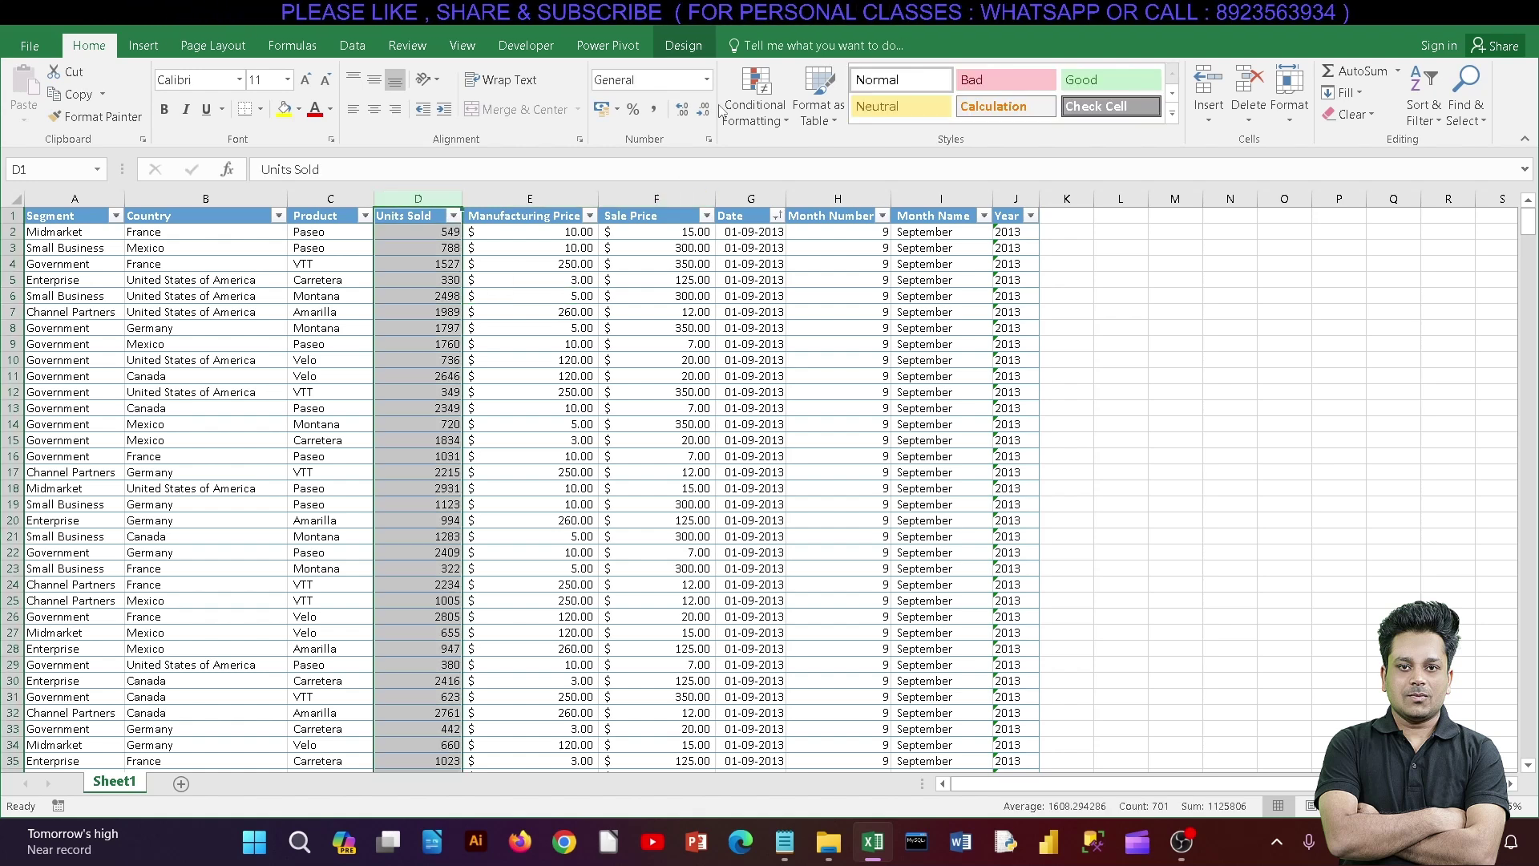
left_click(707, 79)
left_click(682, 152)
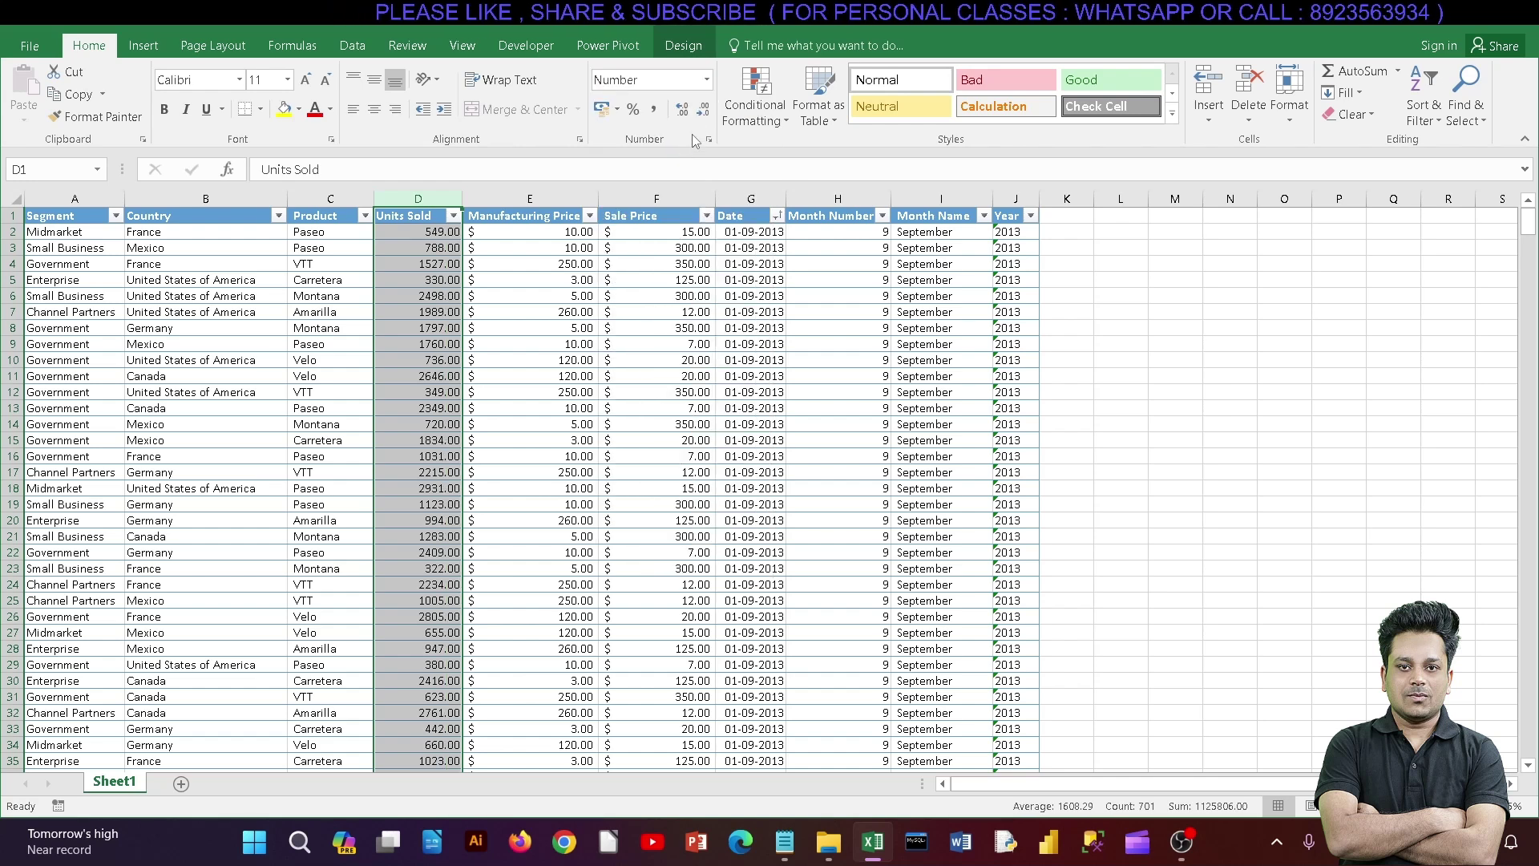
left_click(703, 109)
left_click(703, 109)
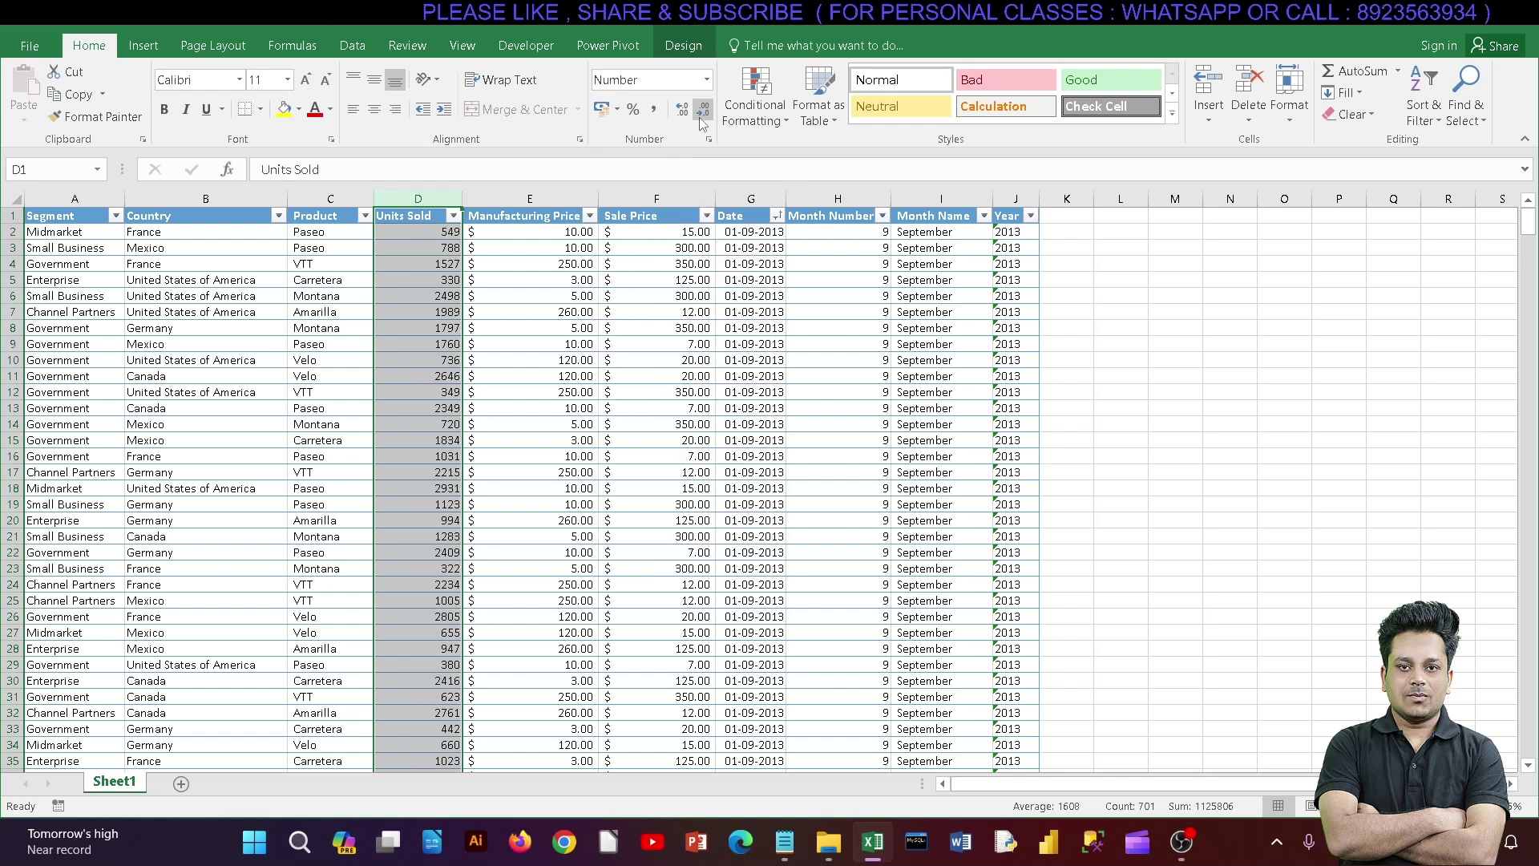
left_click(745, 122)
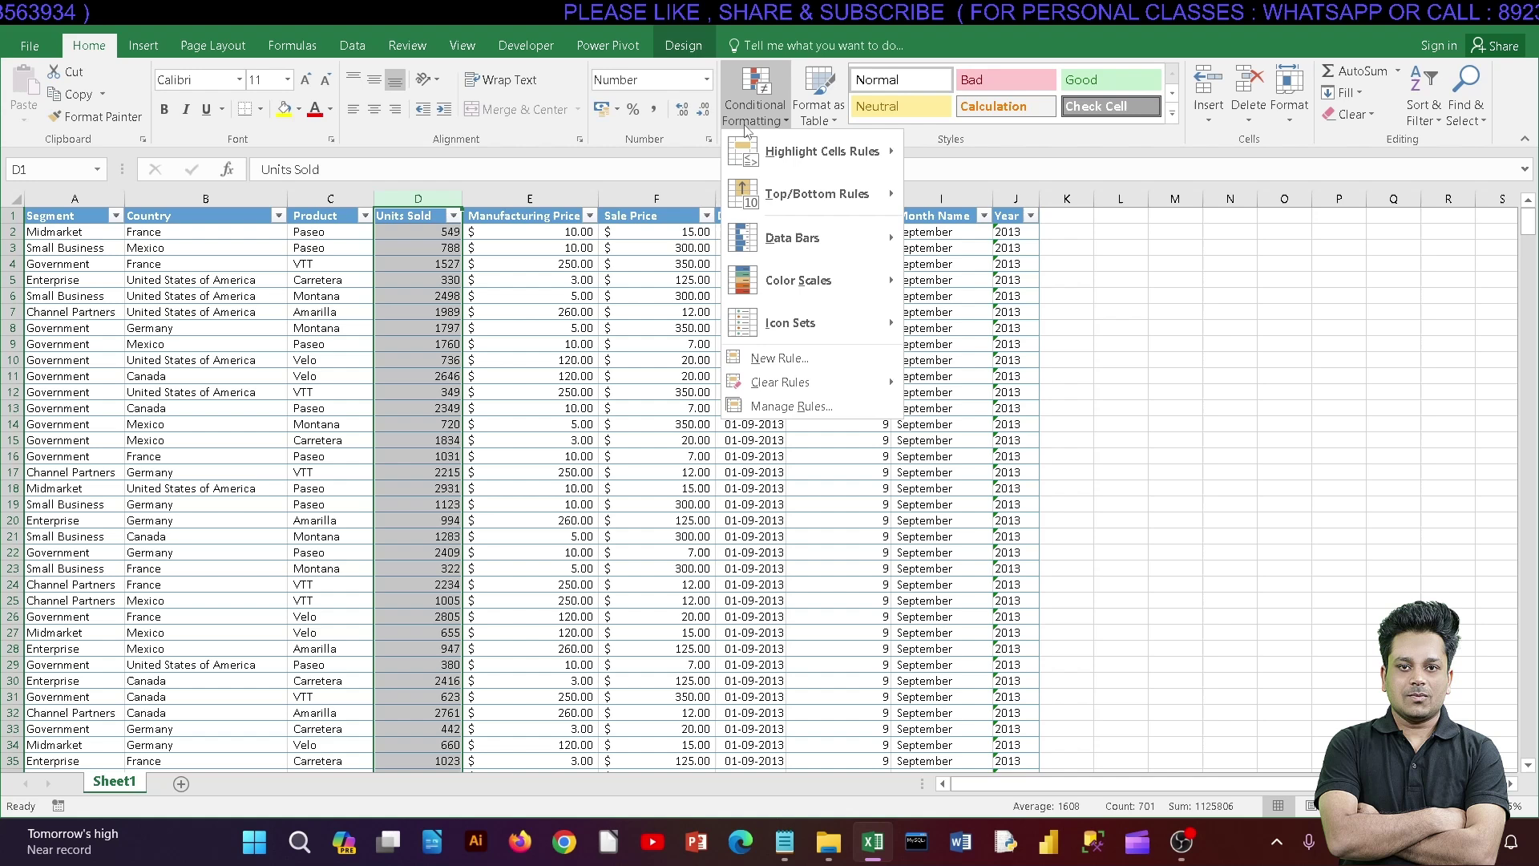
mouse_move(821, 152)
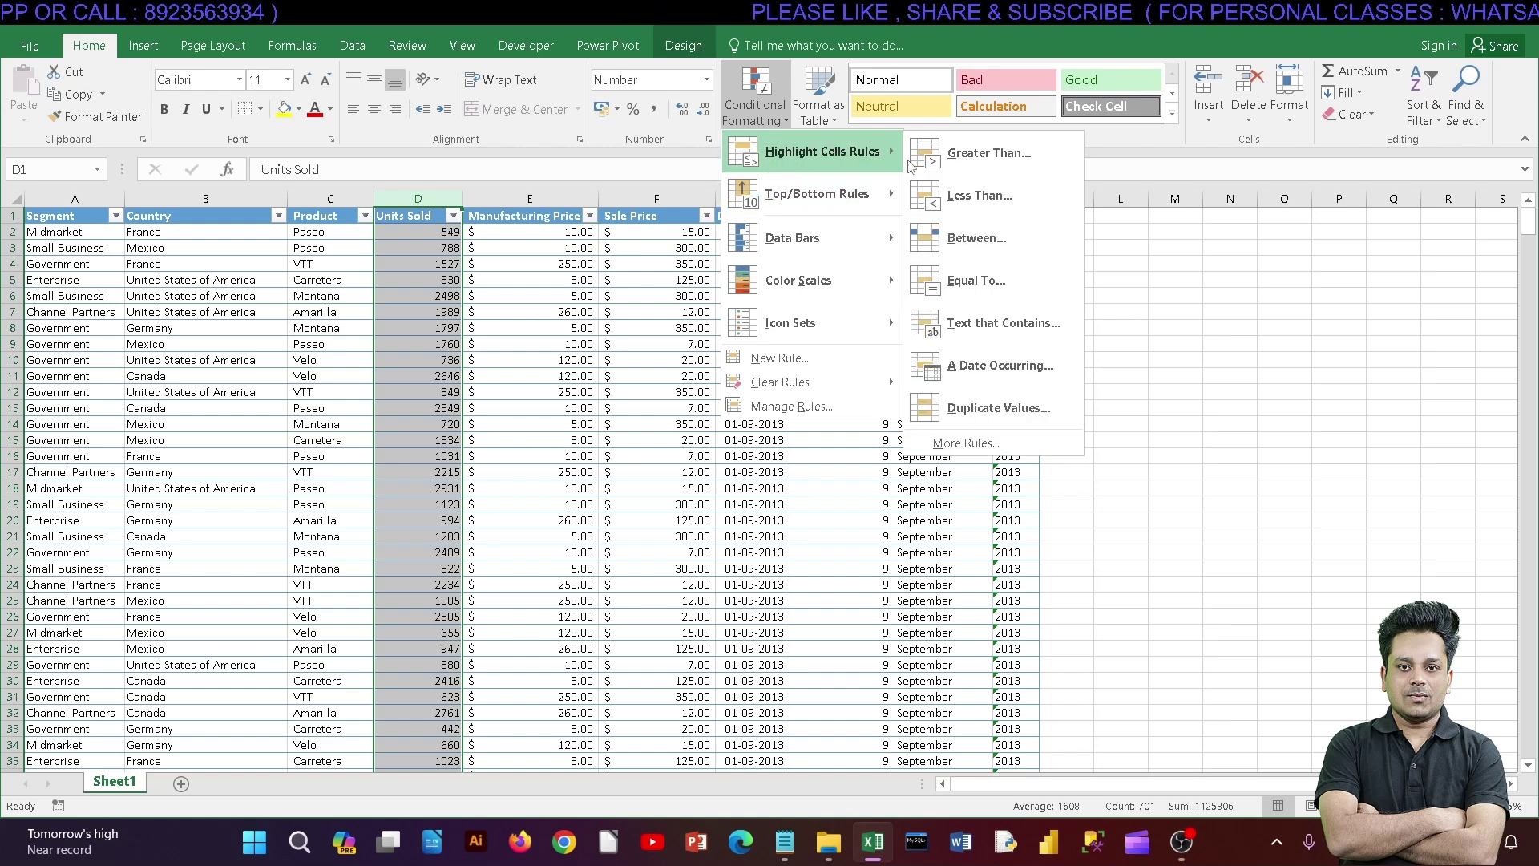
- Set up a Greater Than rule on Units Sold with threshold 1000 and Light Red Fill
left_click(1000, 159)
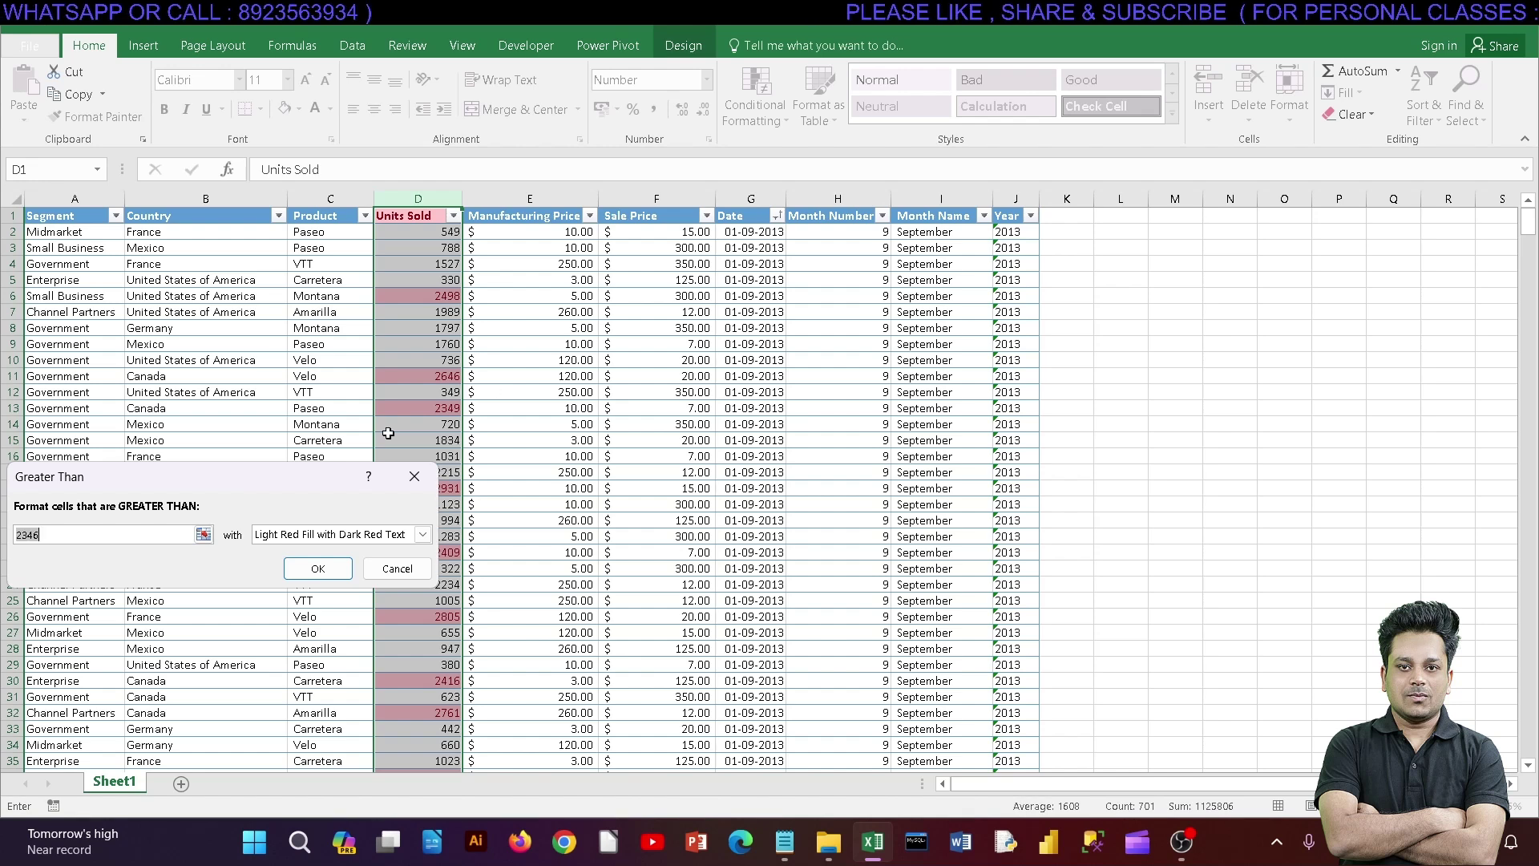
left_click_drag(218, 476, 991, 253)
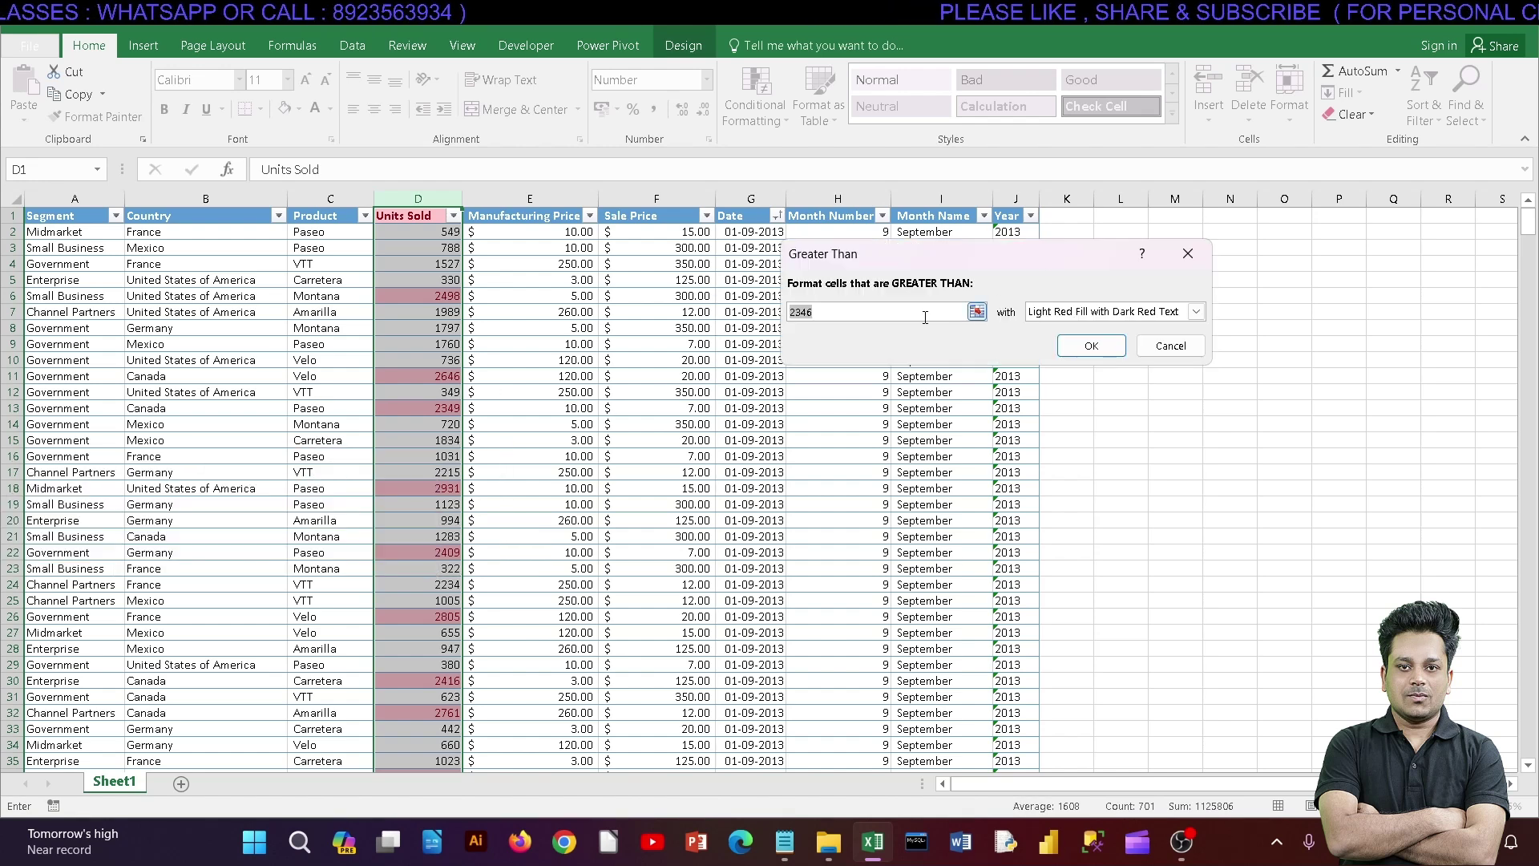
type("100")
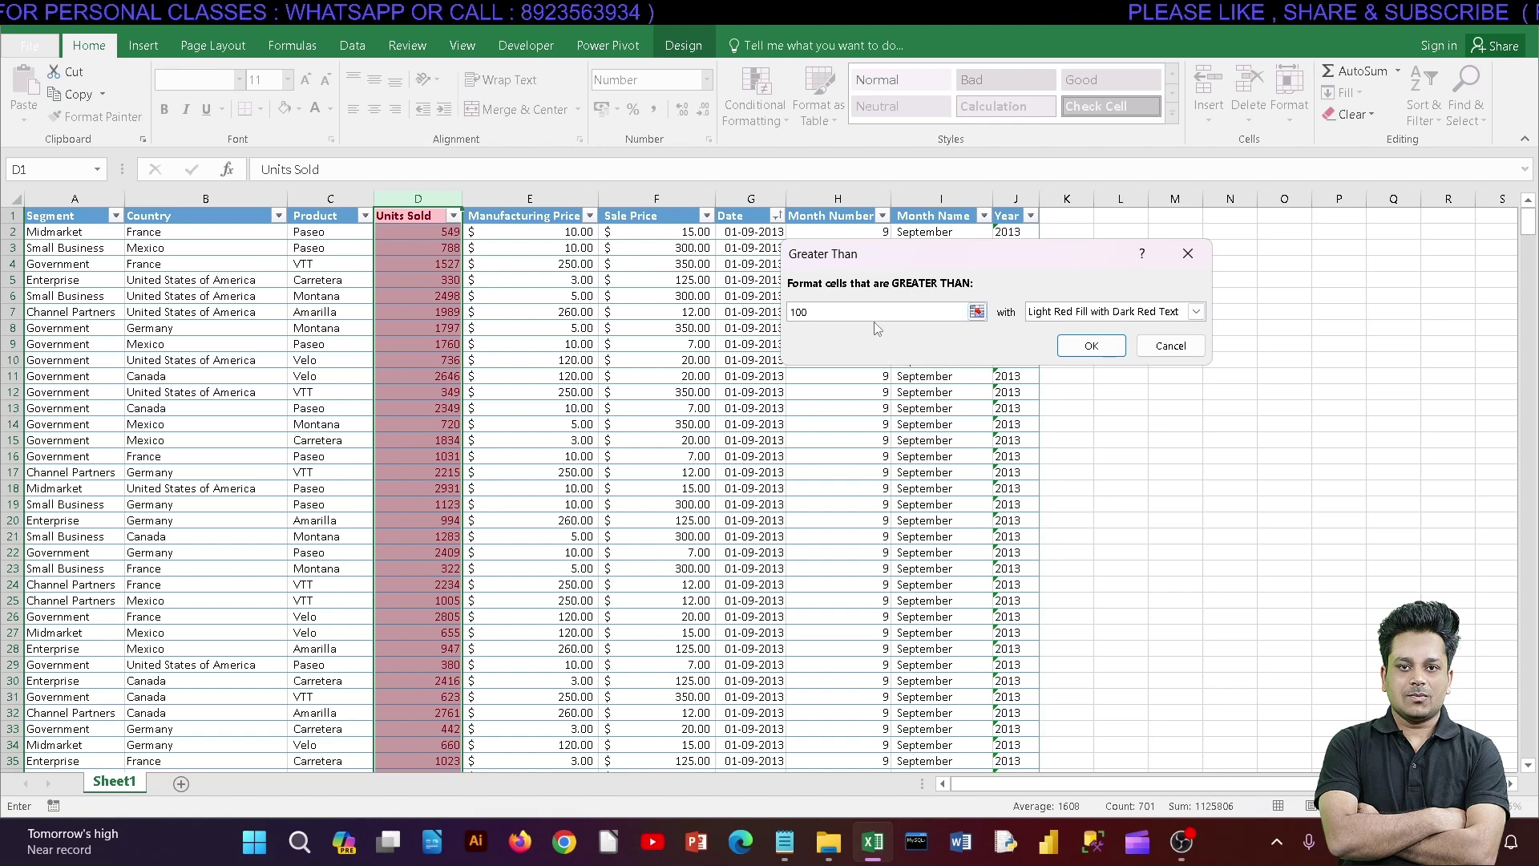
type("0")
left_click(1196, 311)
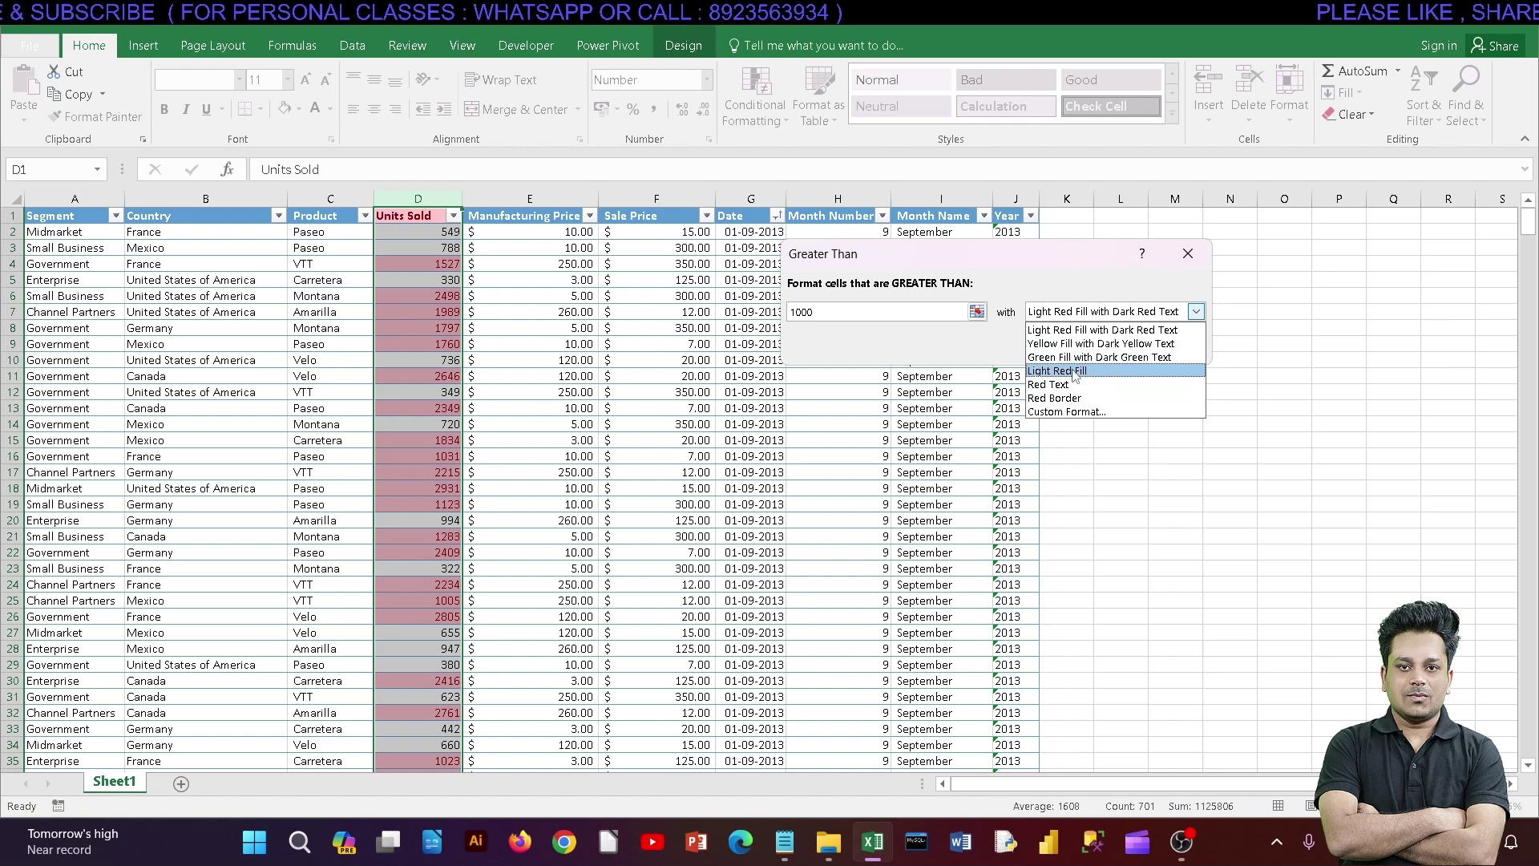
left_click(1078, 346)
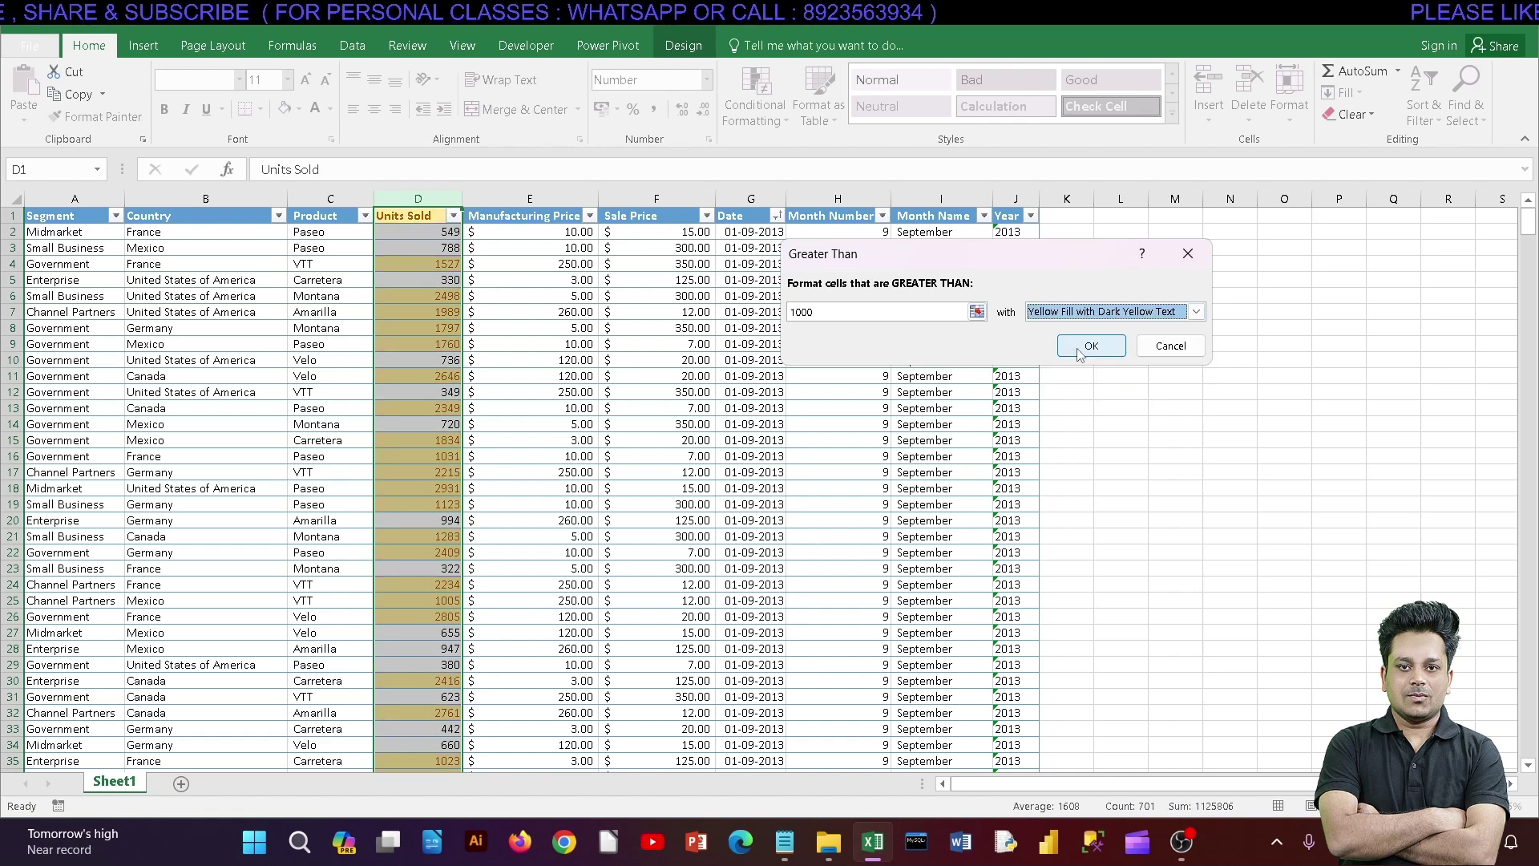
left_click(1072, 313)
left_click(1070, 370)
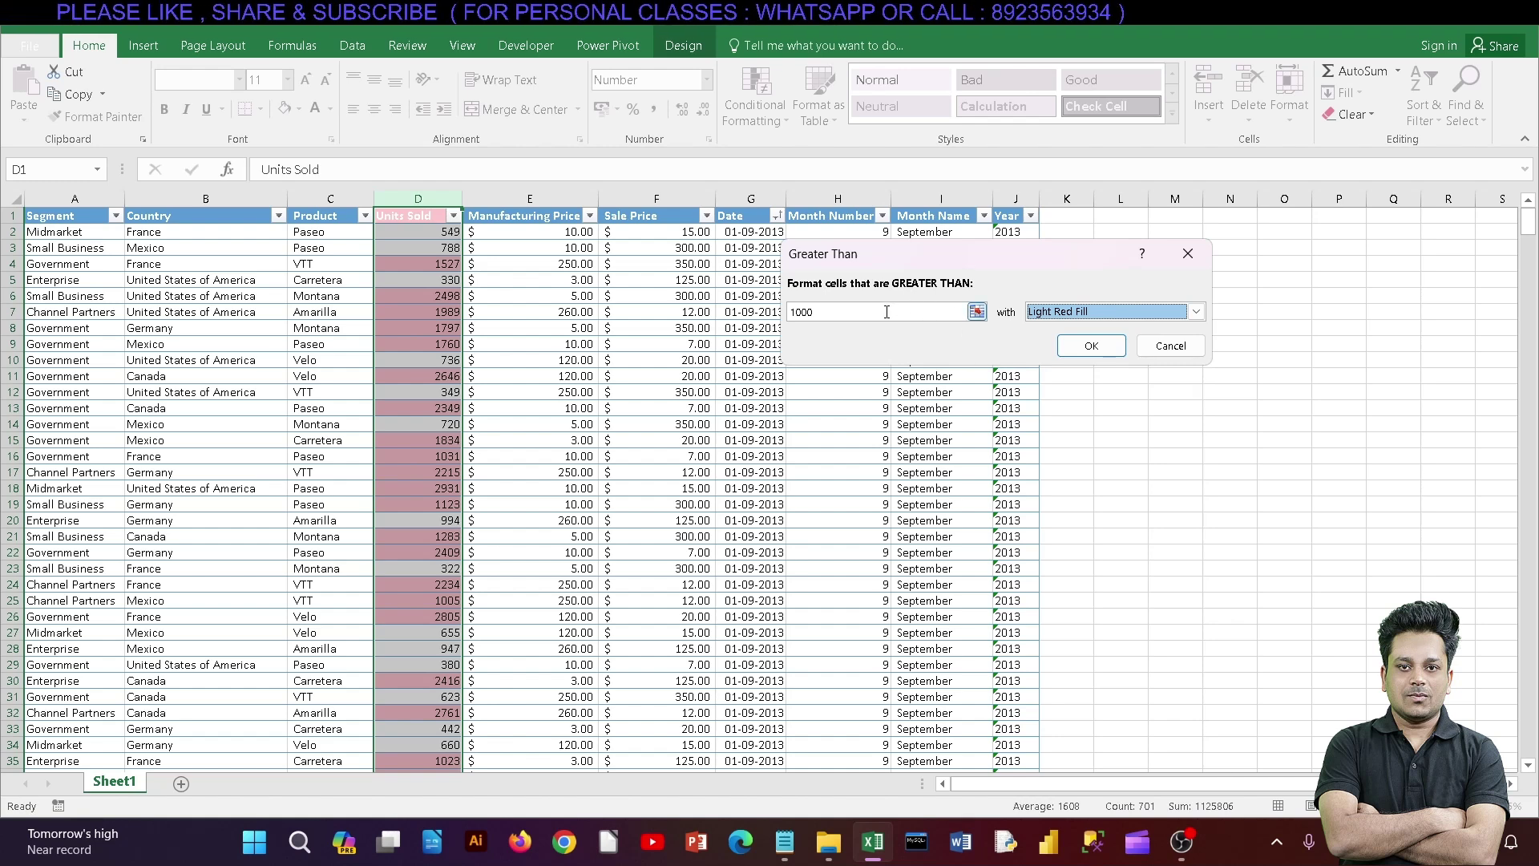
left_click_drag(886, 312, 783, 314)
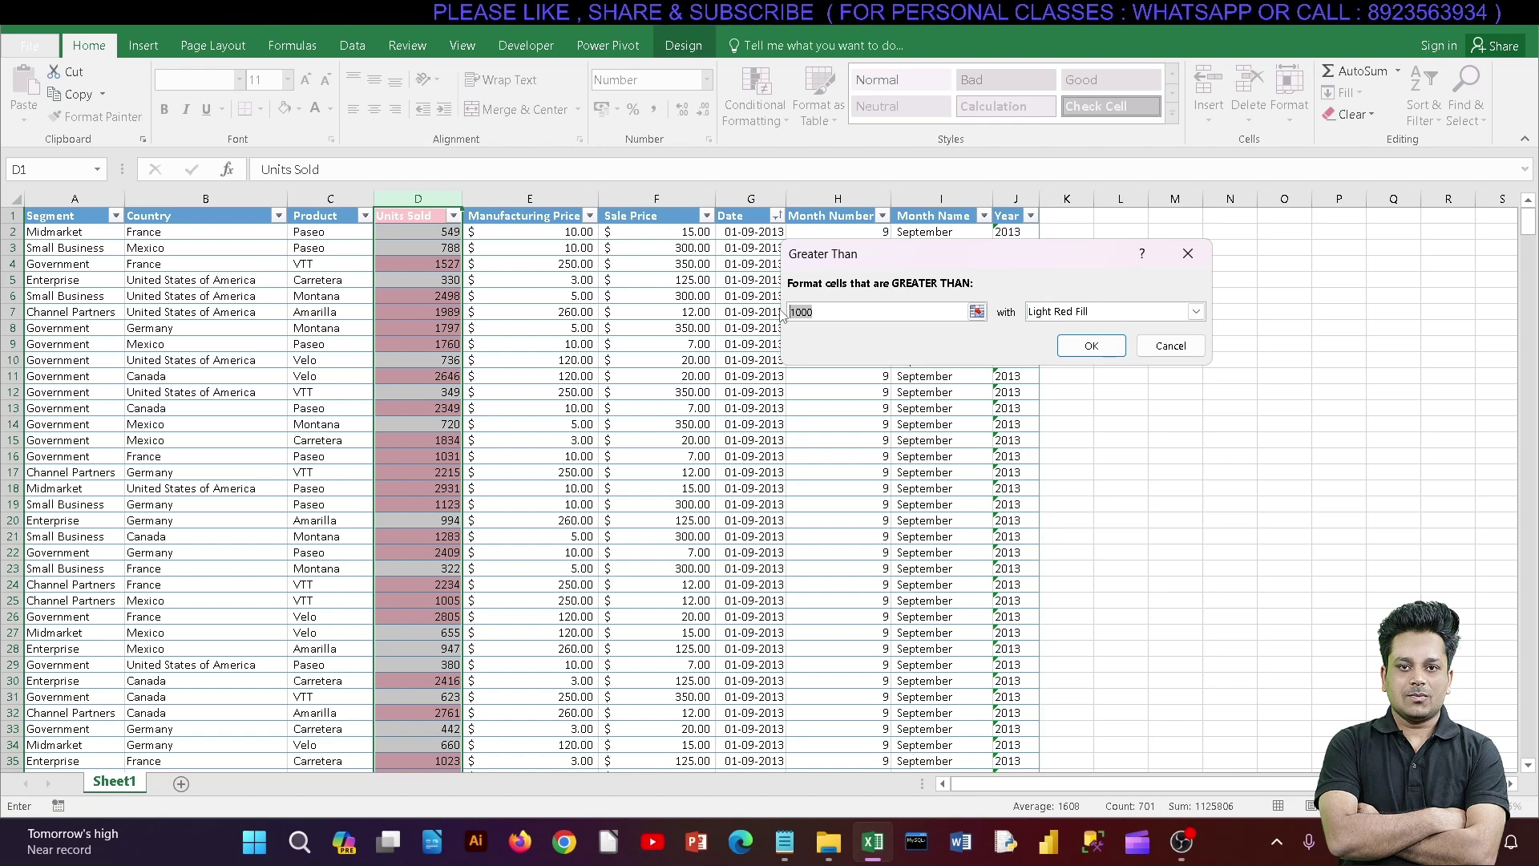
- Try the Custom Format highlight style twice, closing Format Cells unchanged each time
left_click(1096, 312)
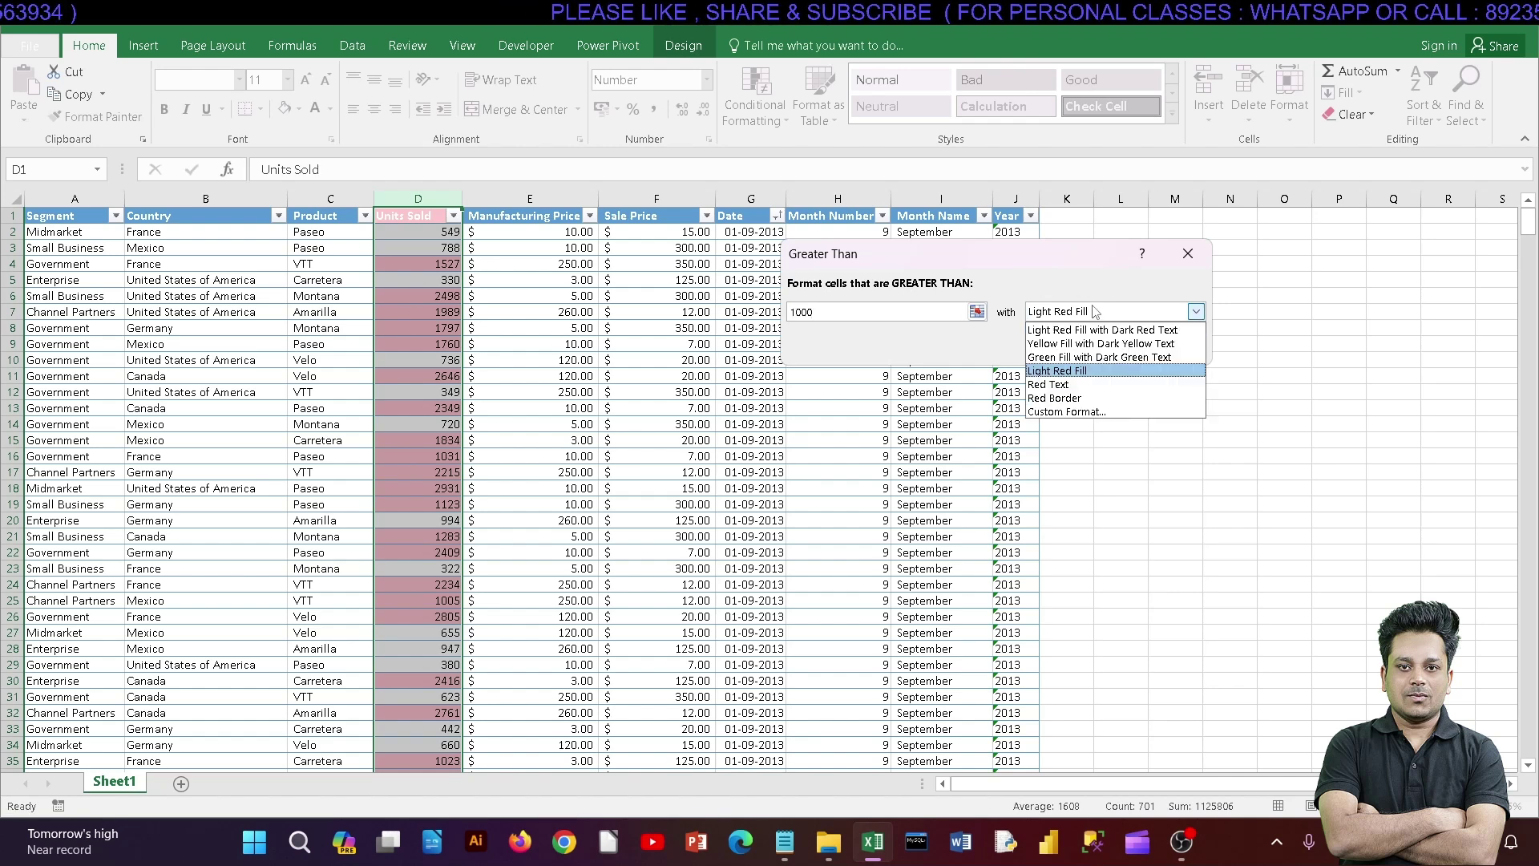
left_click(1067, 411)
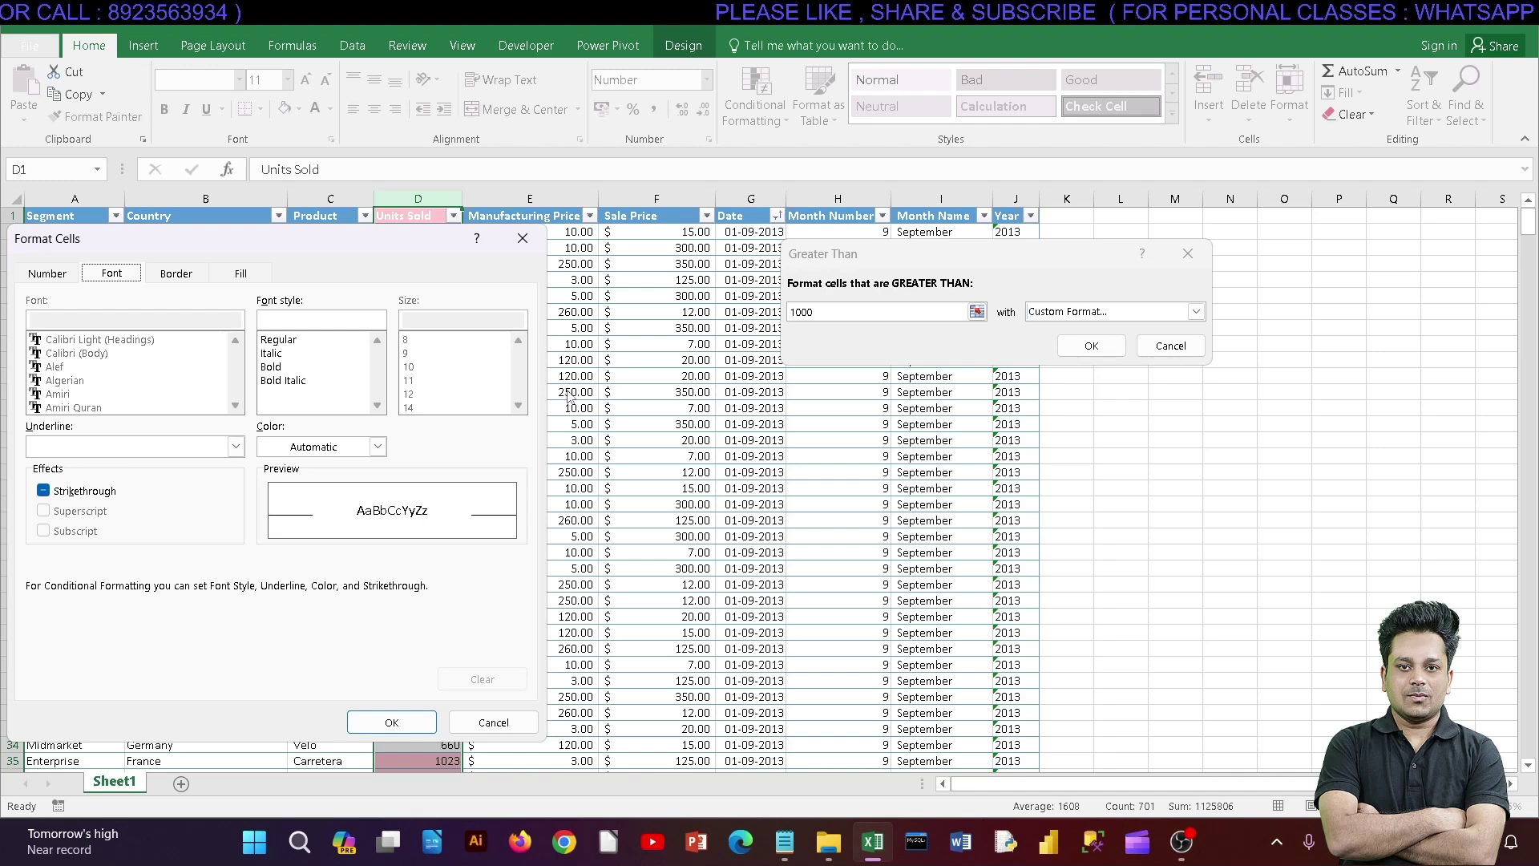
left_click(523, 238)
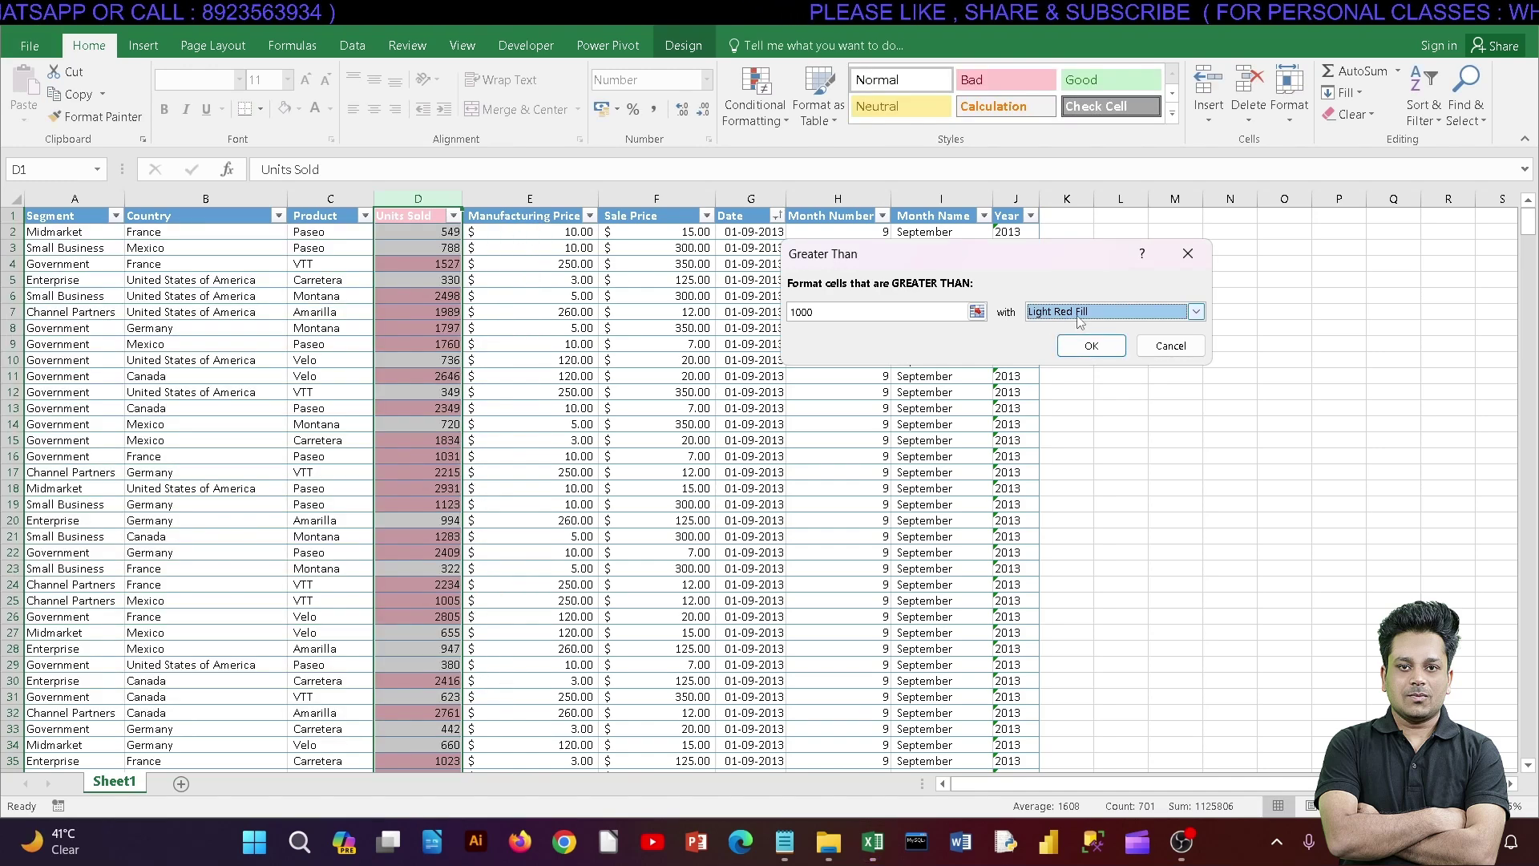
left_click(1196, 312)
left_click(1066, 411)
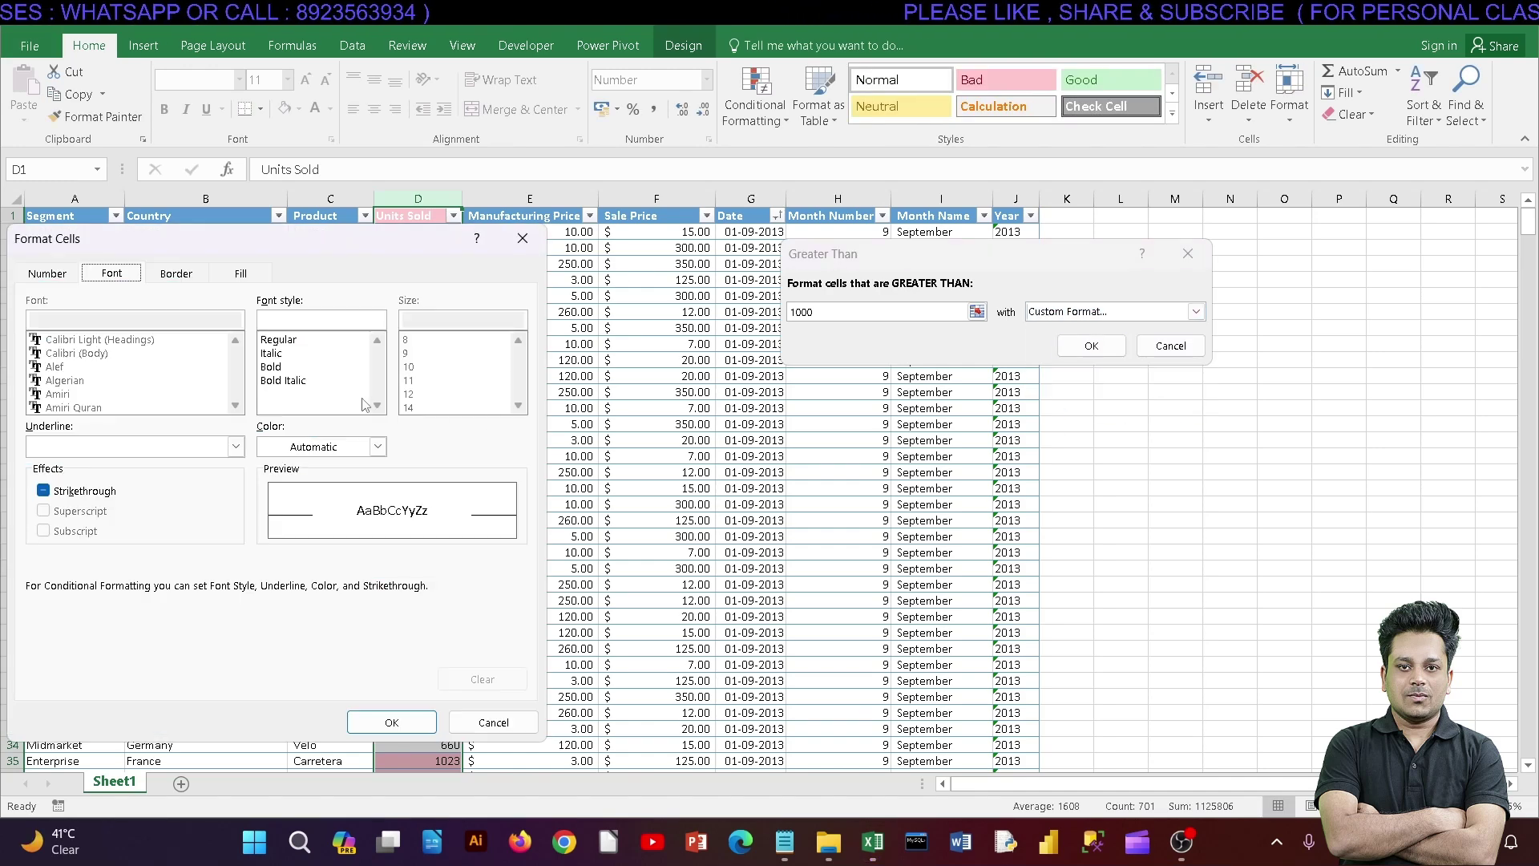
left_click(491, 722)
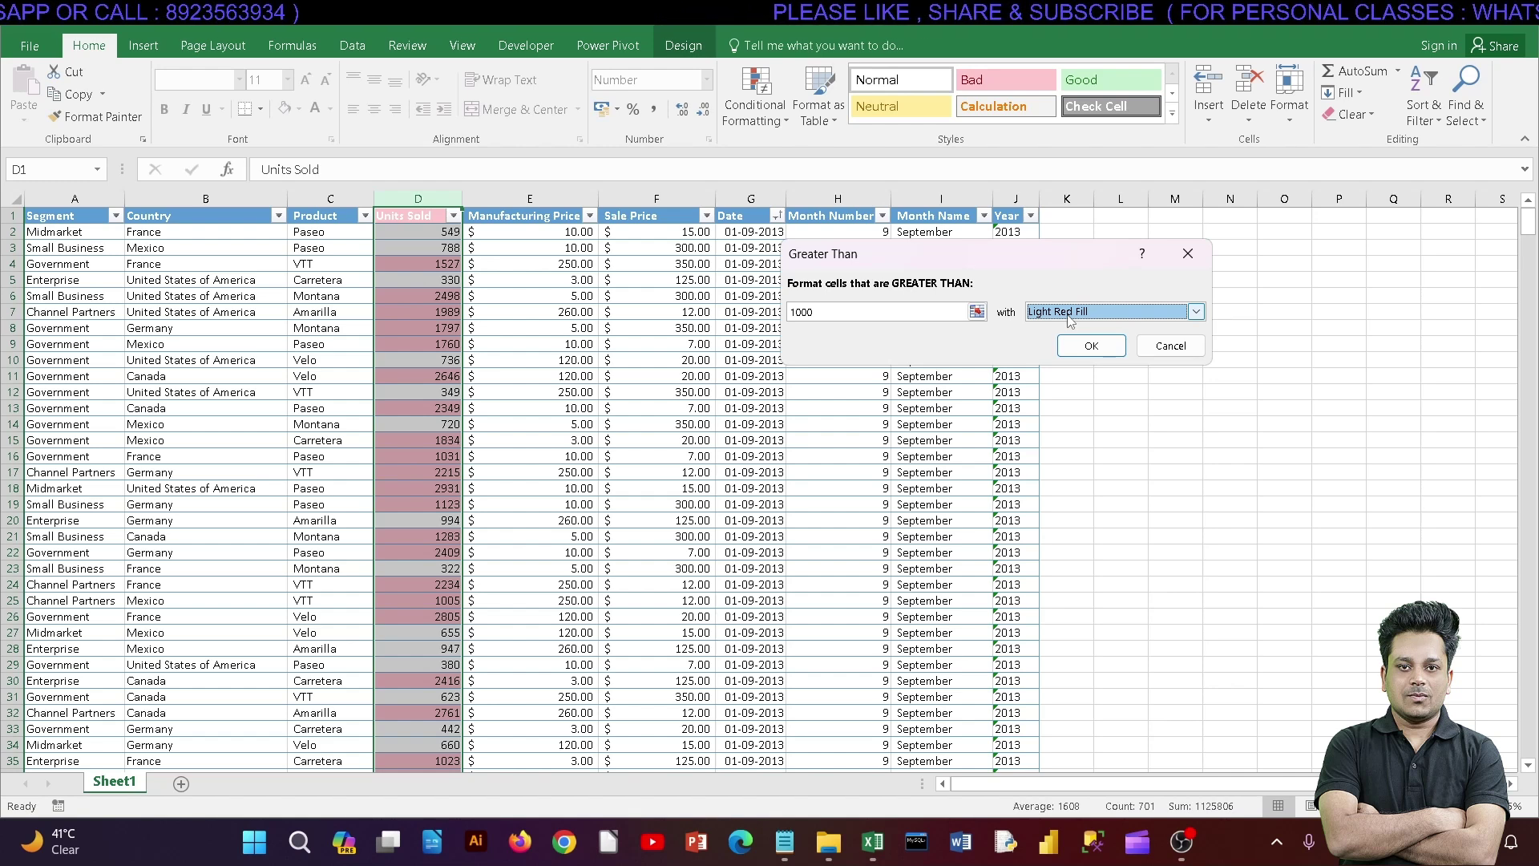
- Pick Light Red Fill with Dark Red Text, then cancel the Greater Than rule unapplied
left_click(1068, 317)
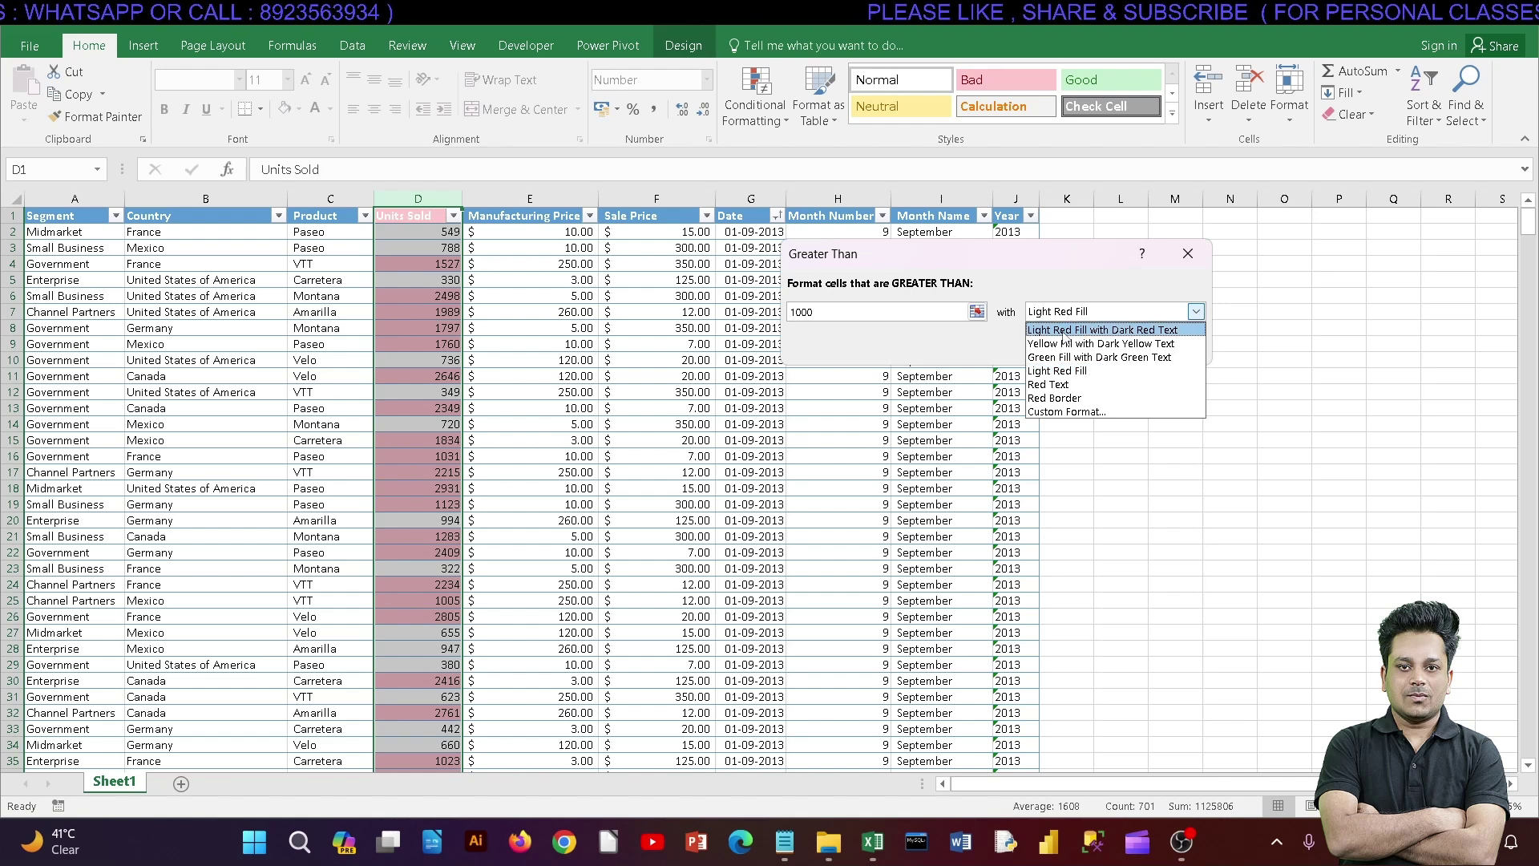
left_click(1065, 331)
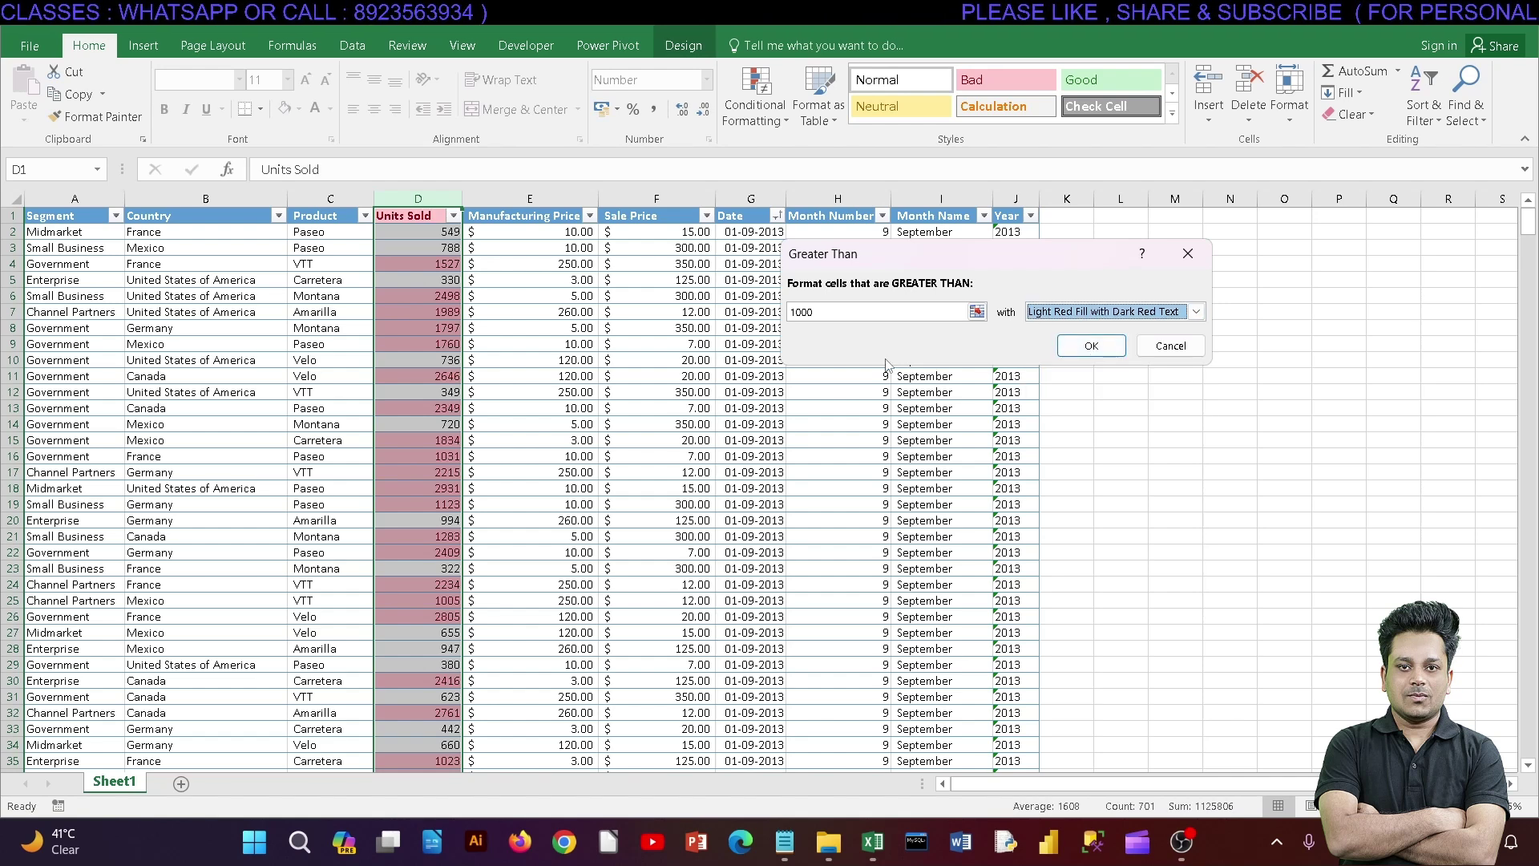
left_click(1170, 346)
left_click(759, 128)
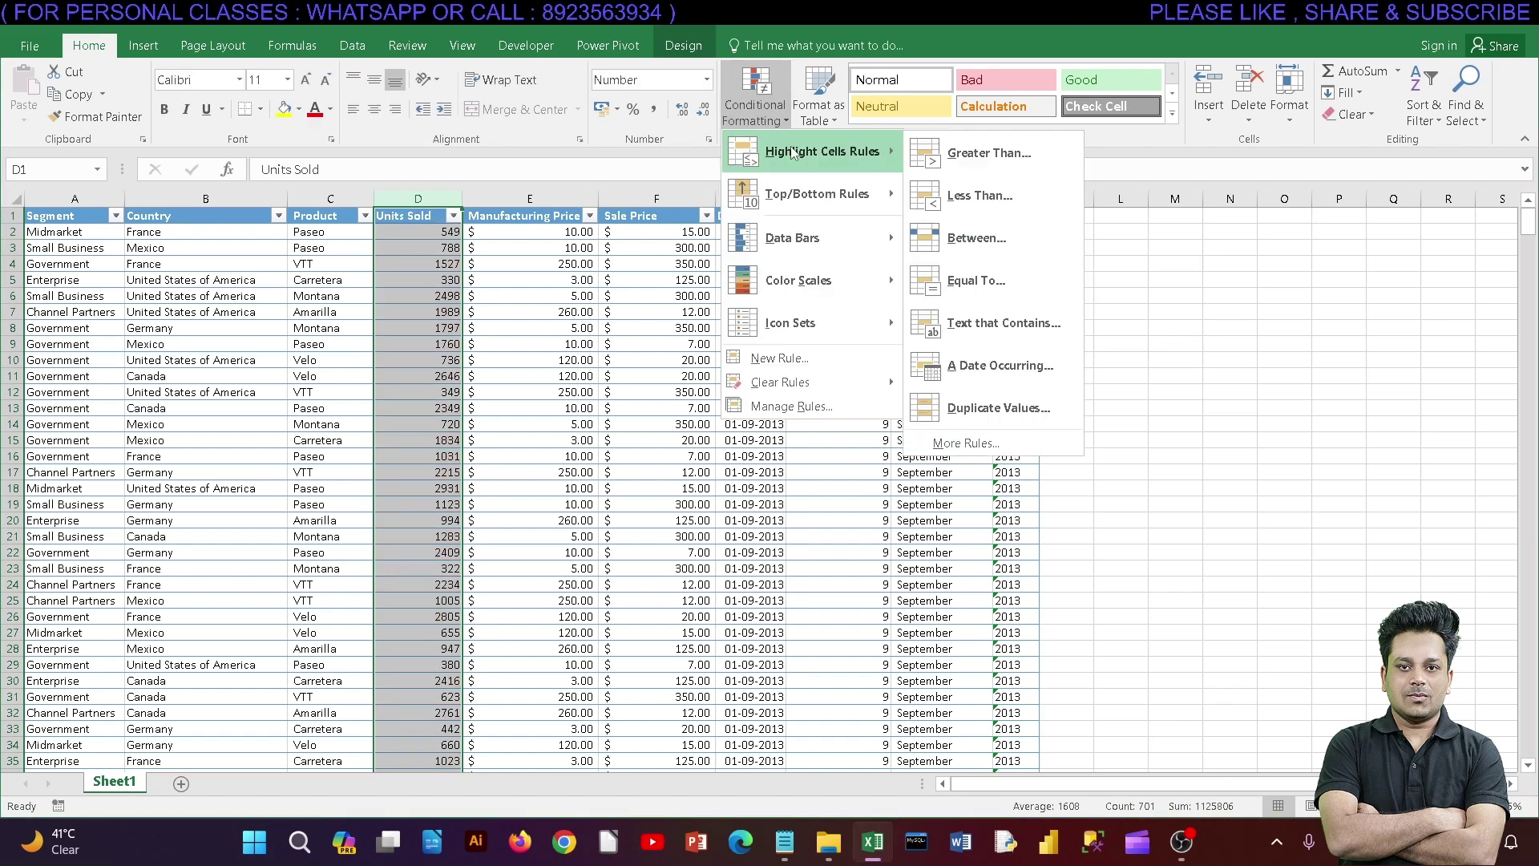
left_click(981, 206)
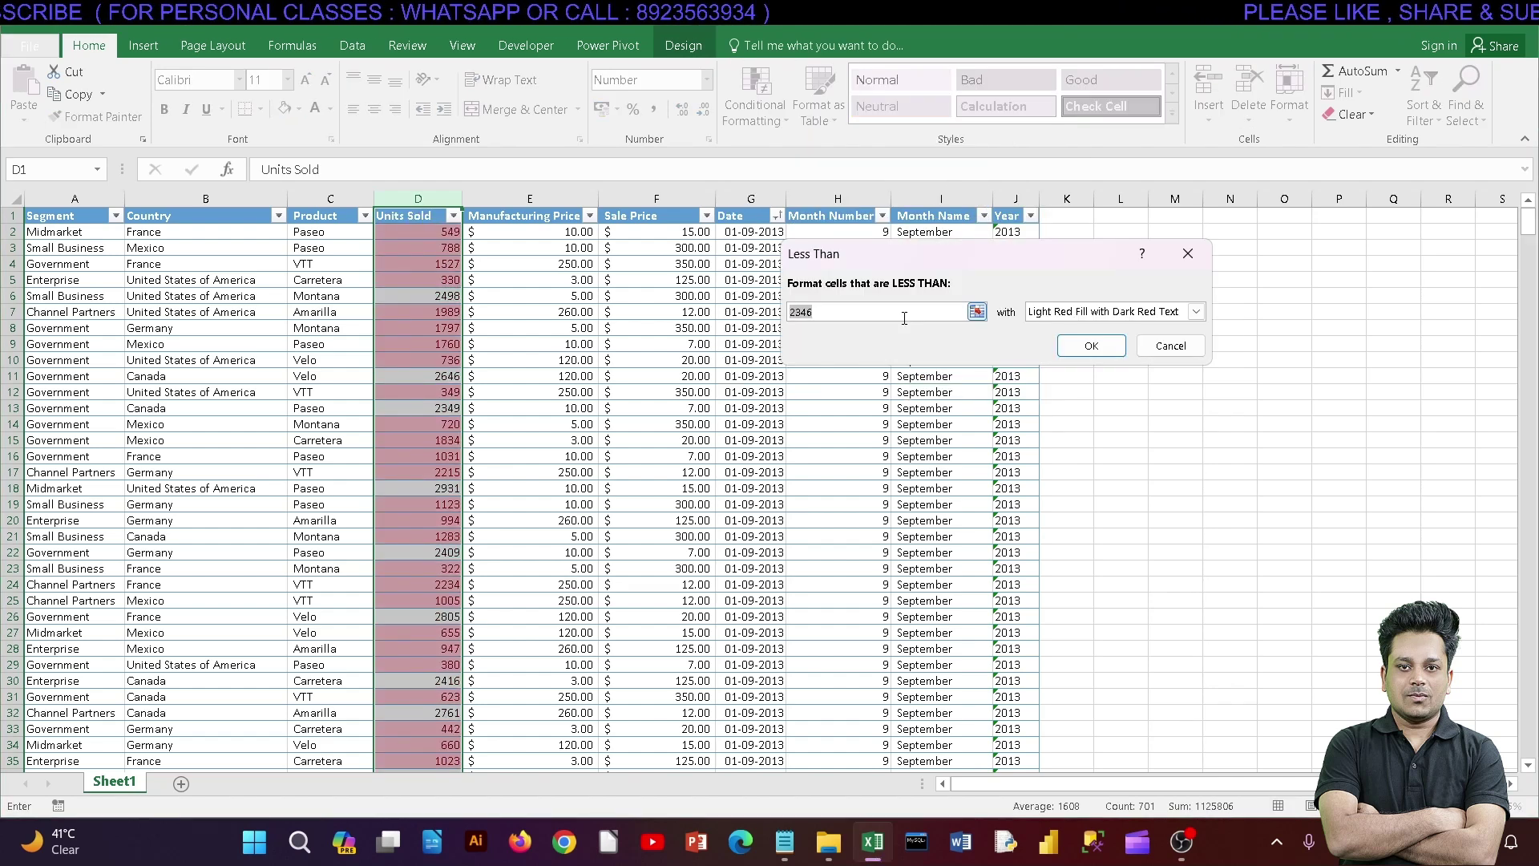
left_click(1143, 348)
left_click(745, 128)
mouse_move(822, 152)
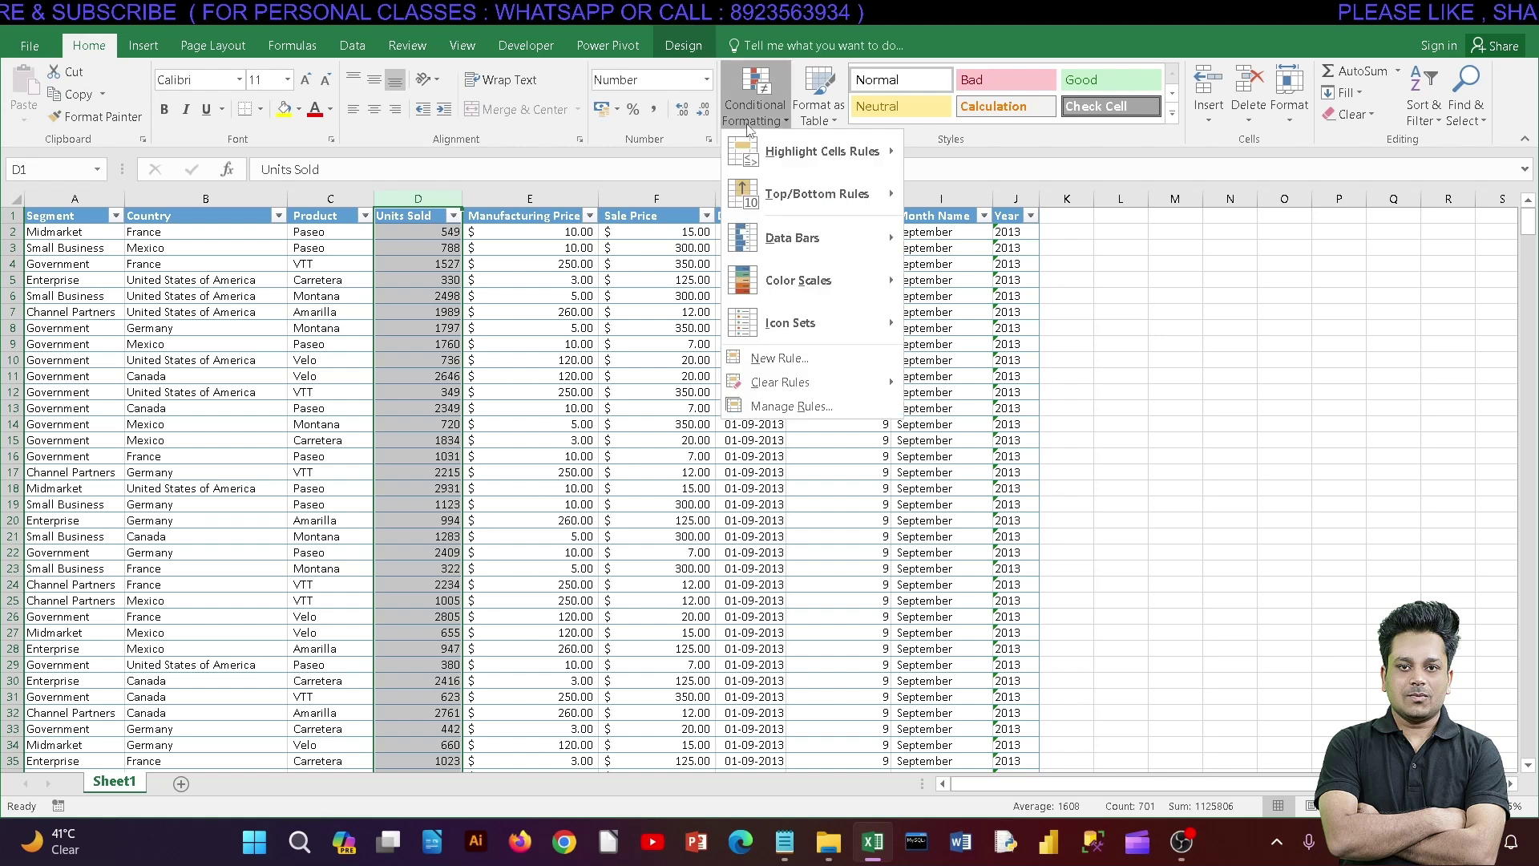
left_click(961, 238)
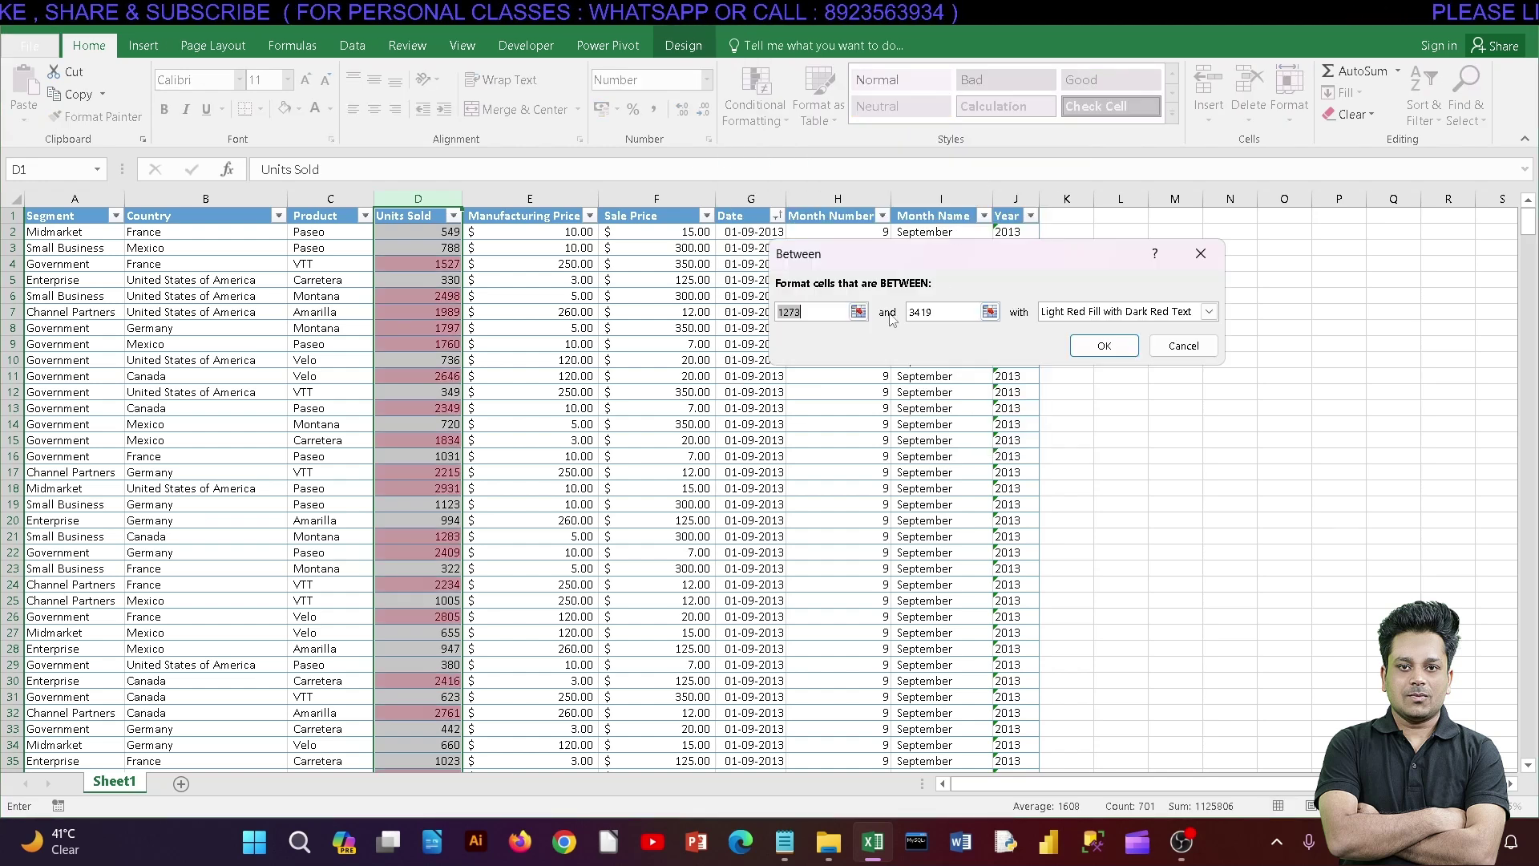
left_click(827, 314)
left_click_drag(828, 315, 771, 317)
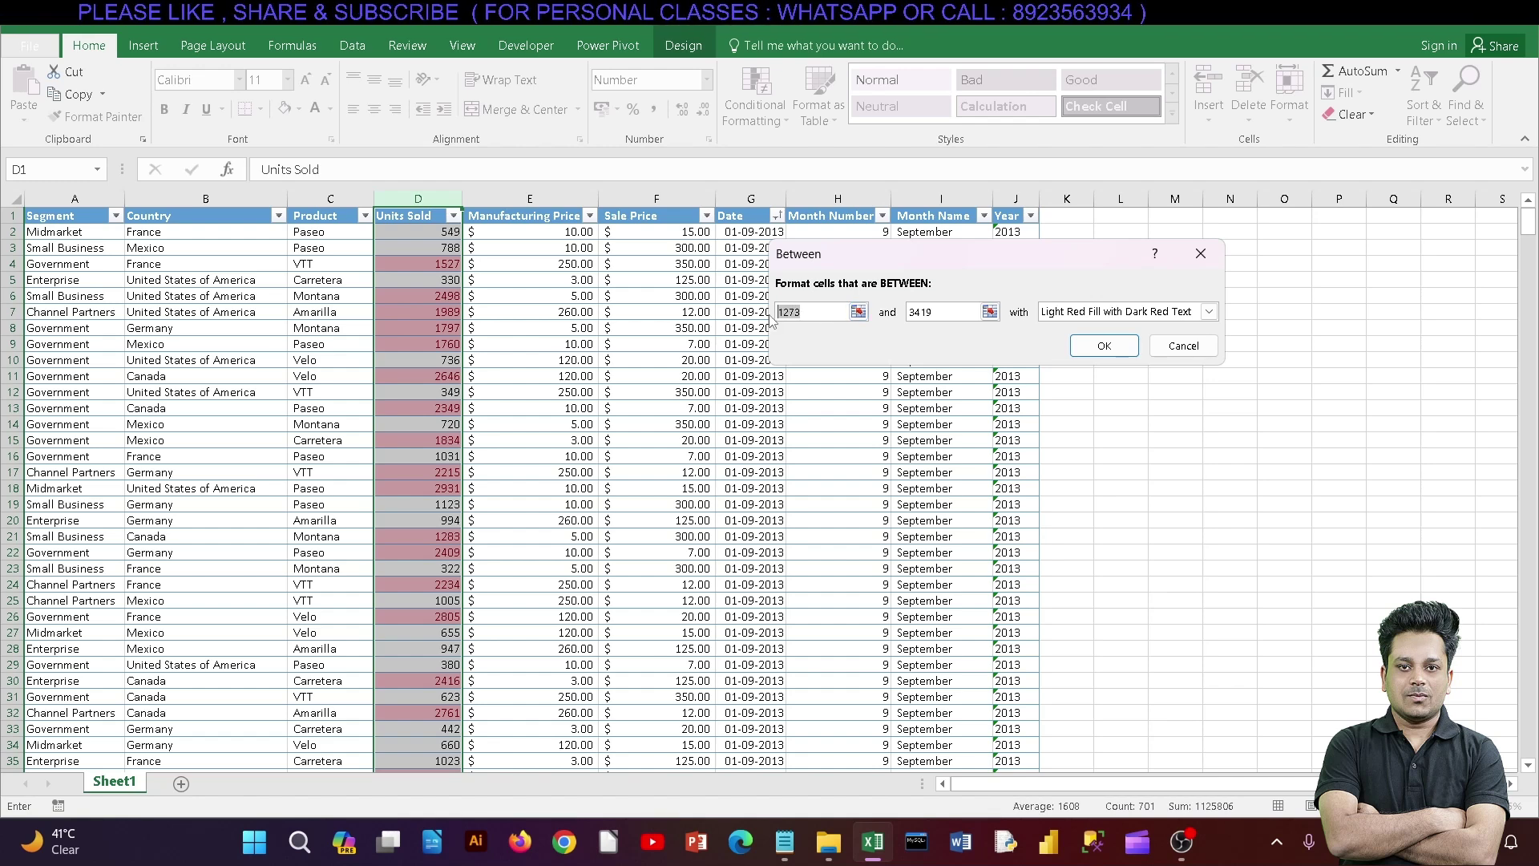
type("549")
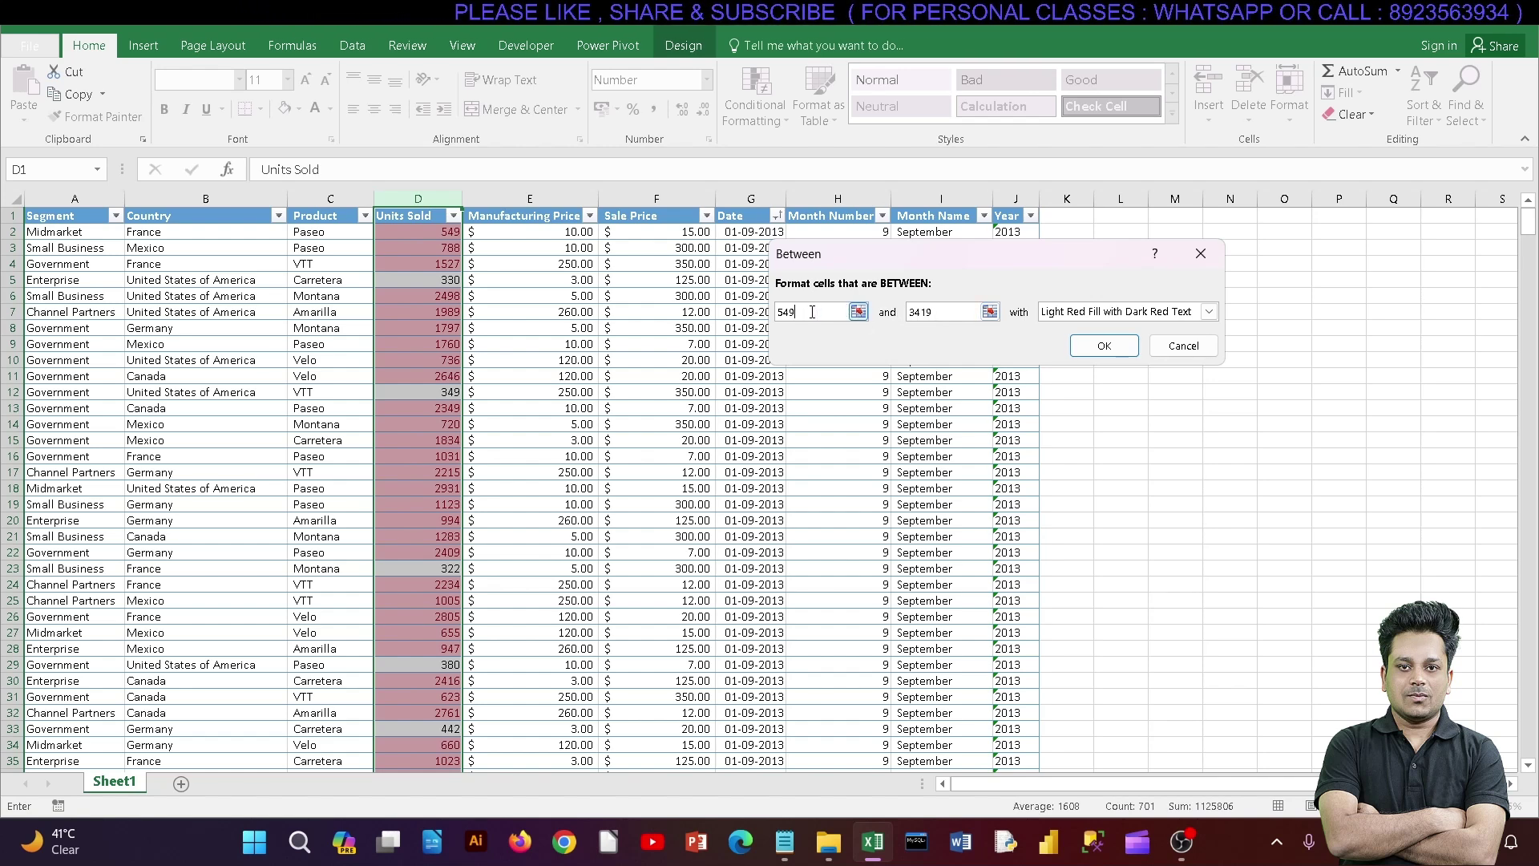
left_click_drag(811, 311, 765, 312)
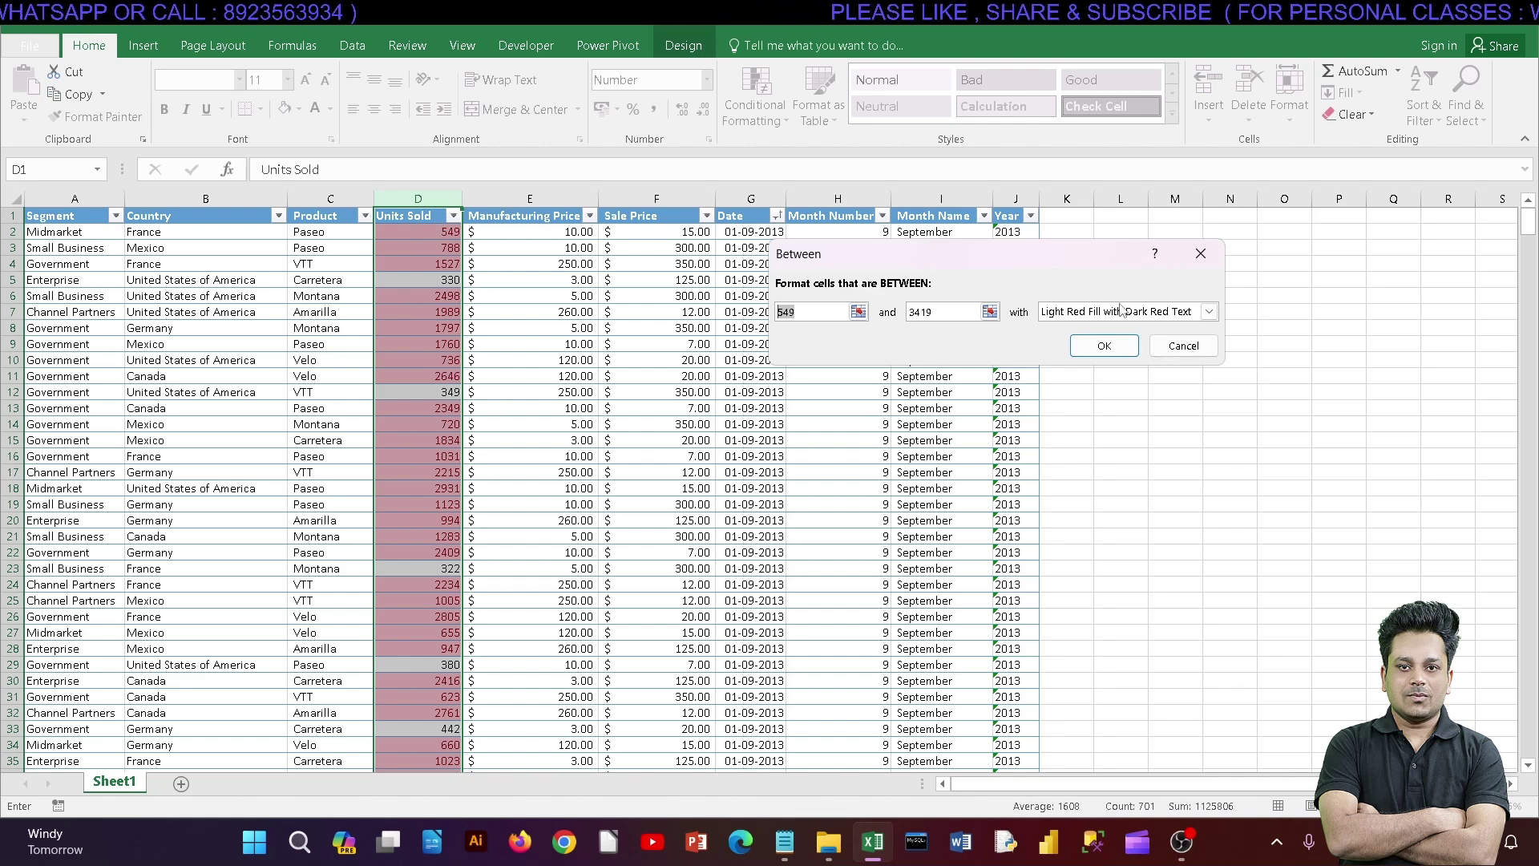
left_click(1182, 841)
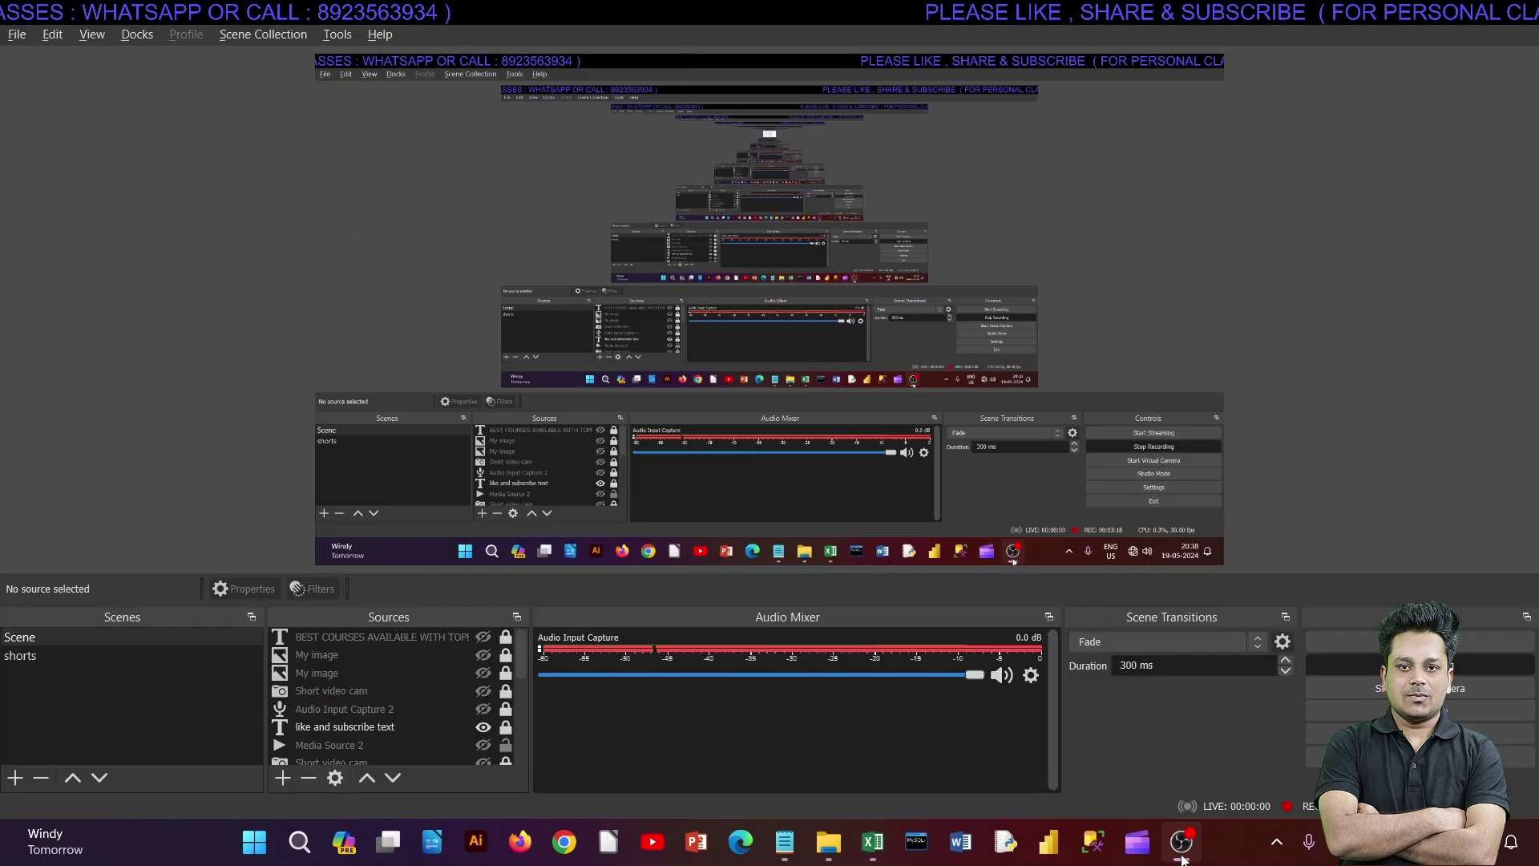
left_click(1182, 840)
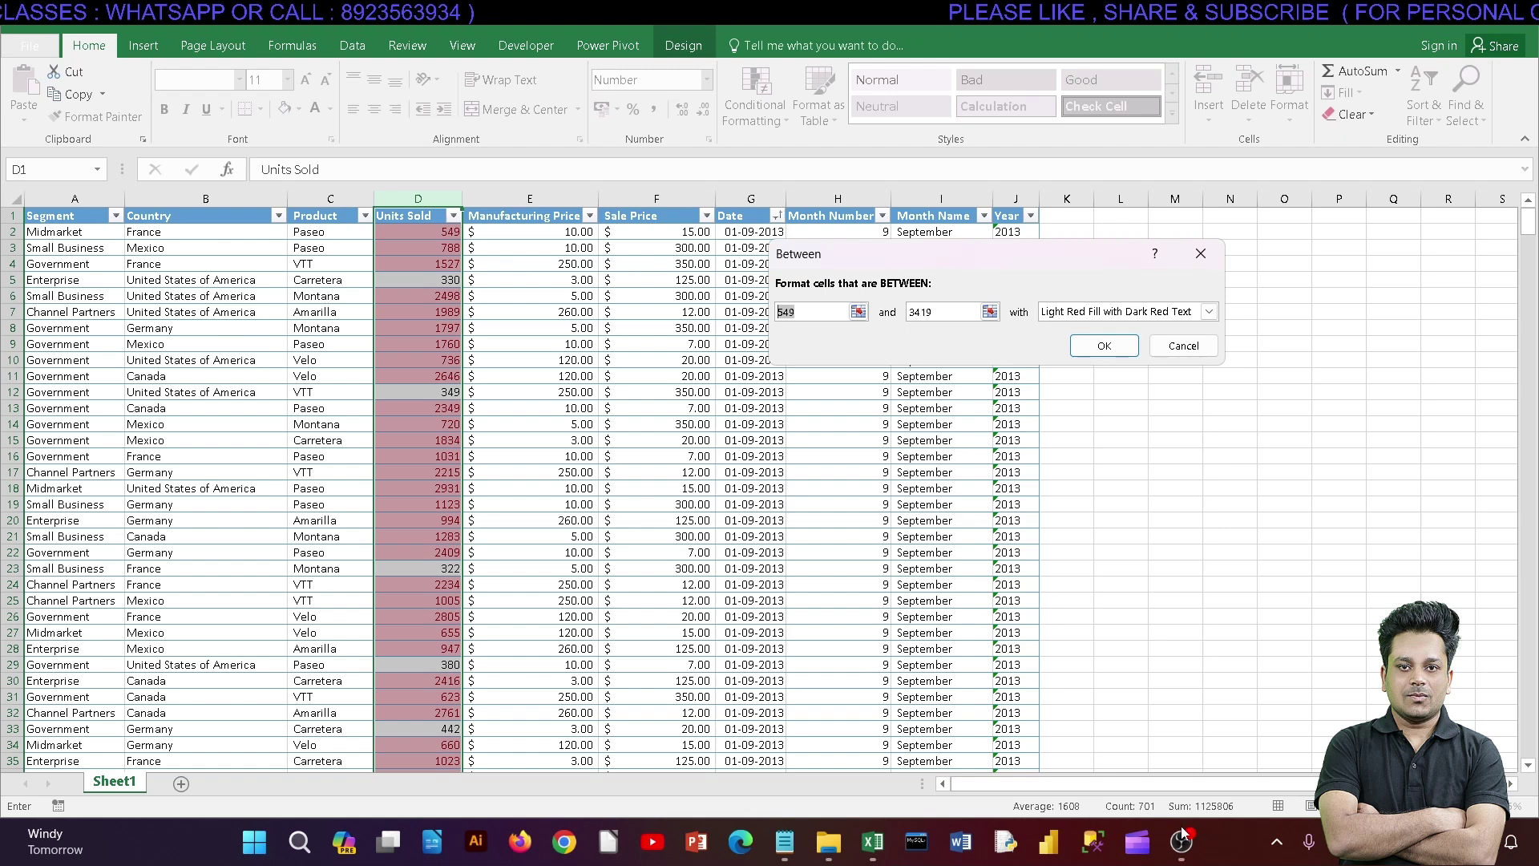
left_click(1184, 345)
left_click(755, 108)
mouse_move(820, 151)
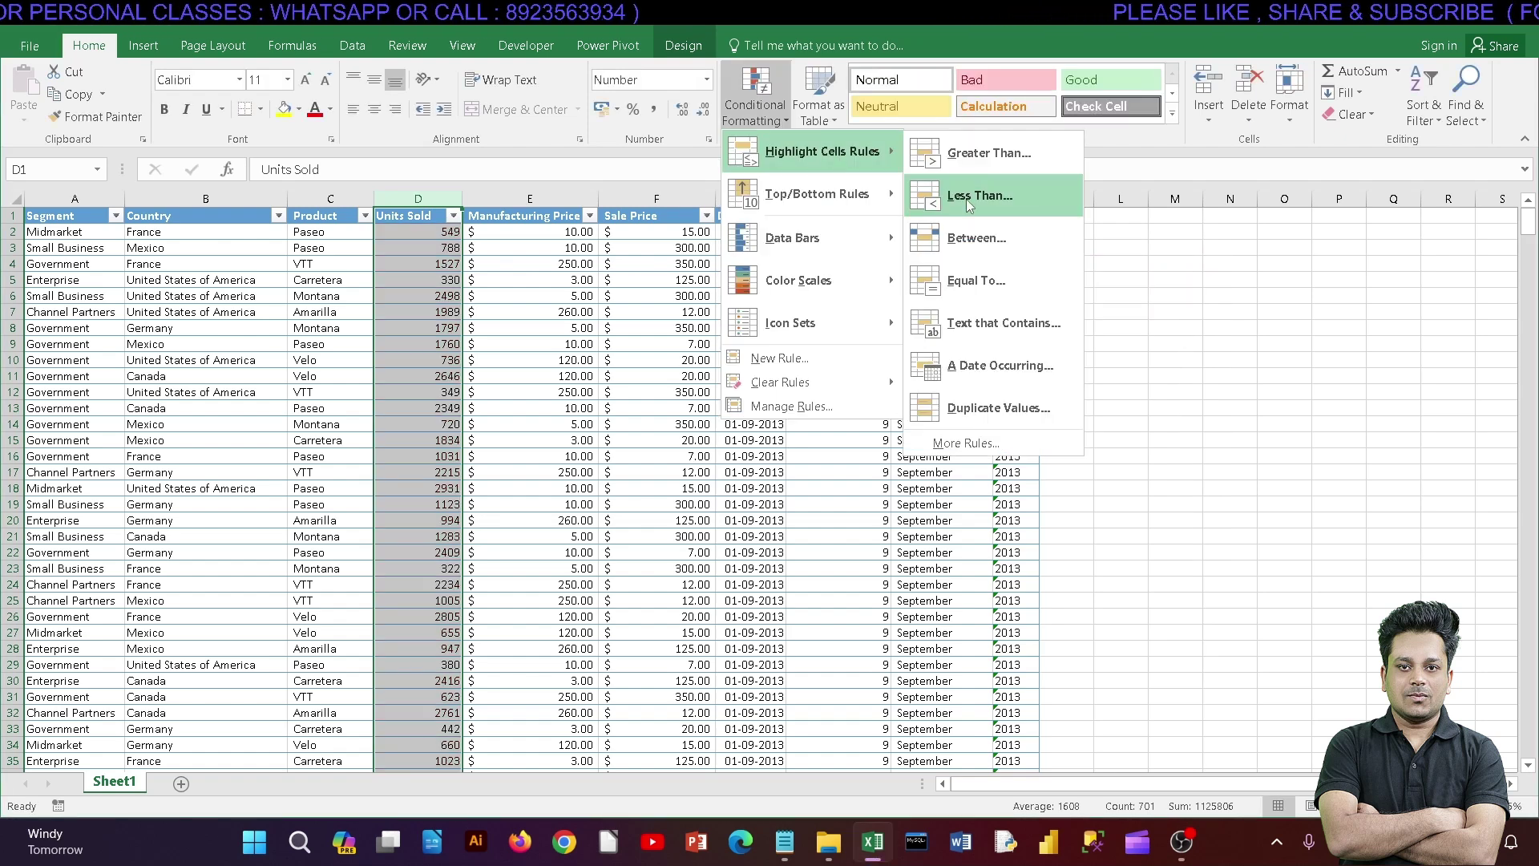
- Preview an Equal To 549 highlight on Units Sold, then cancel it without applying
left_click(979, 280)
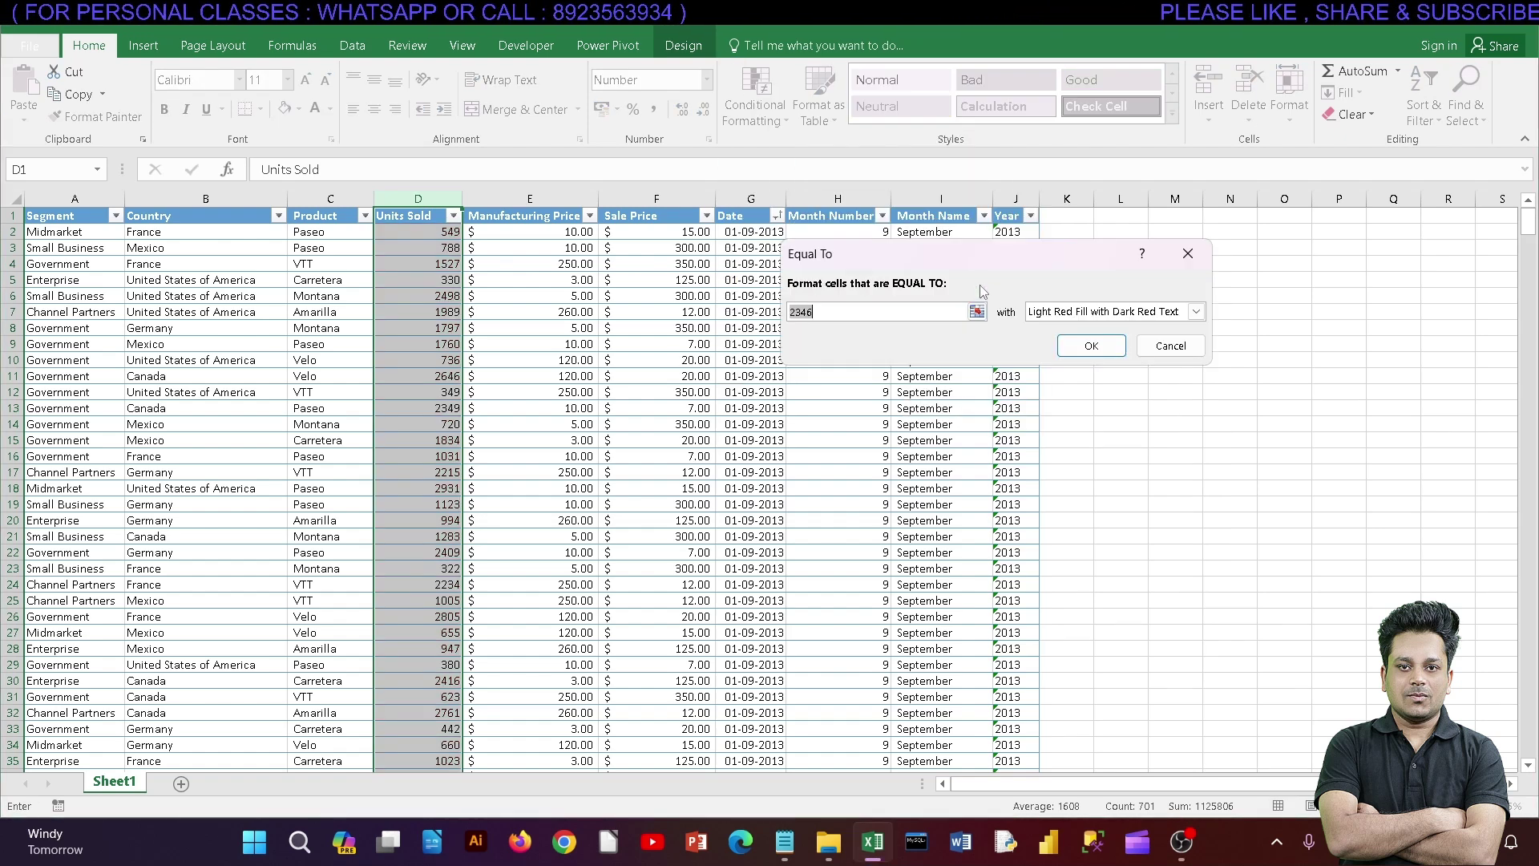
left_click(880, 317)
type("1")
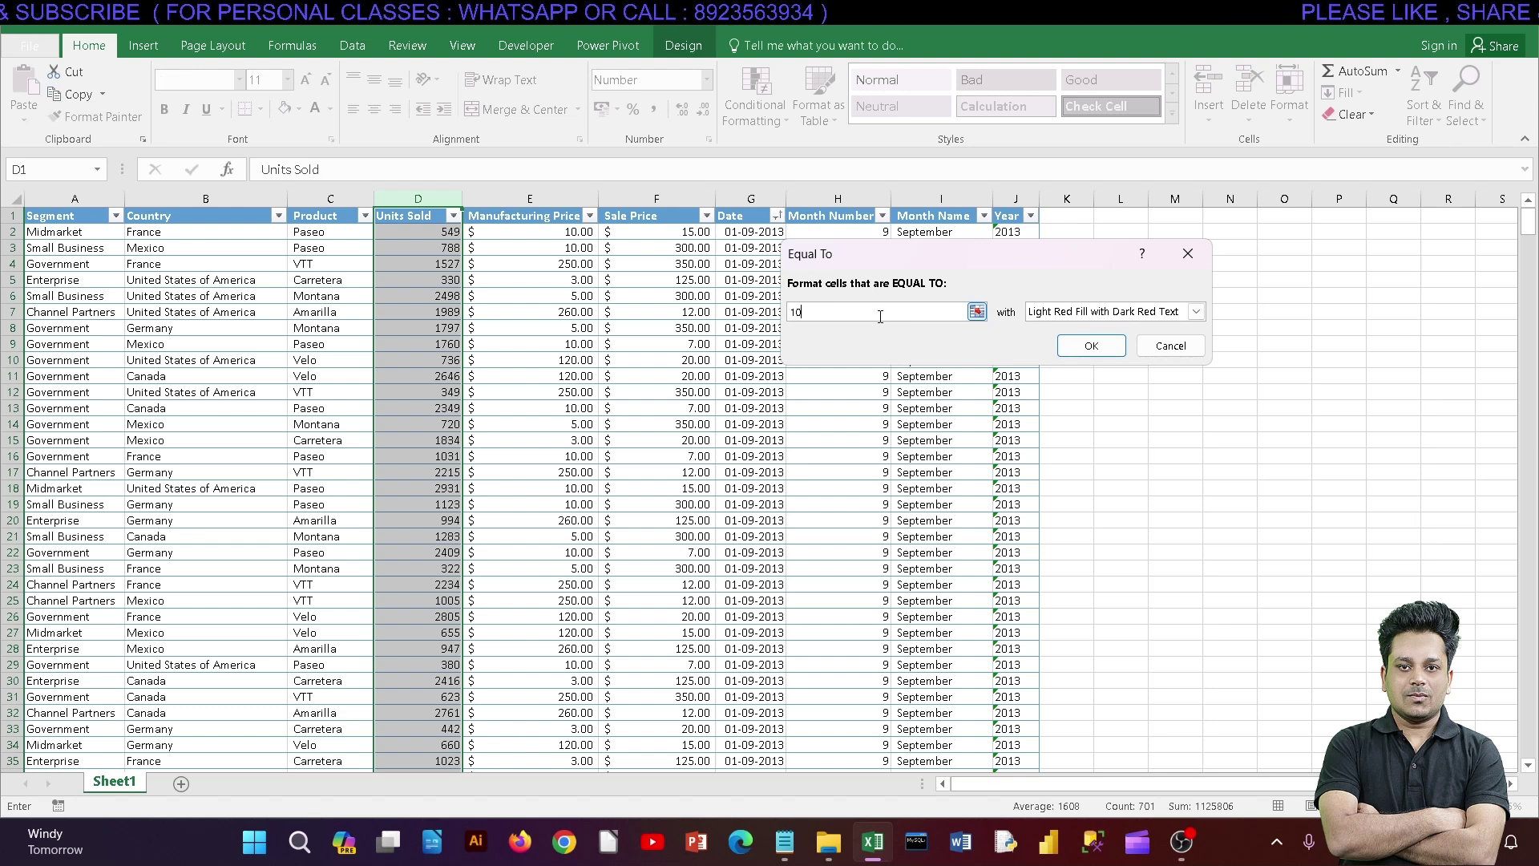
type("0")
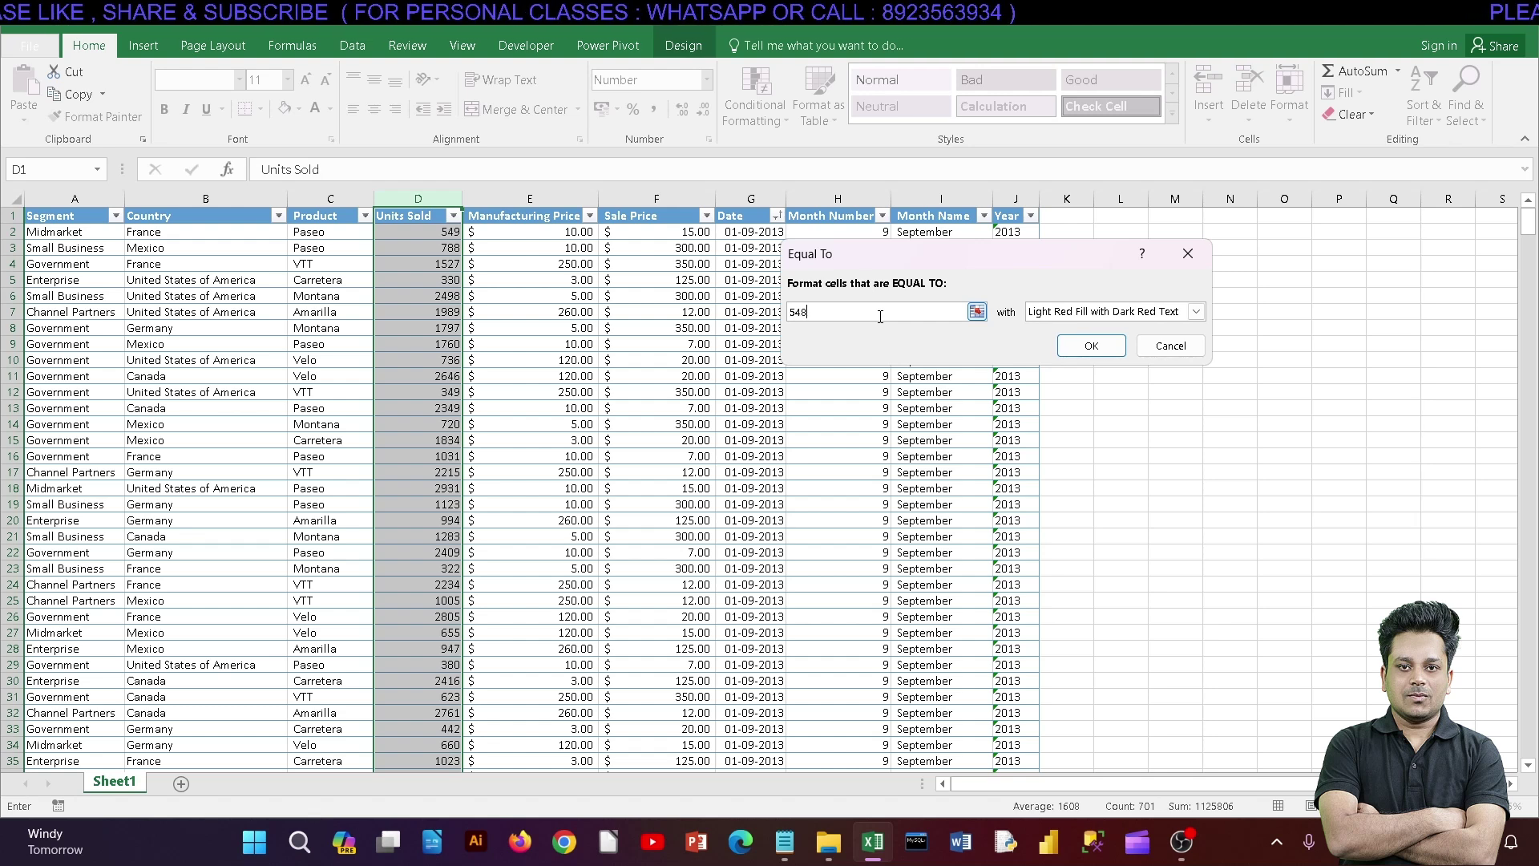
type("9")
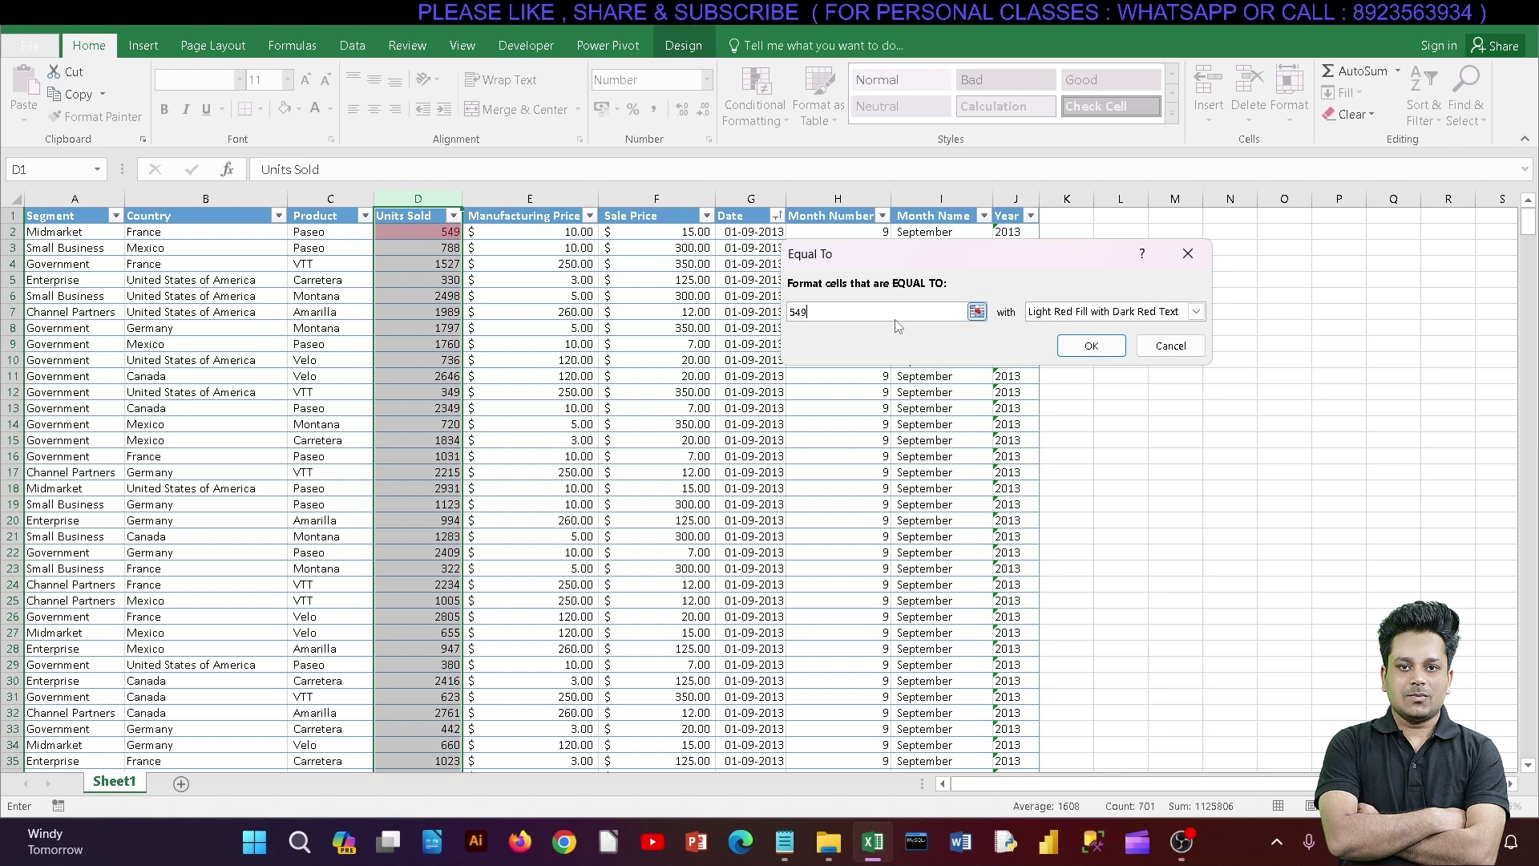
left_click(1152, 347)
left_click(753, 105)
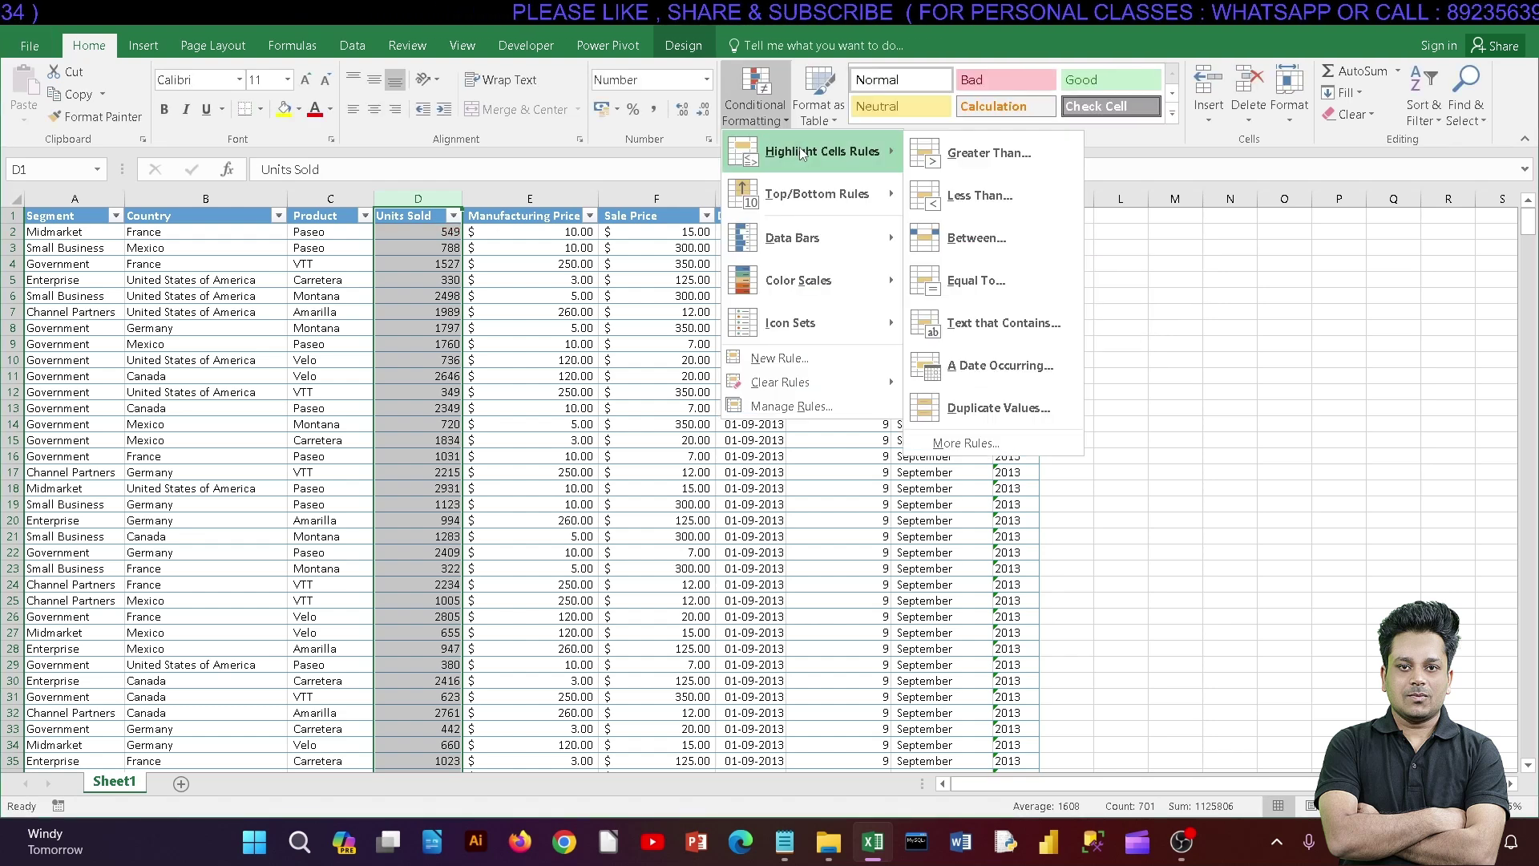
- Preview a Text that Contains '1' rule on Units Sold, then cancel it
left_click(932, 323)
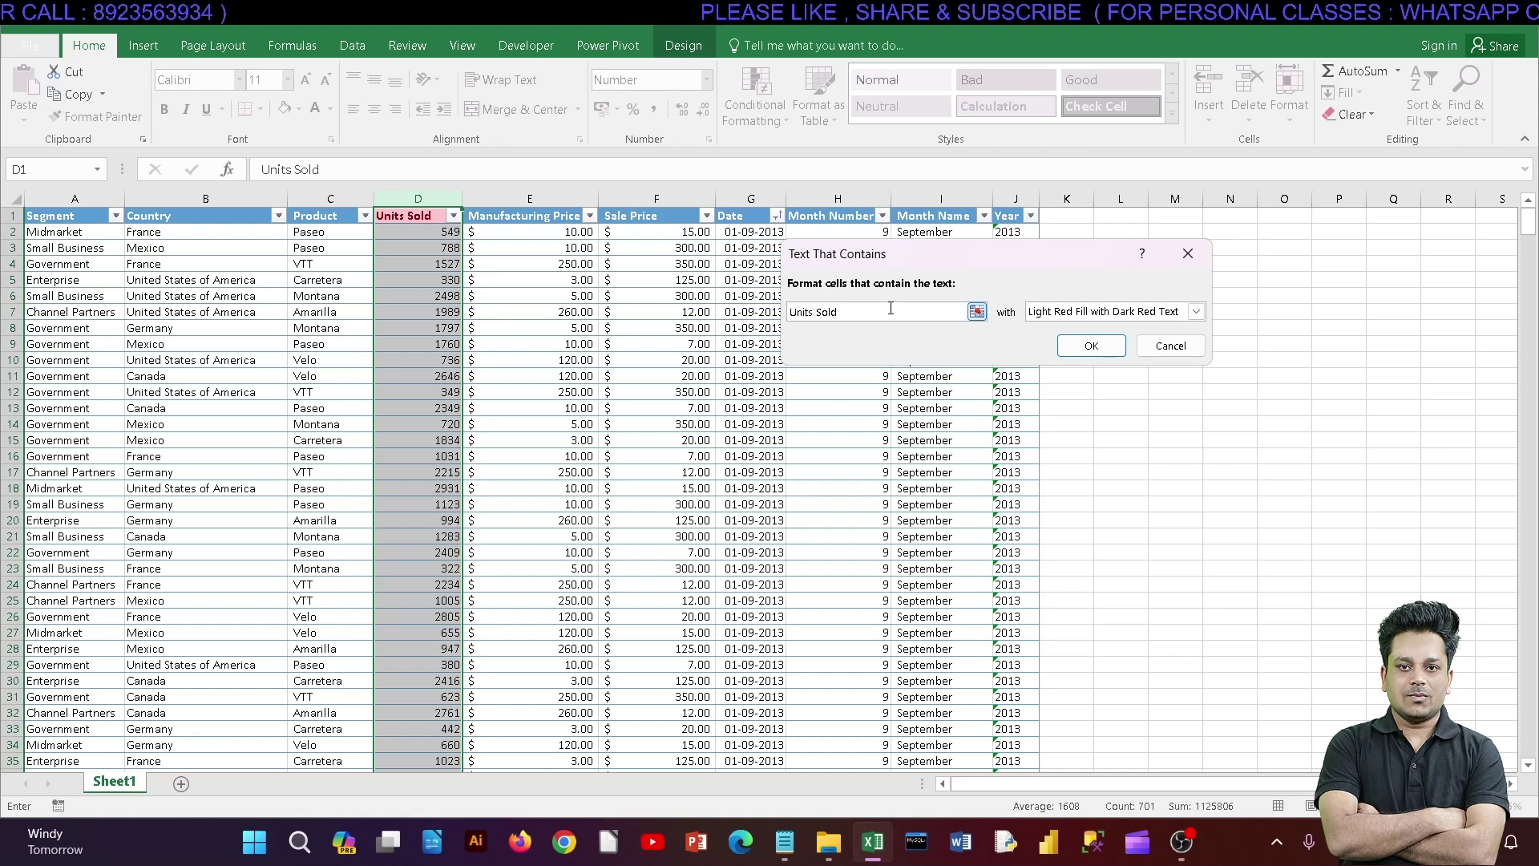
type("1")
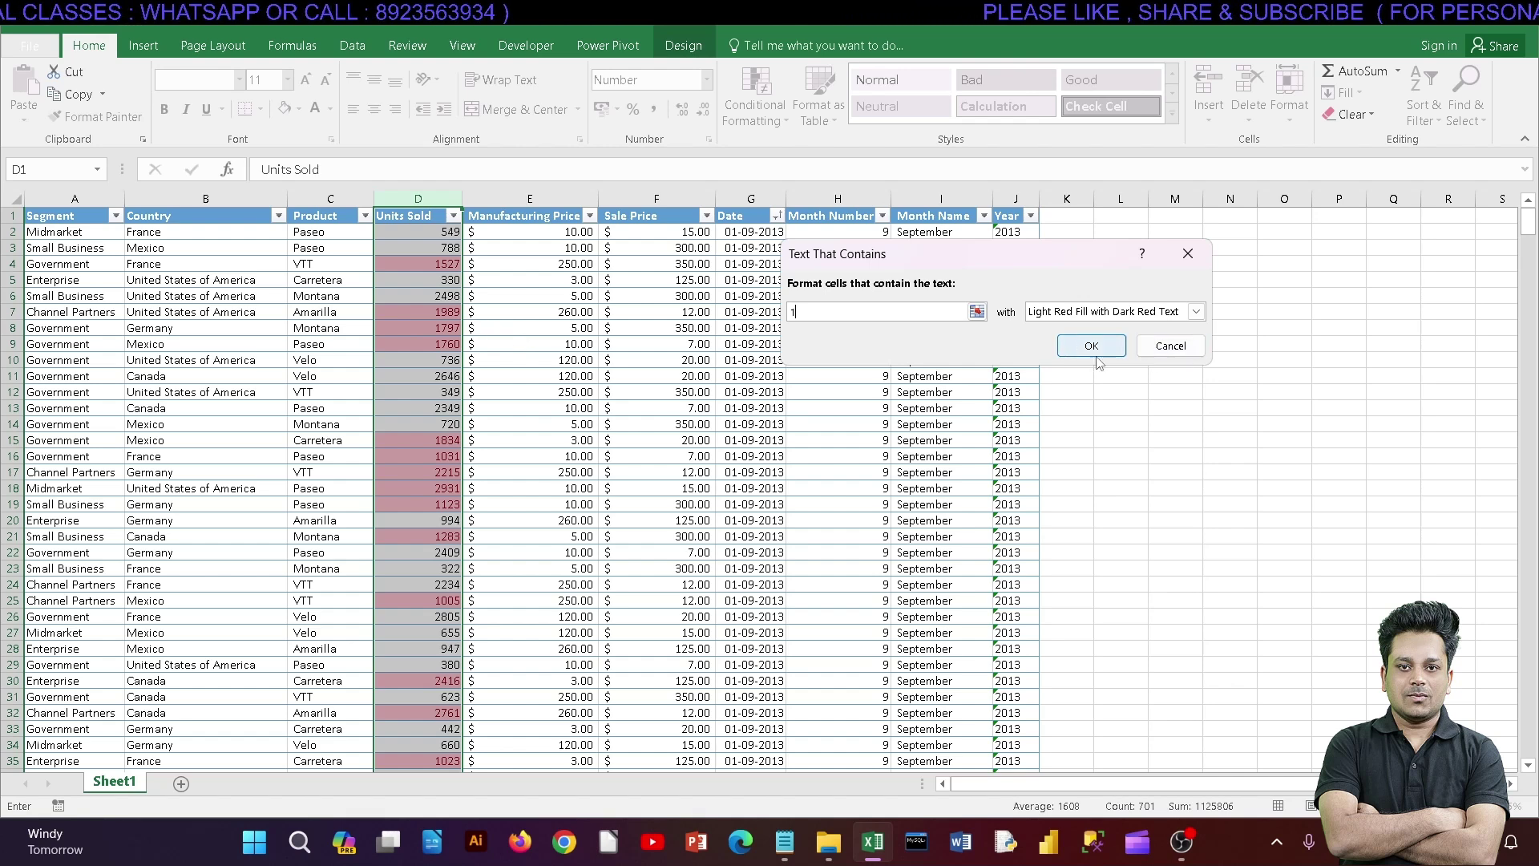
left_click(1179, 351)
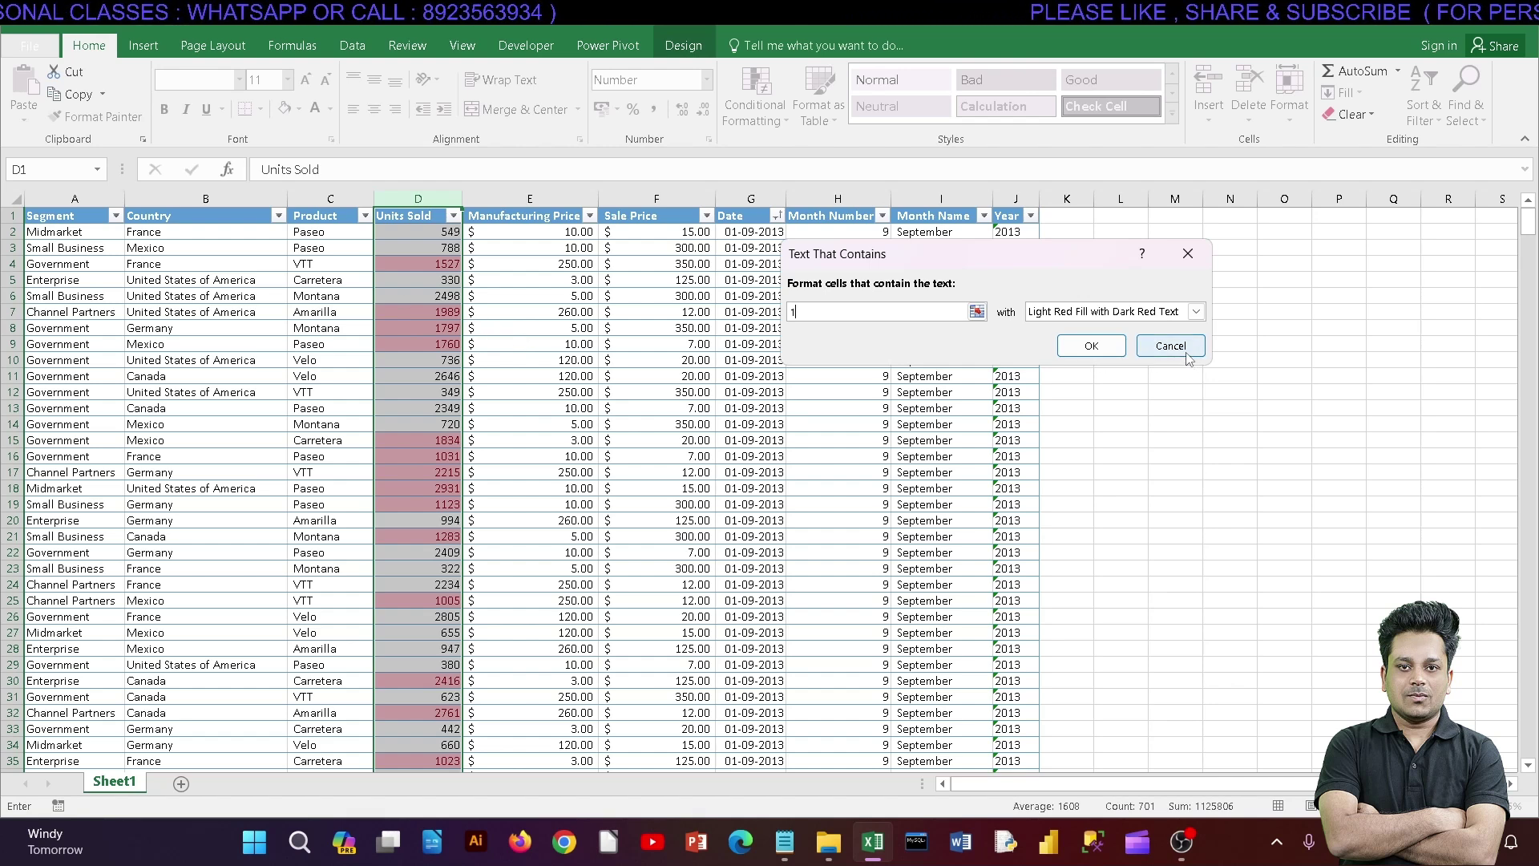
- Preview Text that Contains 'paseo' with Green Fill on the Product column, then cancel
left_click(330, 198)
left_click(755, 104)
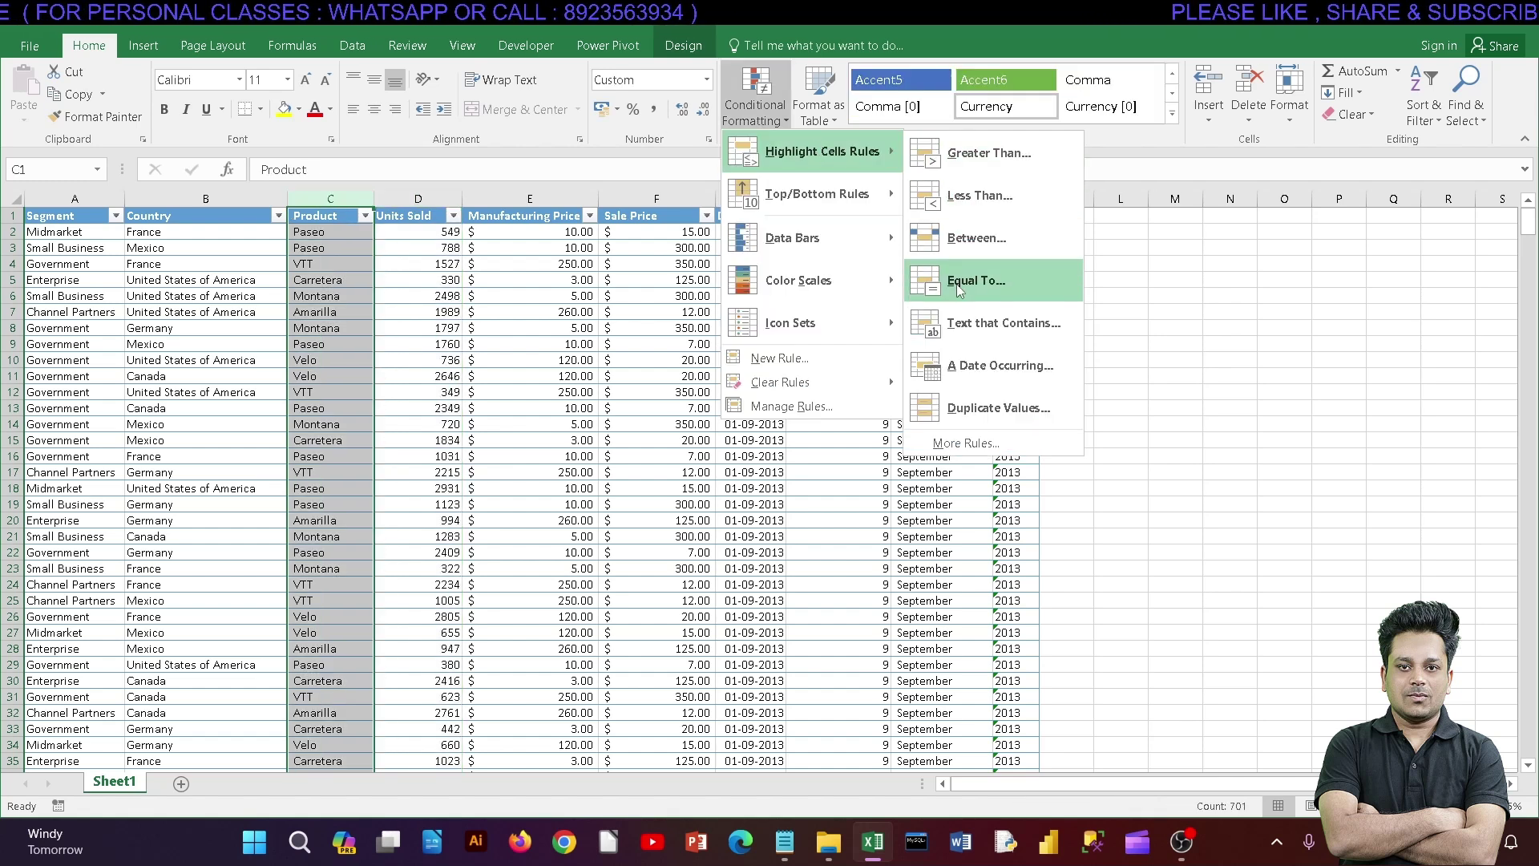
left_click(1004, 323)
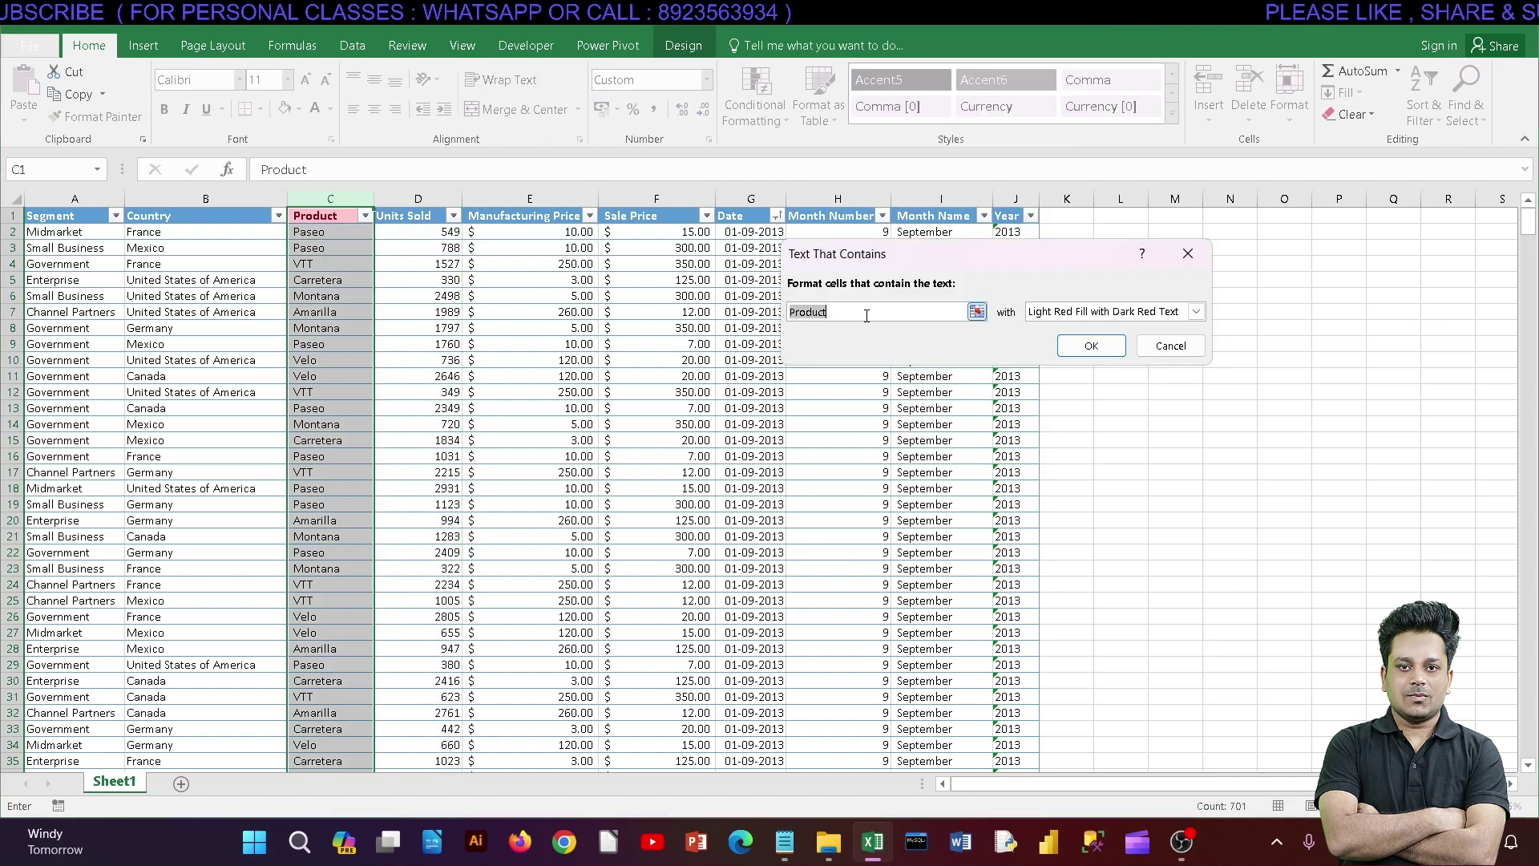
type("pas")
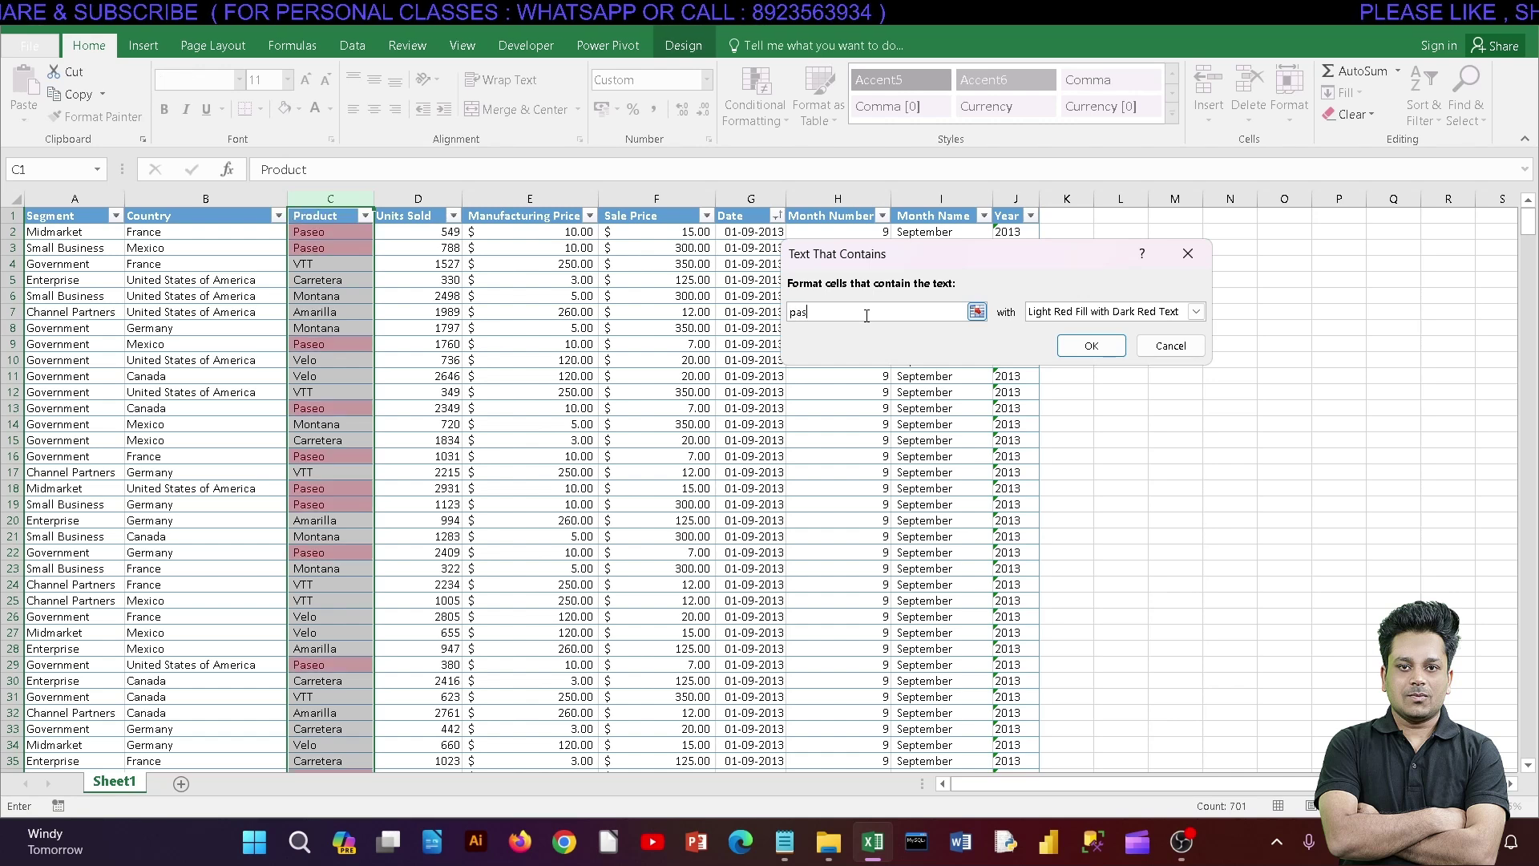
type("eo")
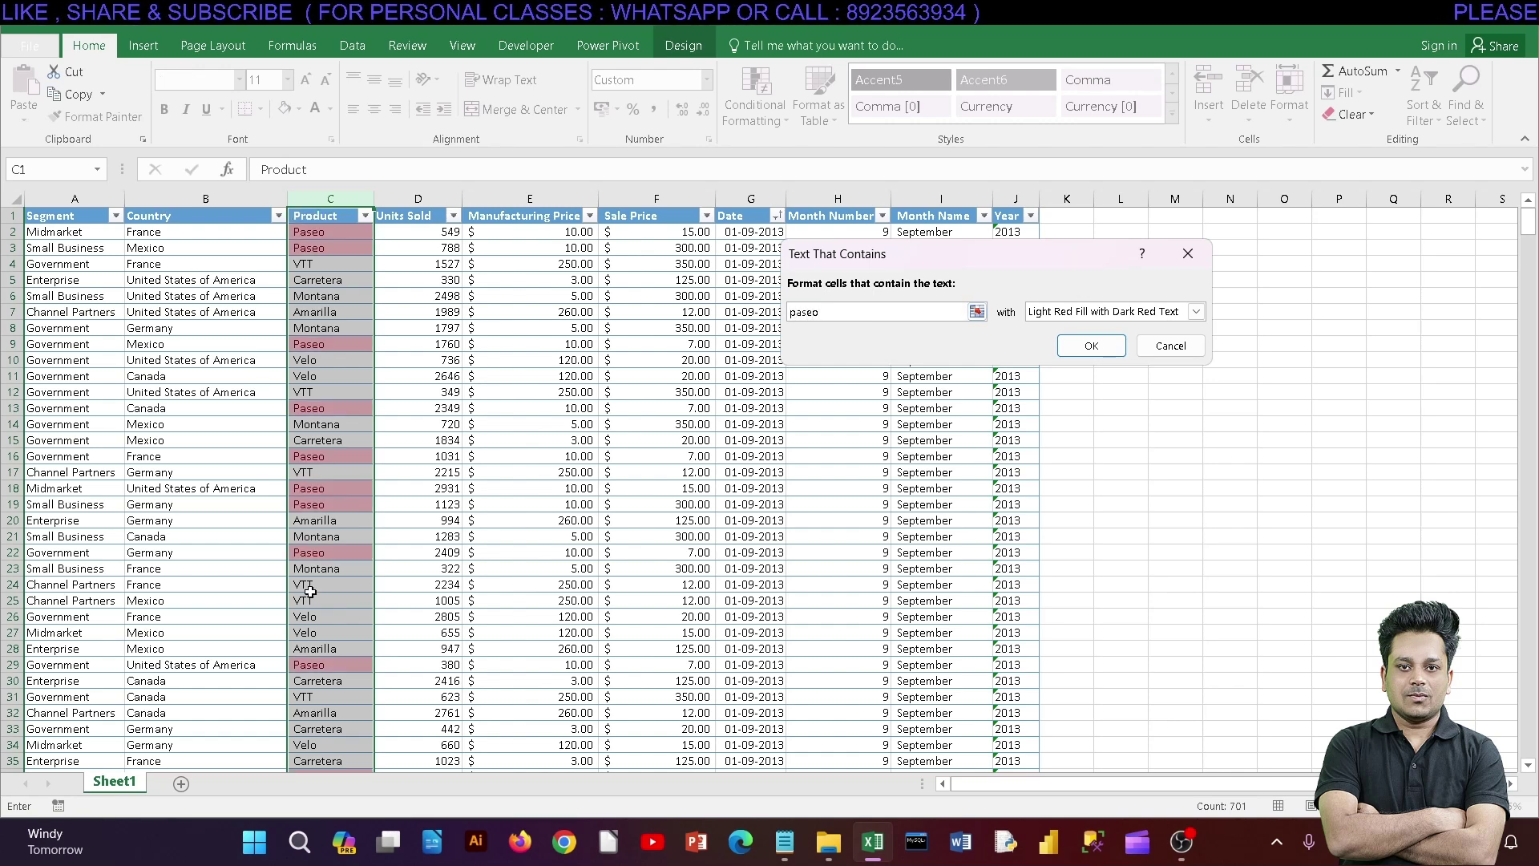
left_click(1158, 315)
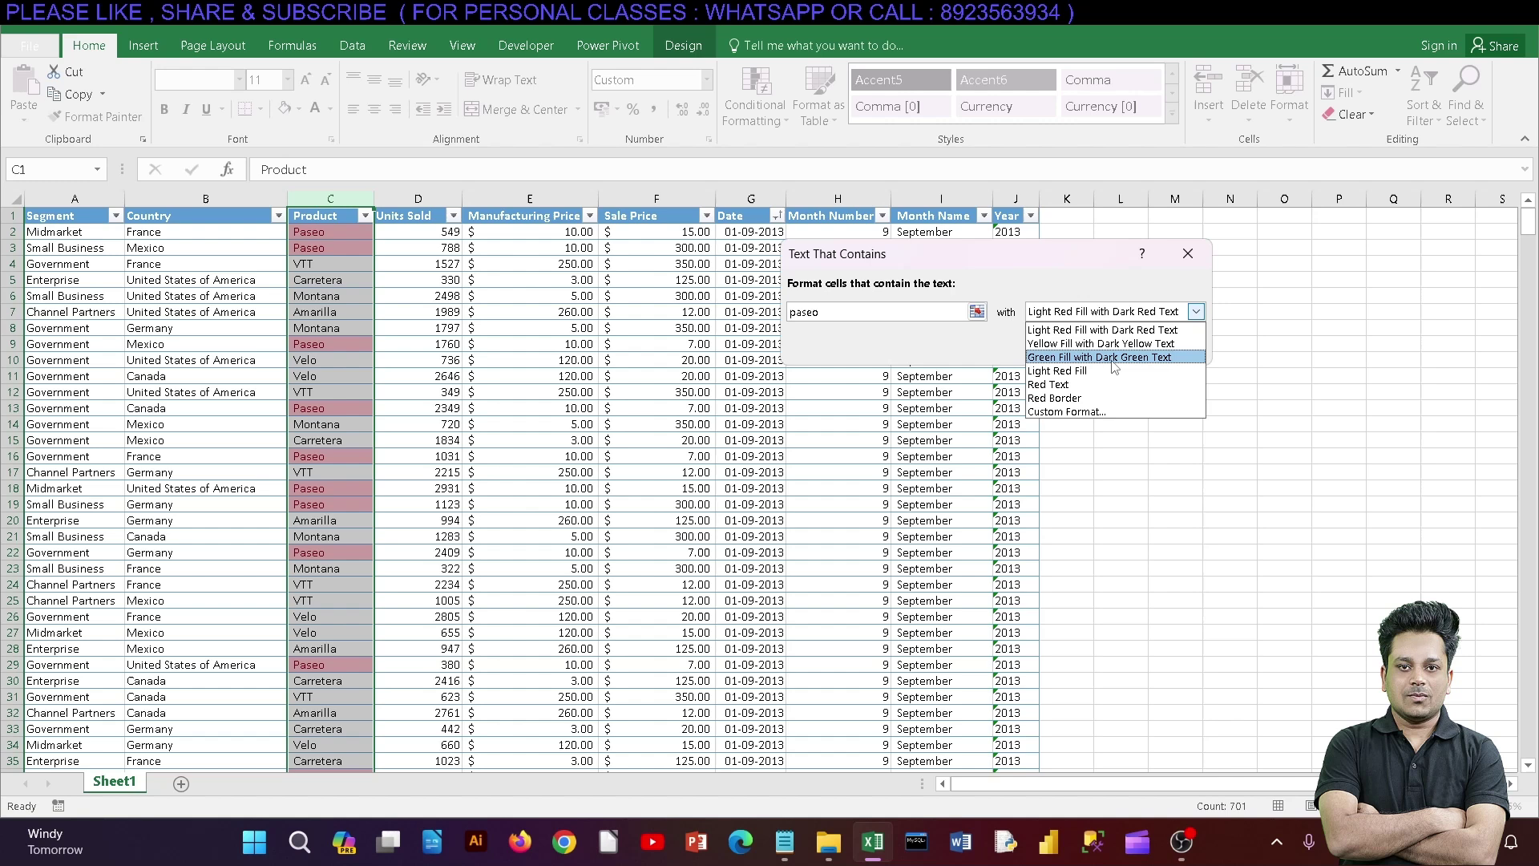
left_click(1106, 353)
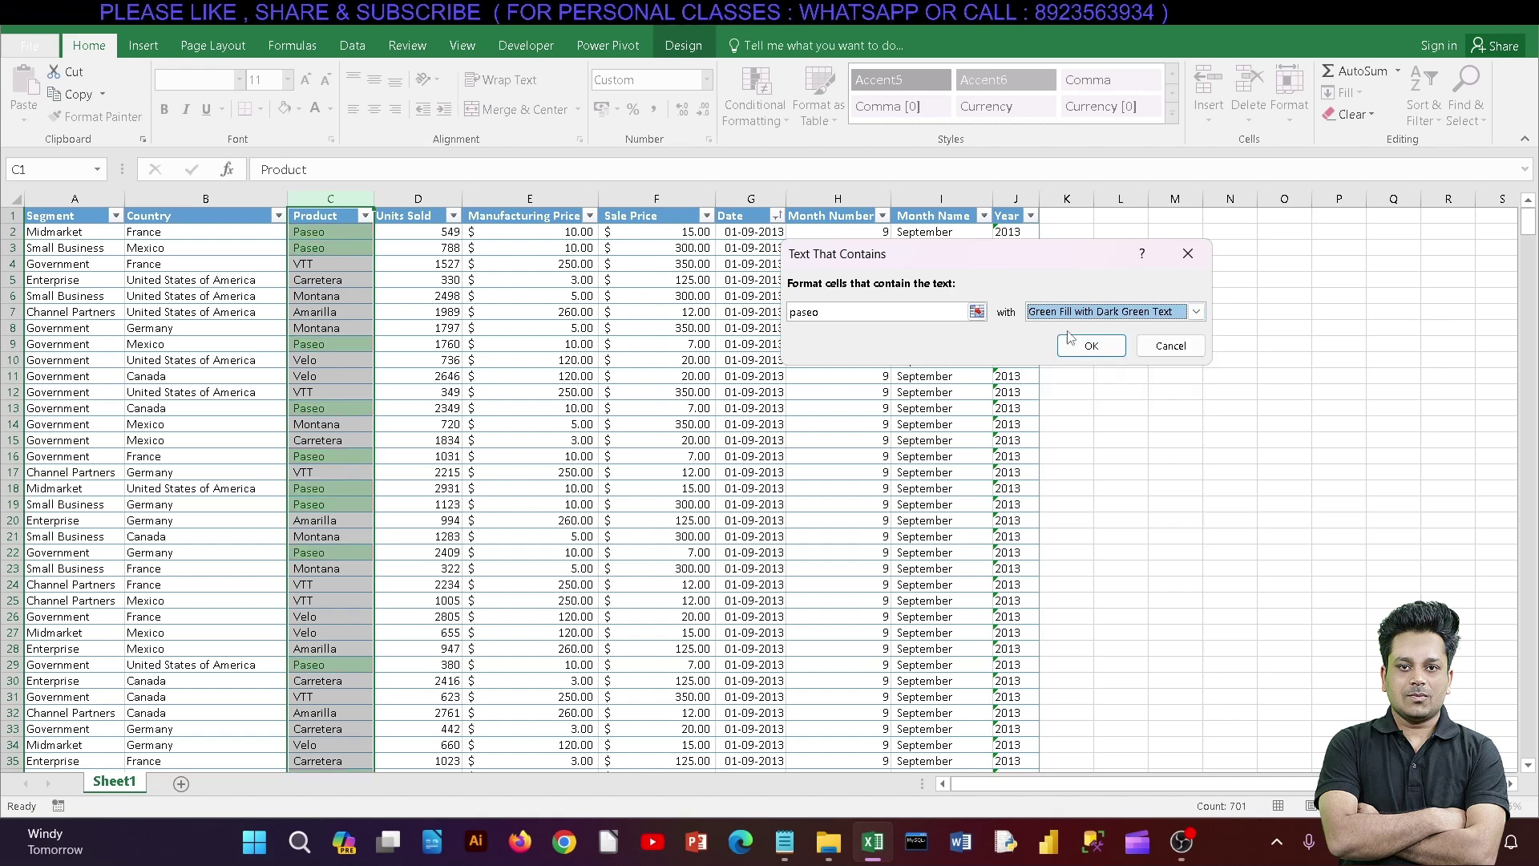
left_click(1170, 346)
left_click(738, 121)
mouse_move(820, 151)
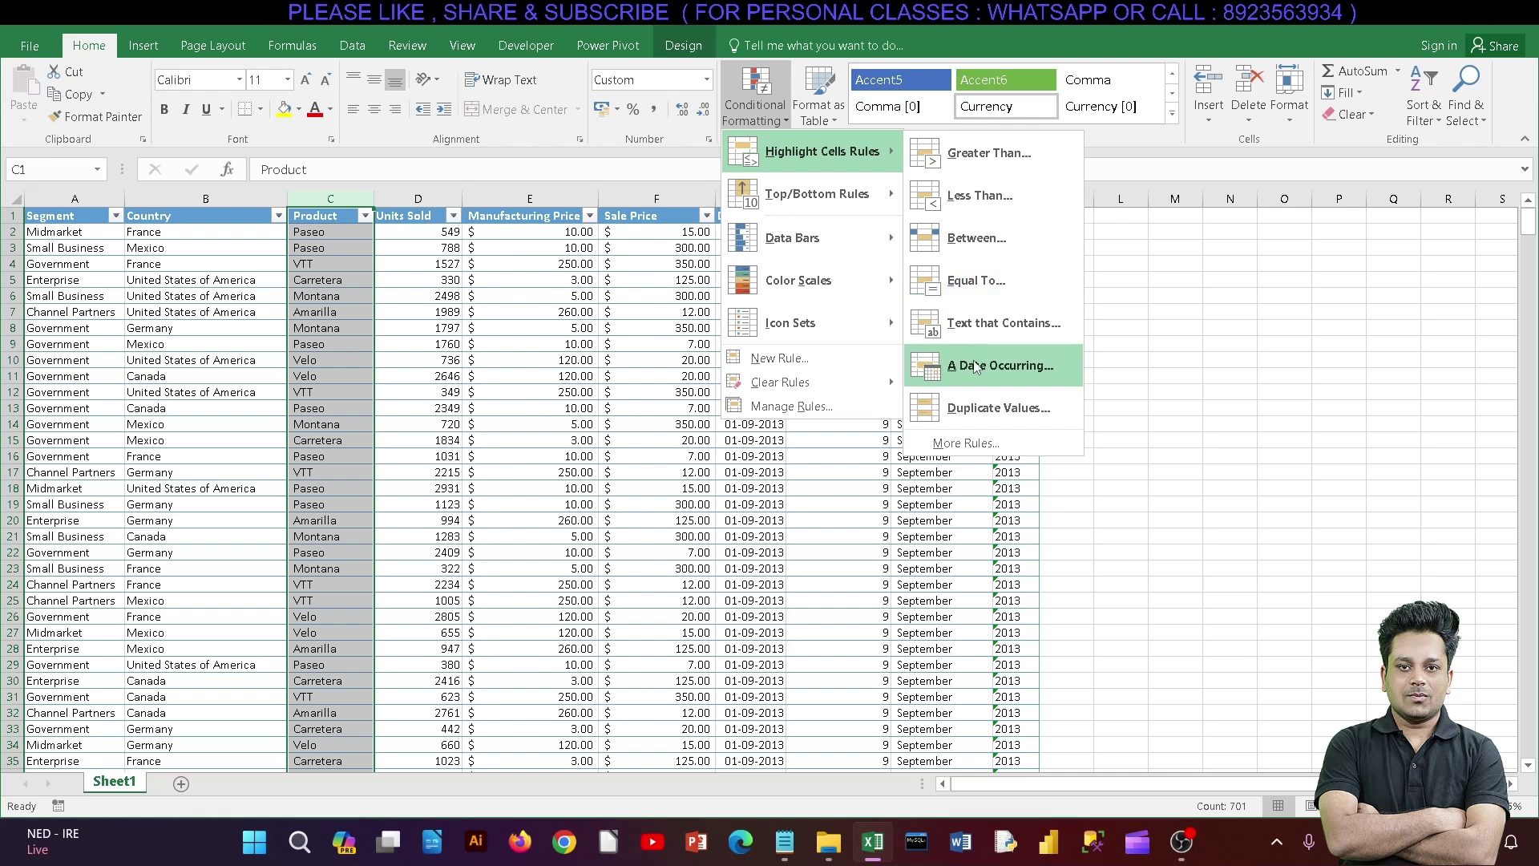
- Change the date in cell G2 from 01-09-2013 to 01-05-2024
left_click(922, 513)
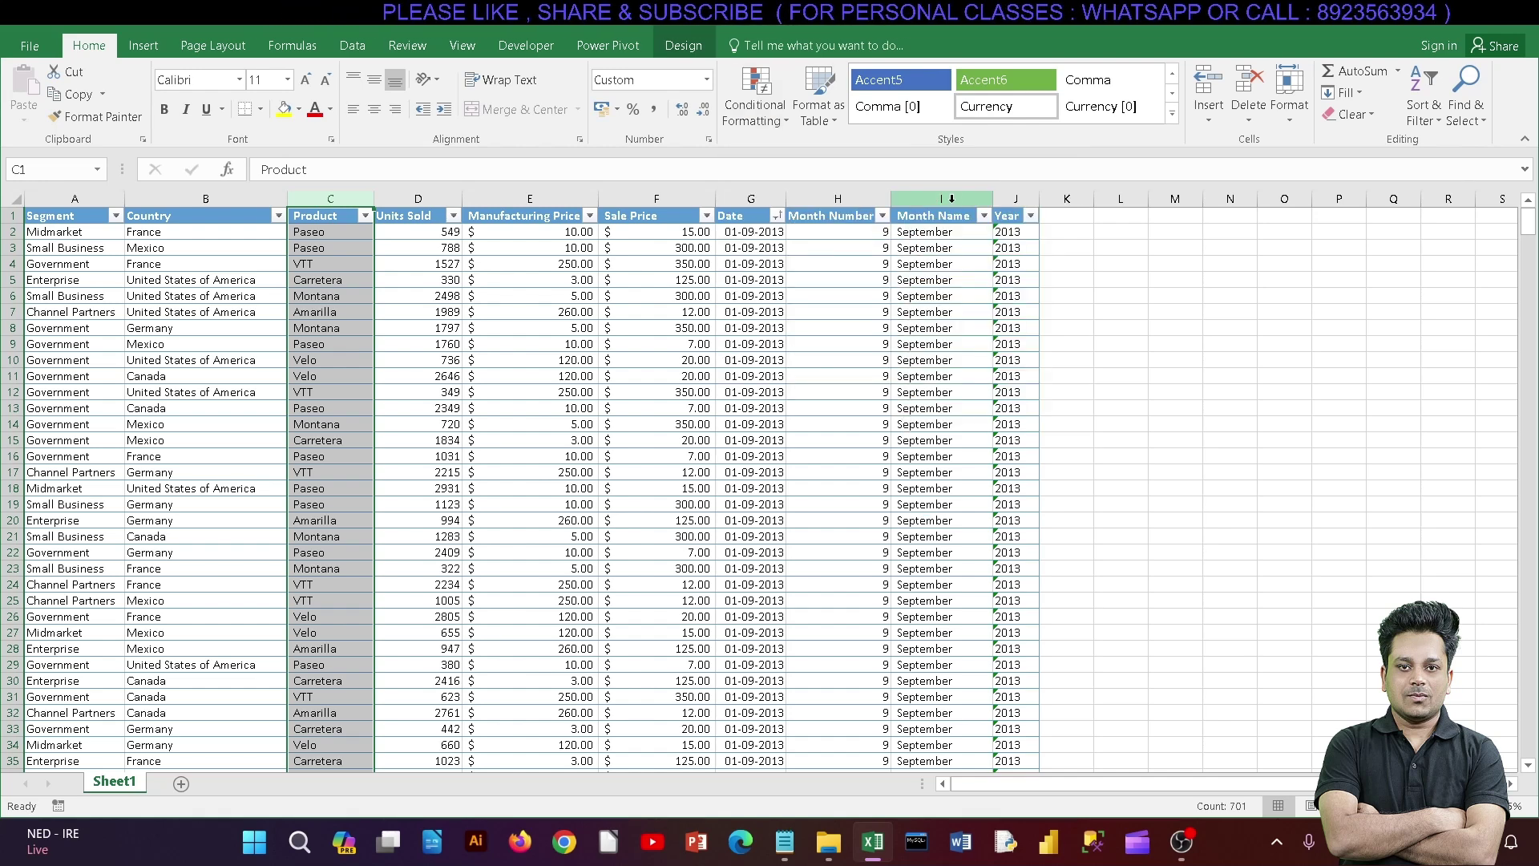
left_click(753, 198)
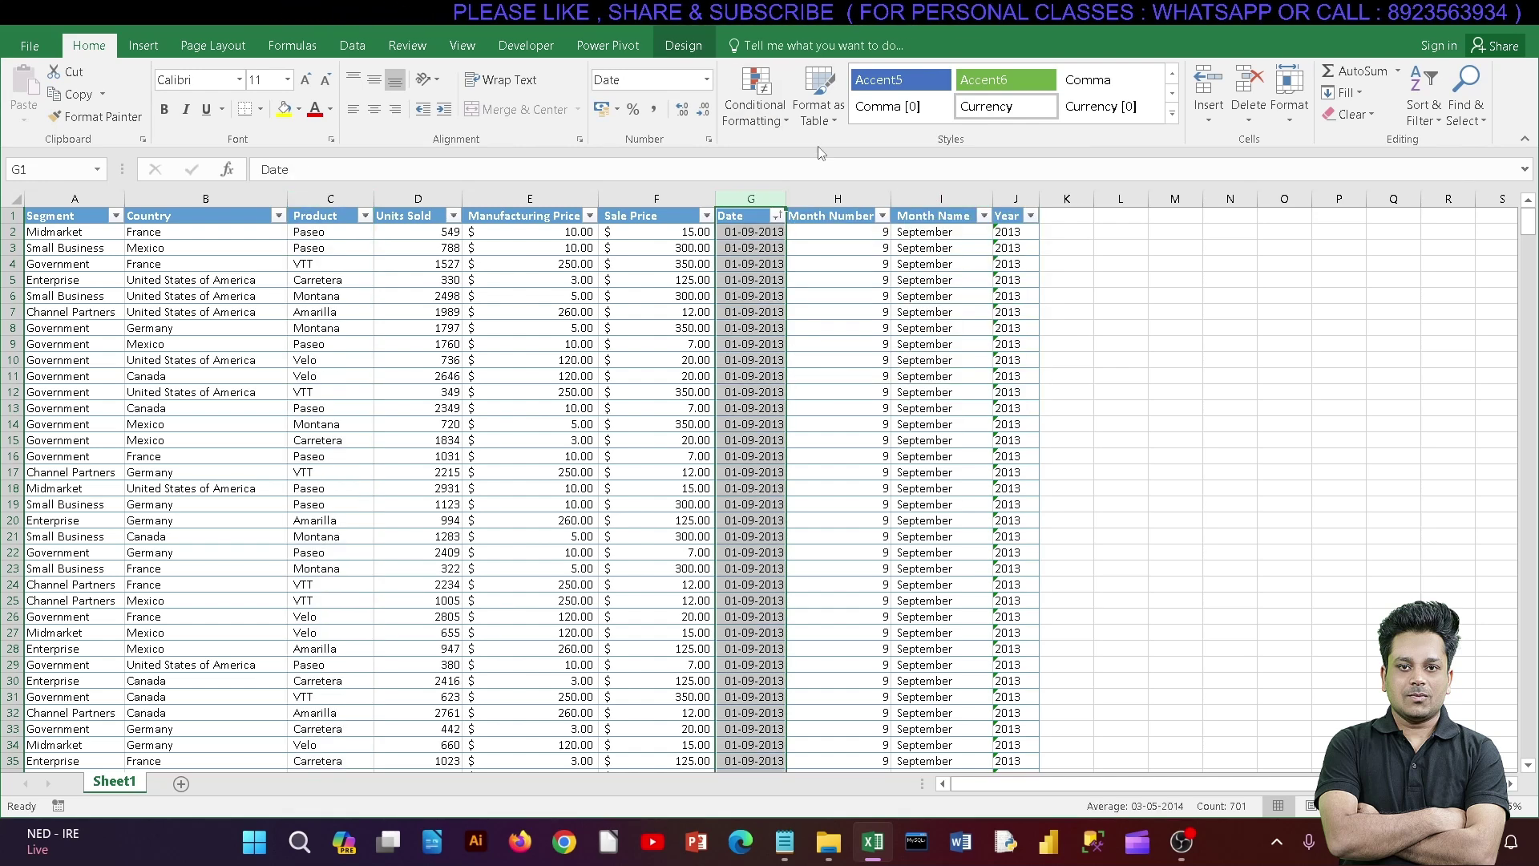
left_click(781, 120)
left_click(997, 258)
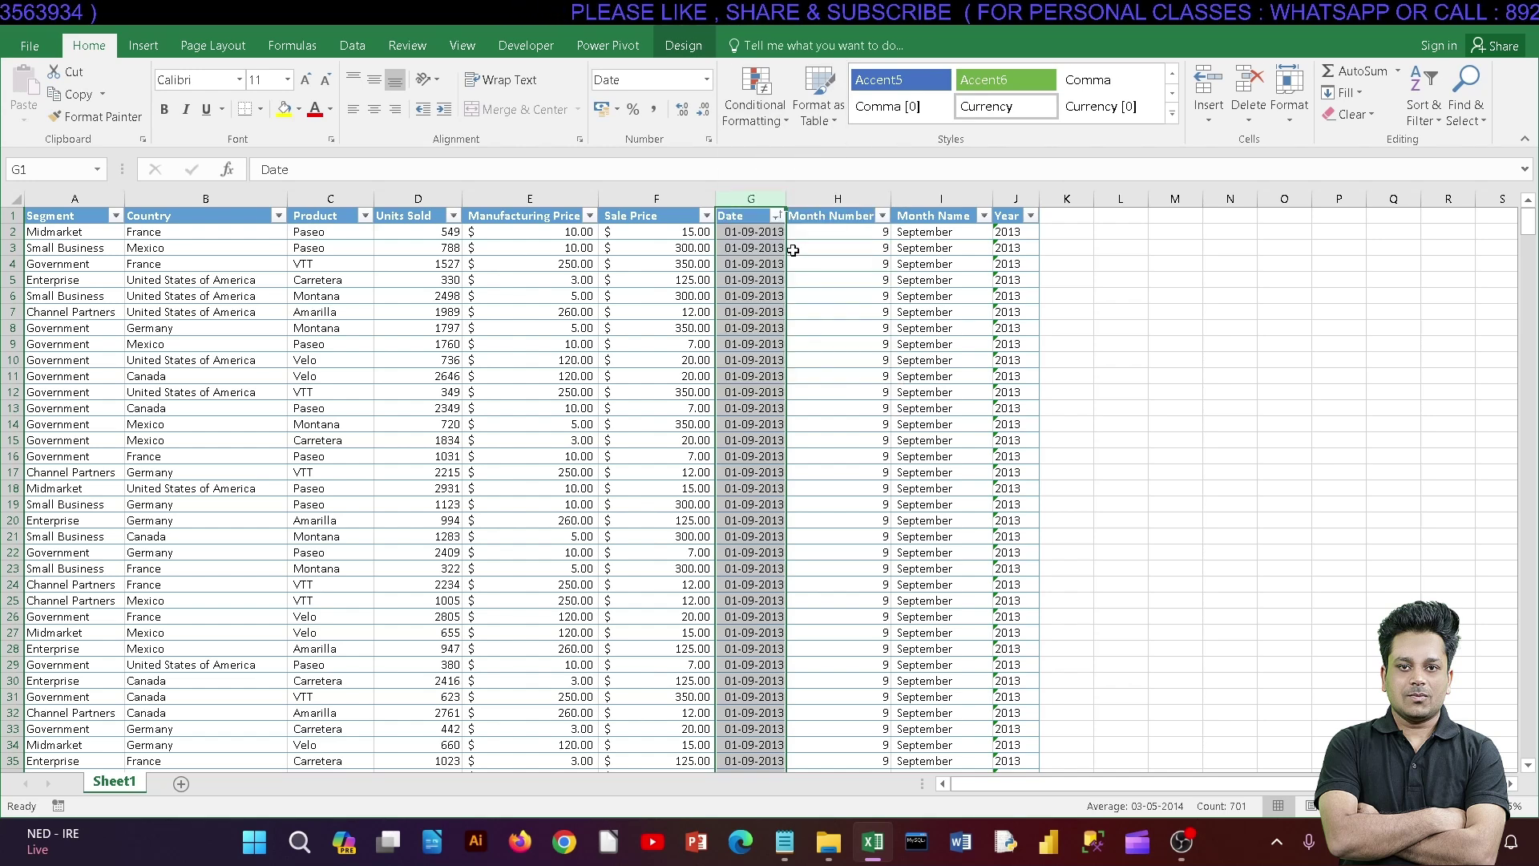
double_click(765, 230)
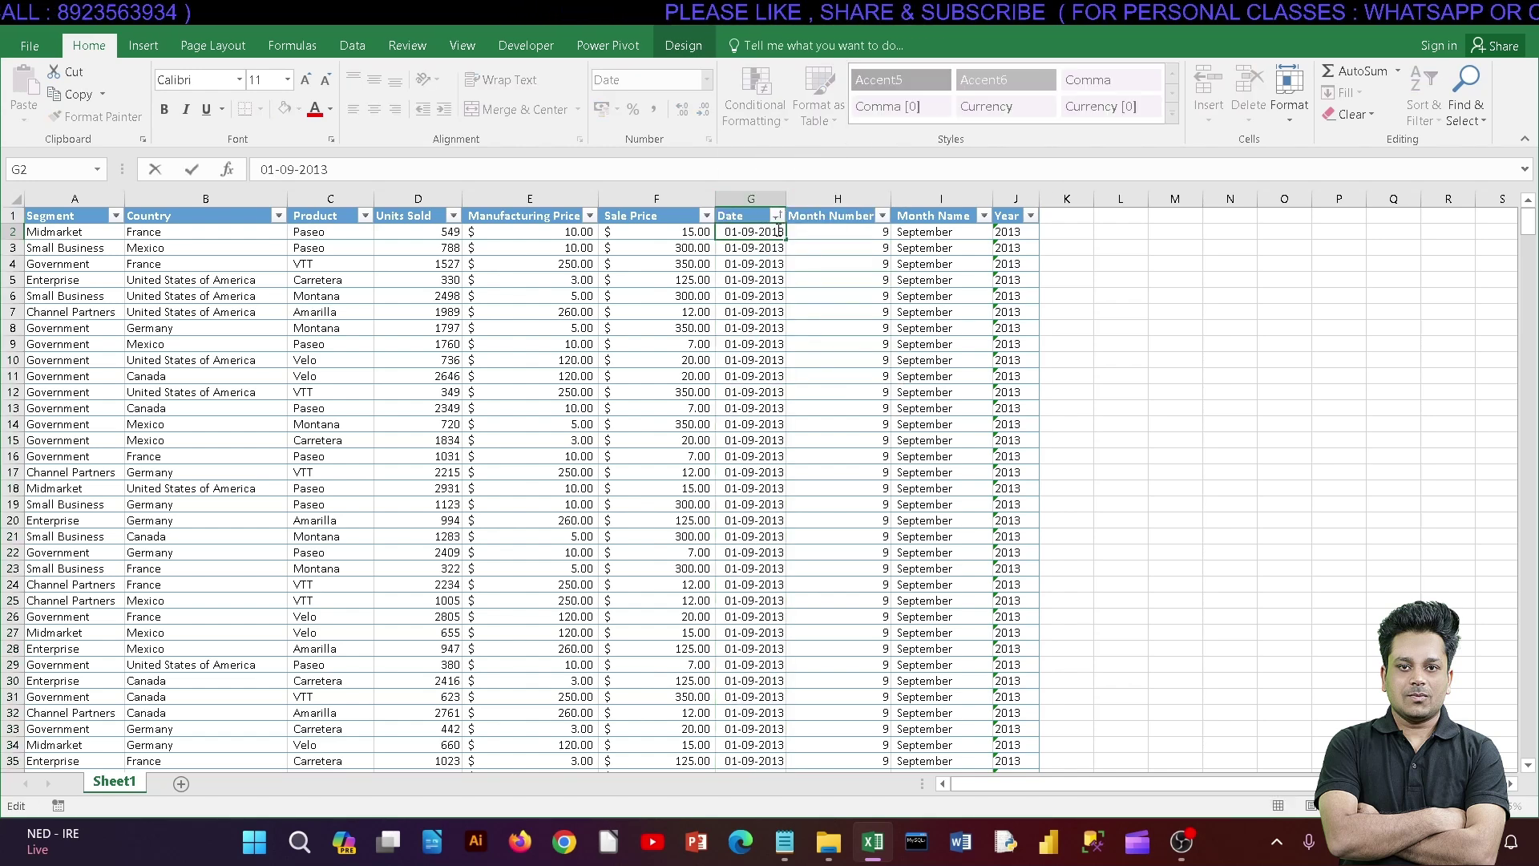
left_click_drag(769, 230, 776, 230)
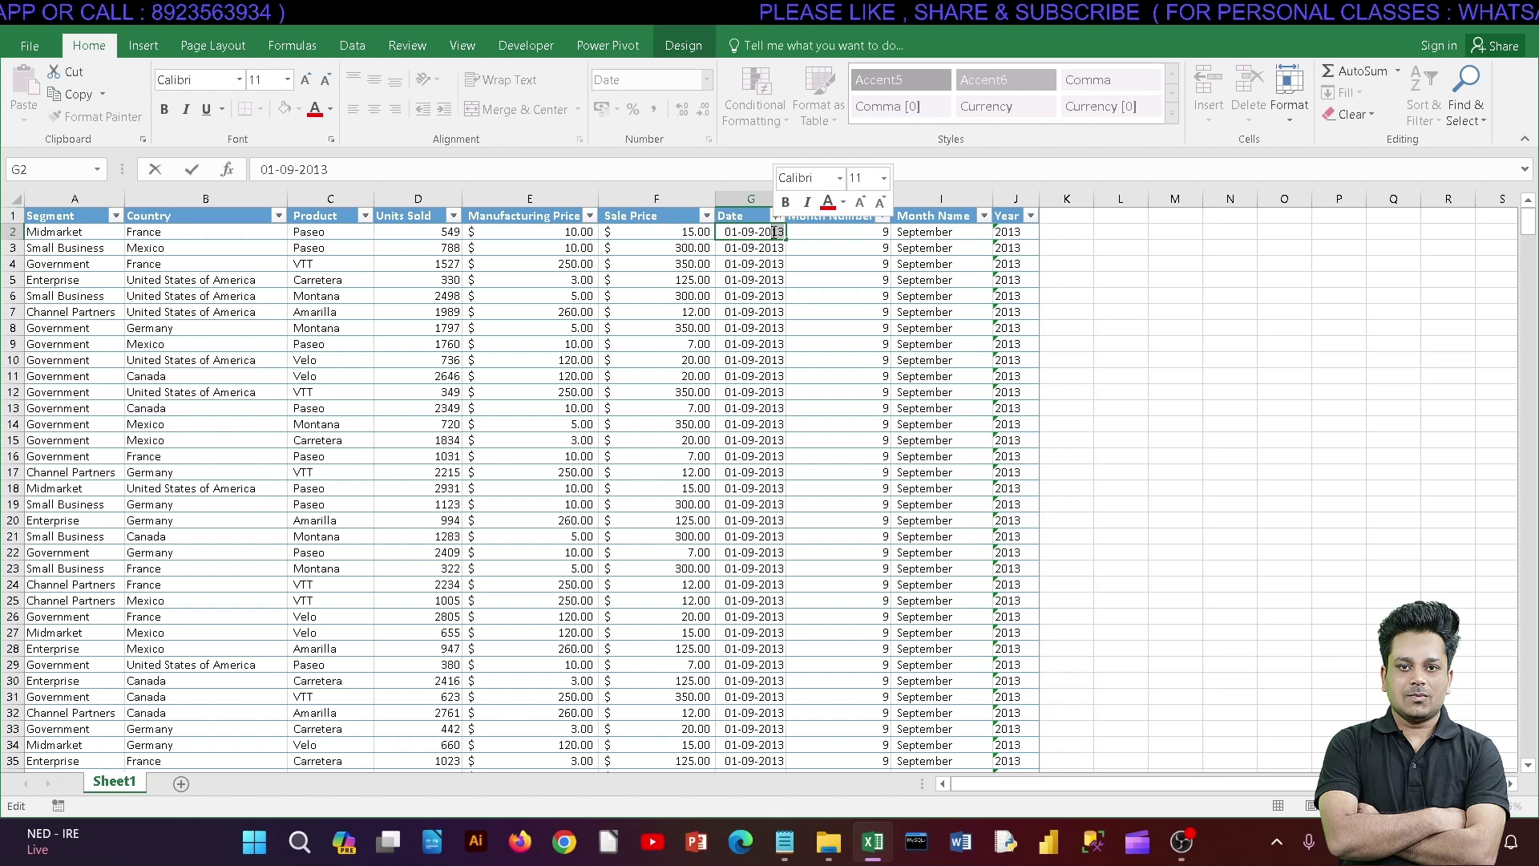
type("24")
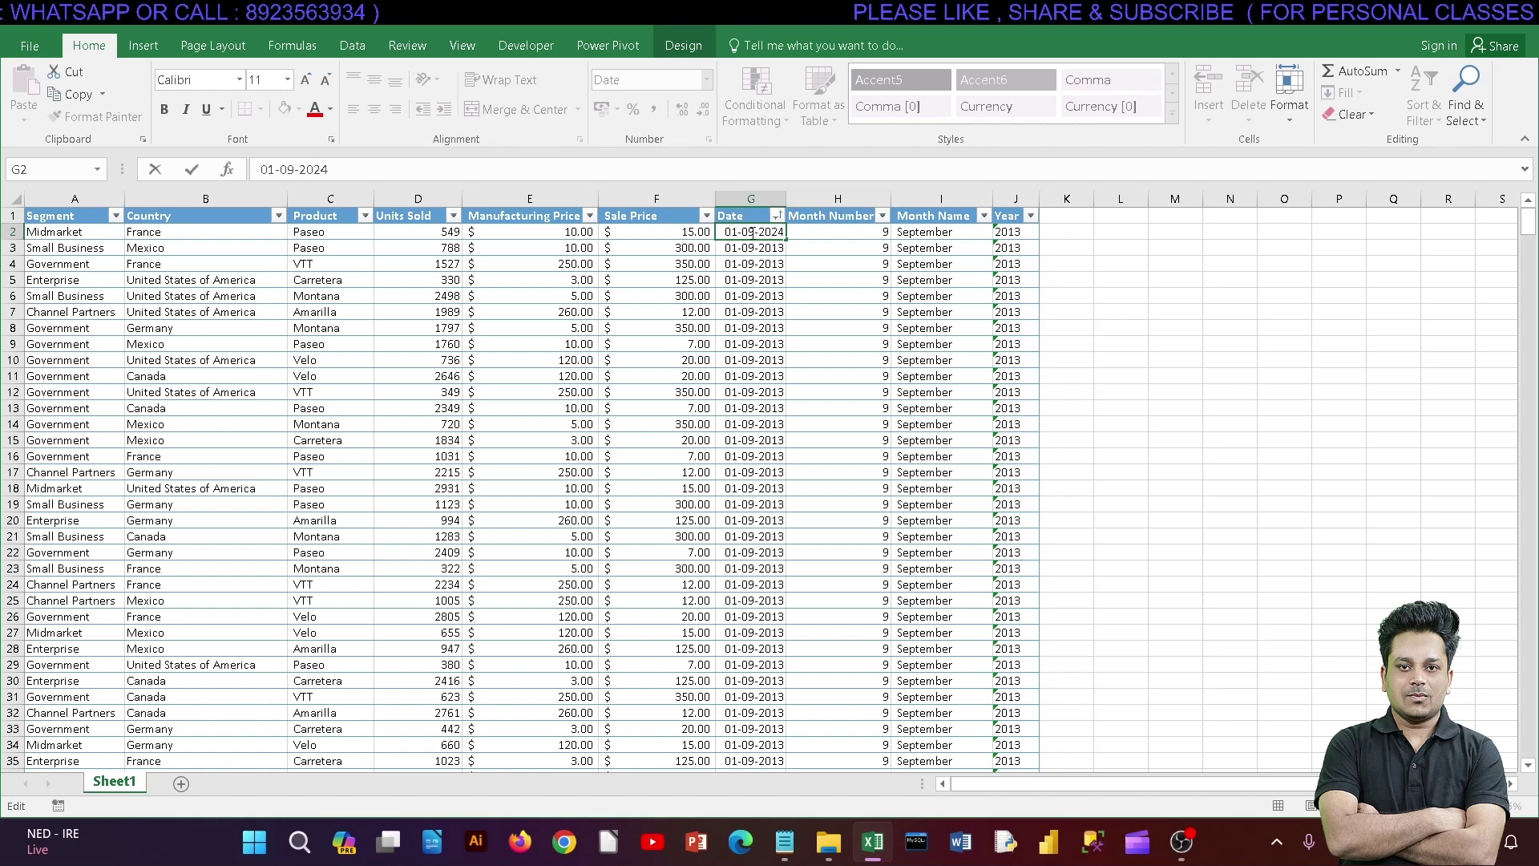
type("5")
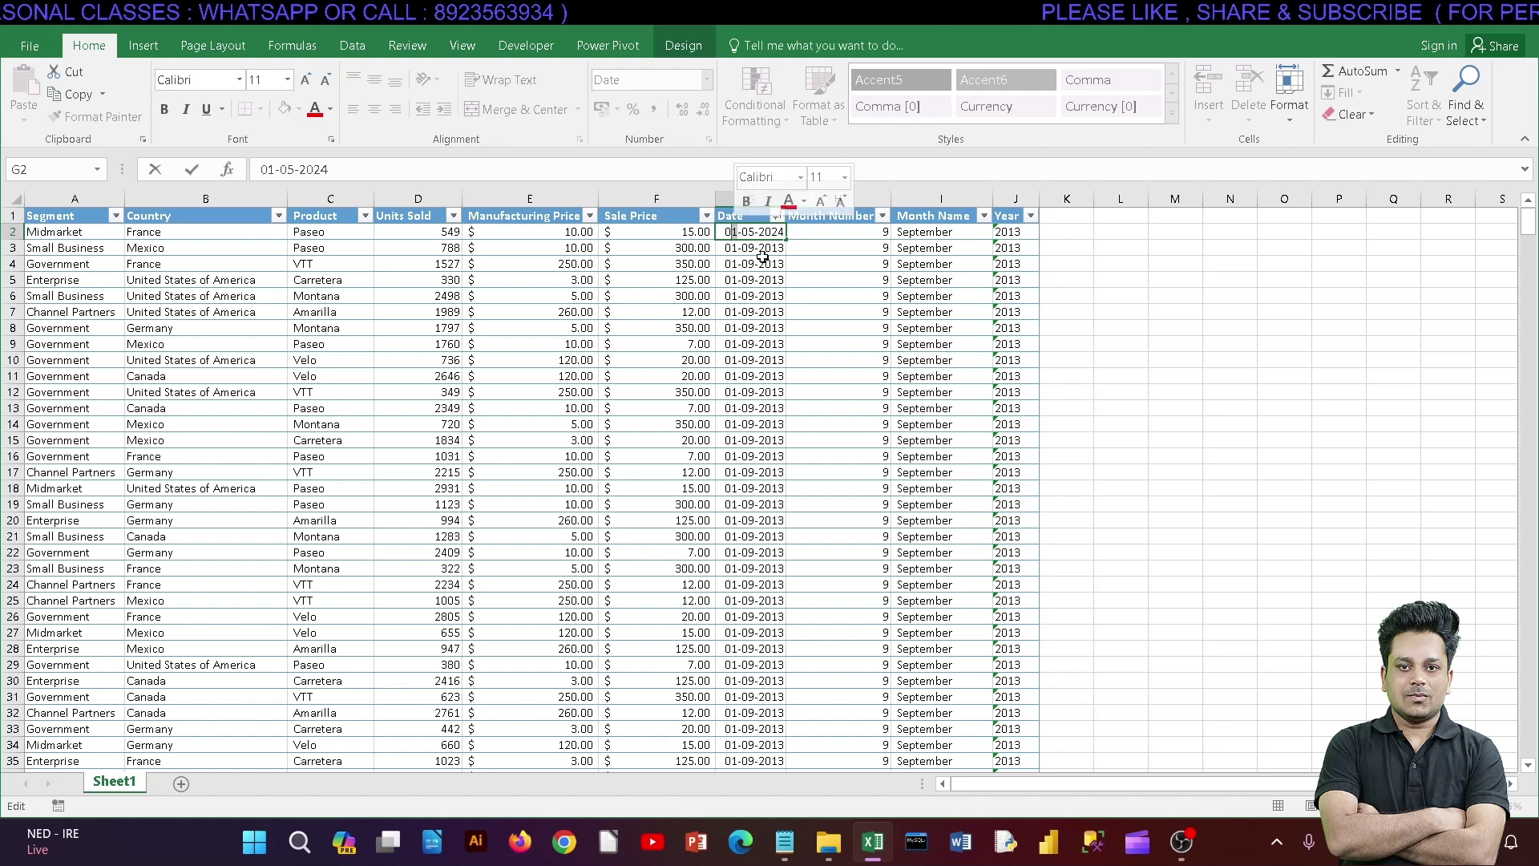
left_click(918, 321)
left_click(764, 233)
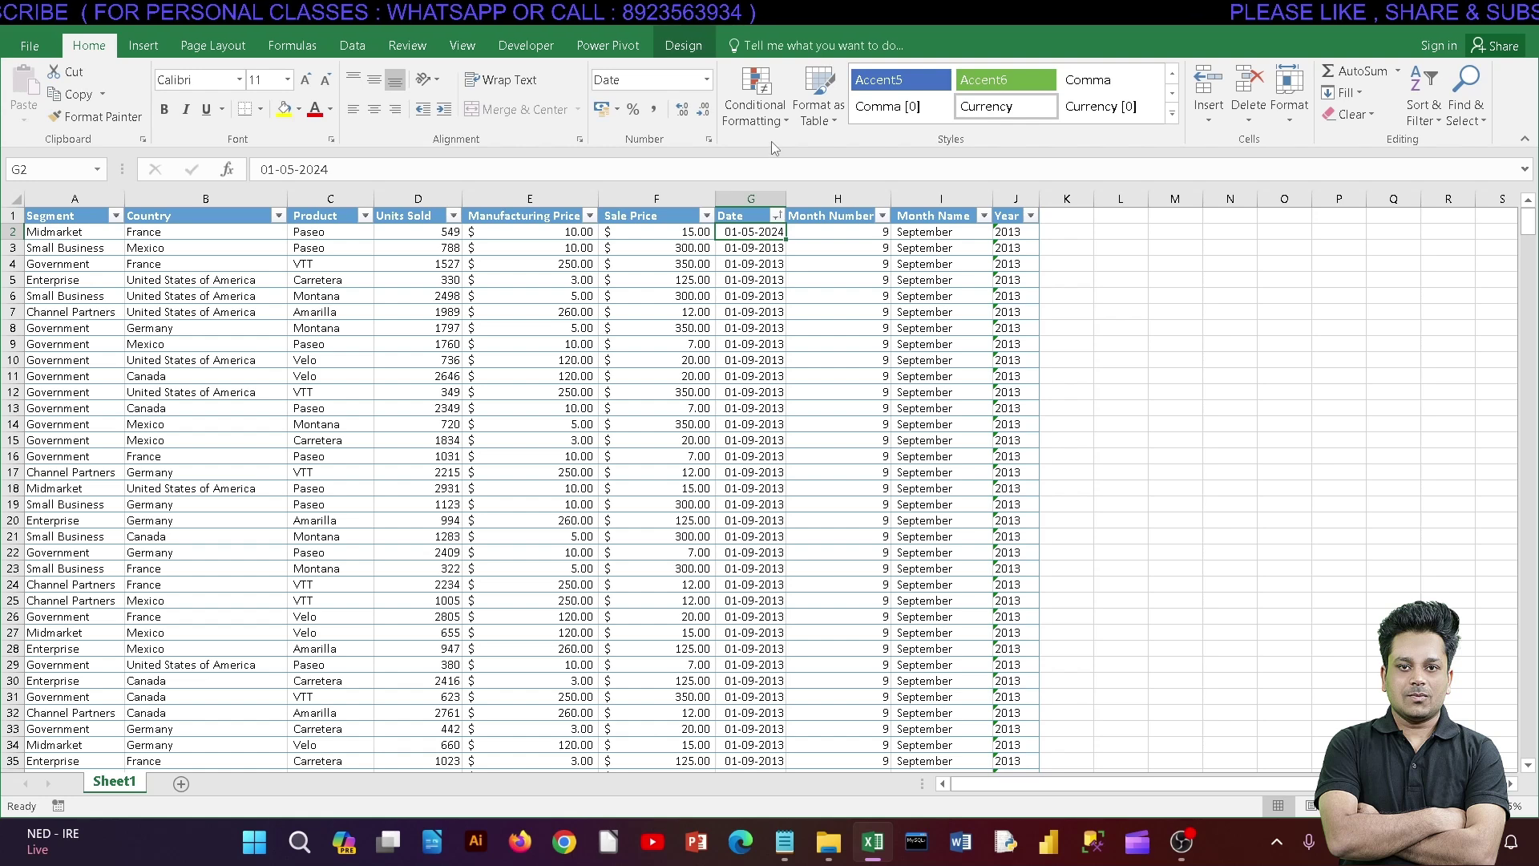
- Preview A Date Occurring This Month with yellow fill on the dates, then cancel
left_click(782, 121)
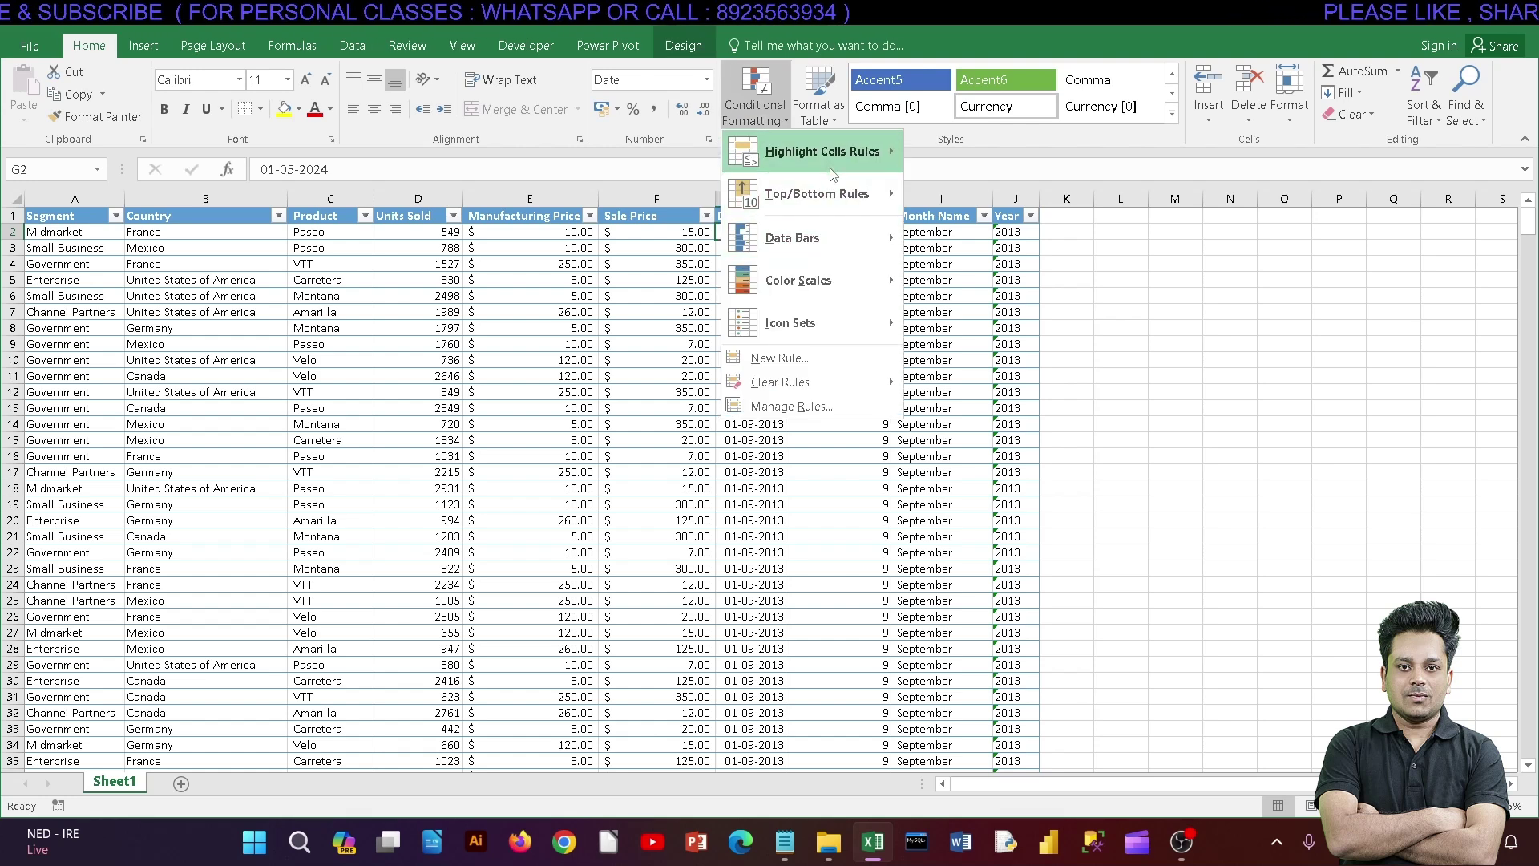
mouse_move(823, 152)
left_click(999, 366)
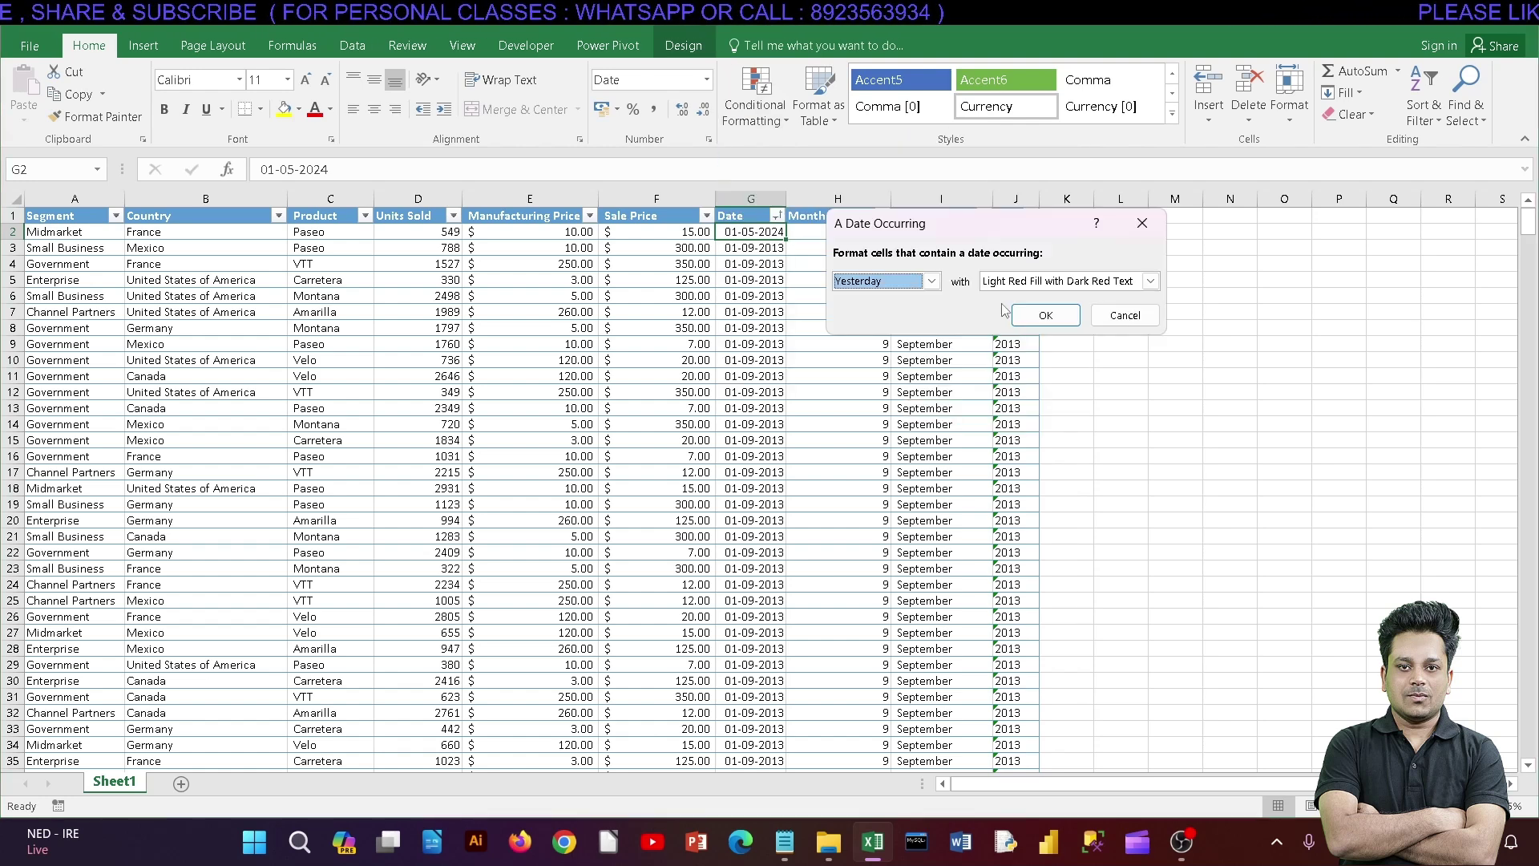
left_click(930, 281)
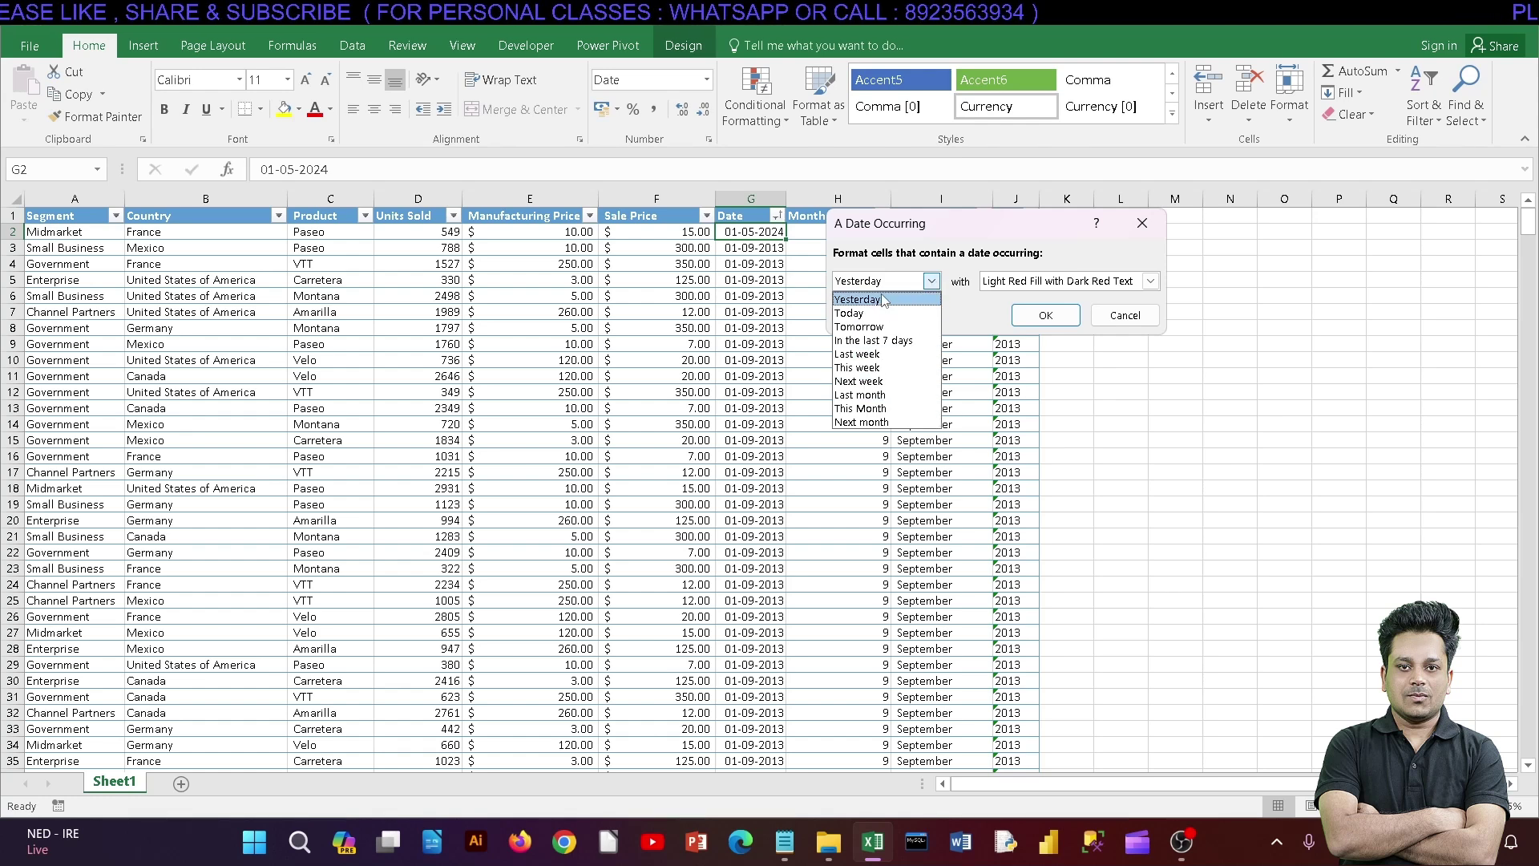
left_click(874, 410)
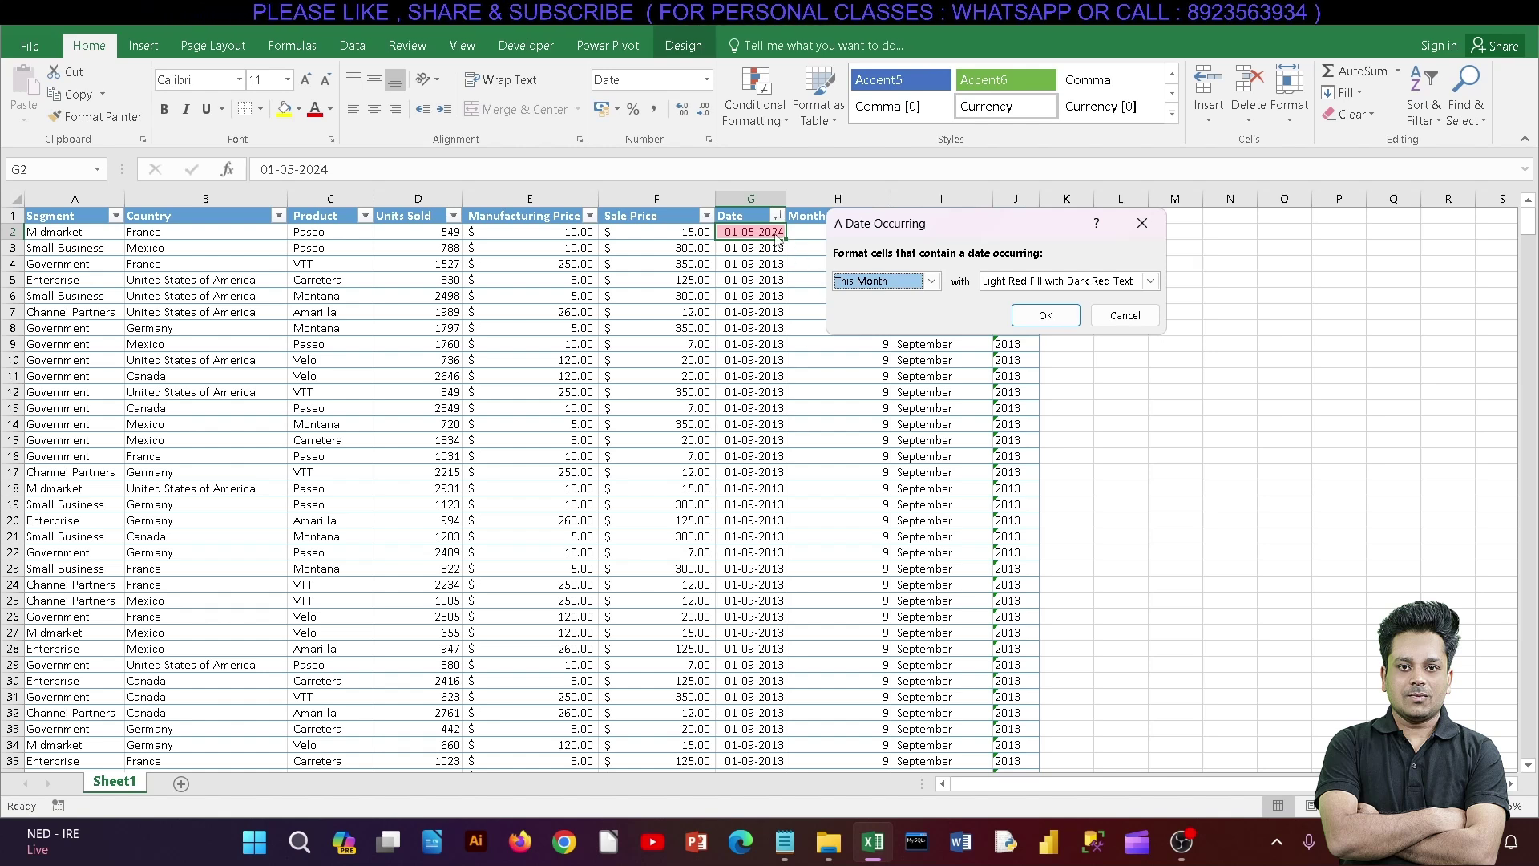
left_click(1150, 280)
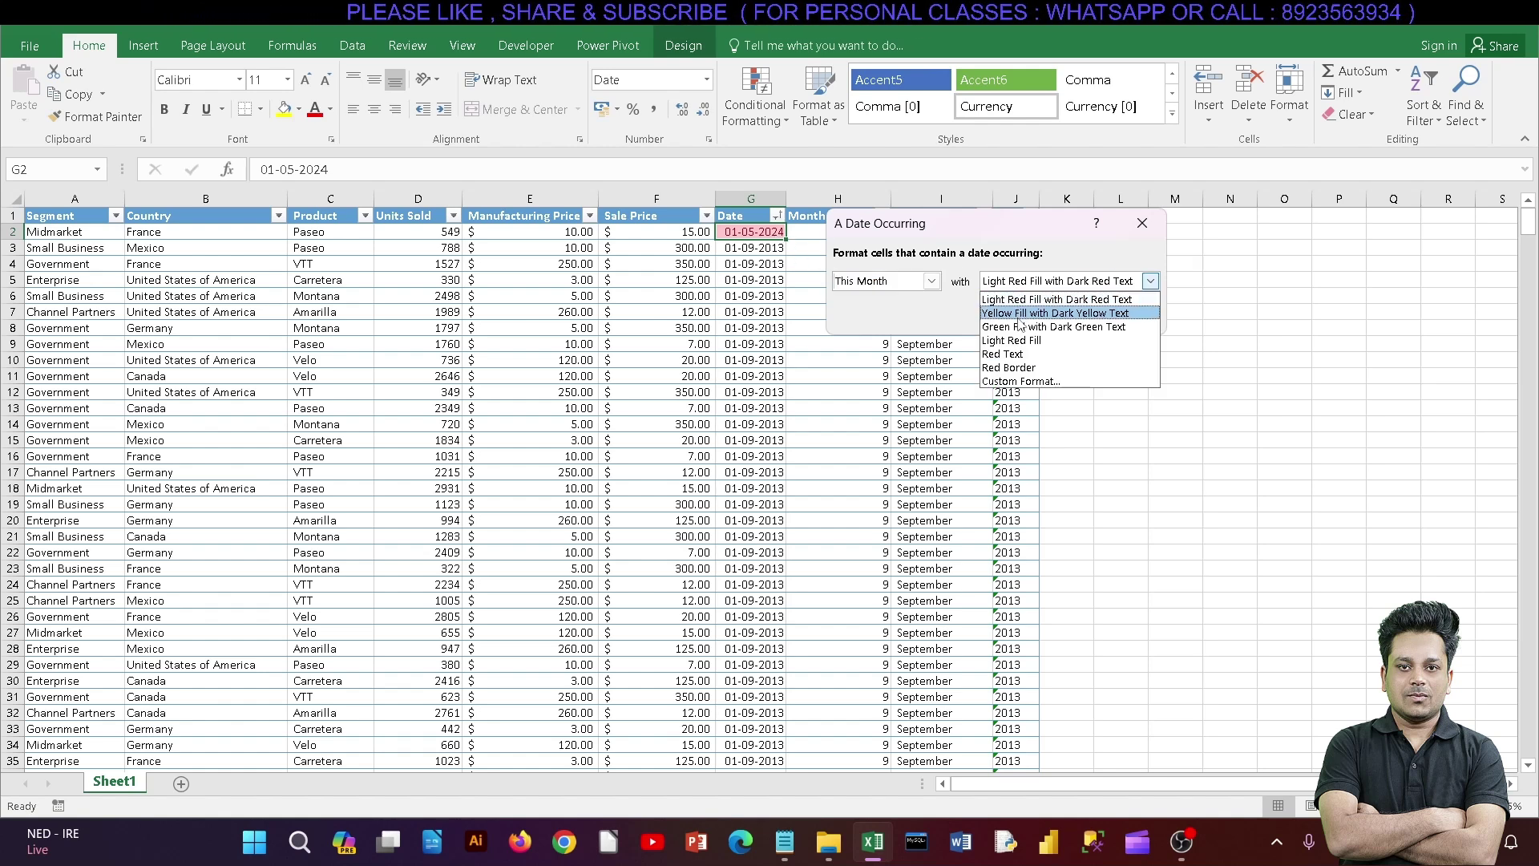
left_click(1019, 313)
left_click(1124, 315)
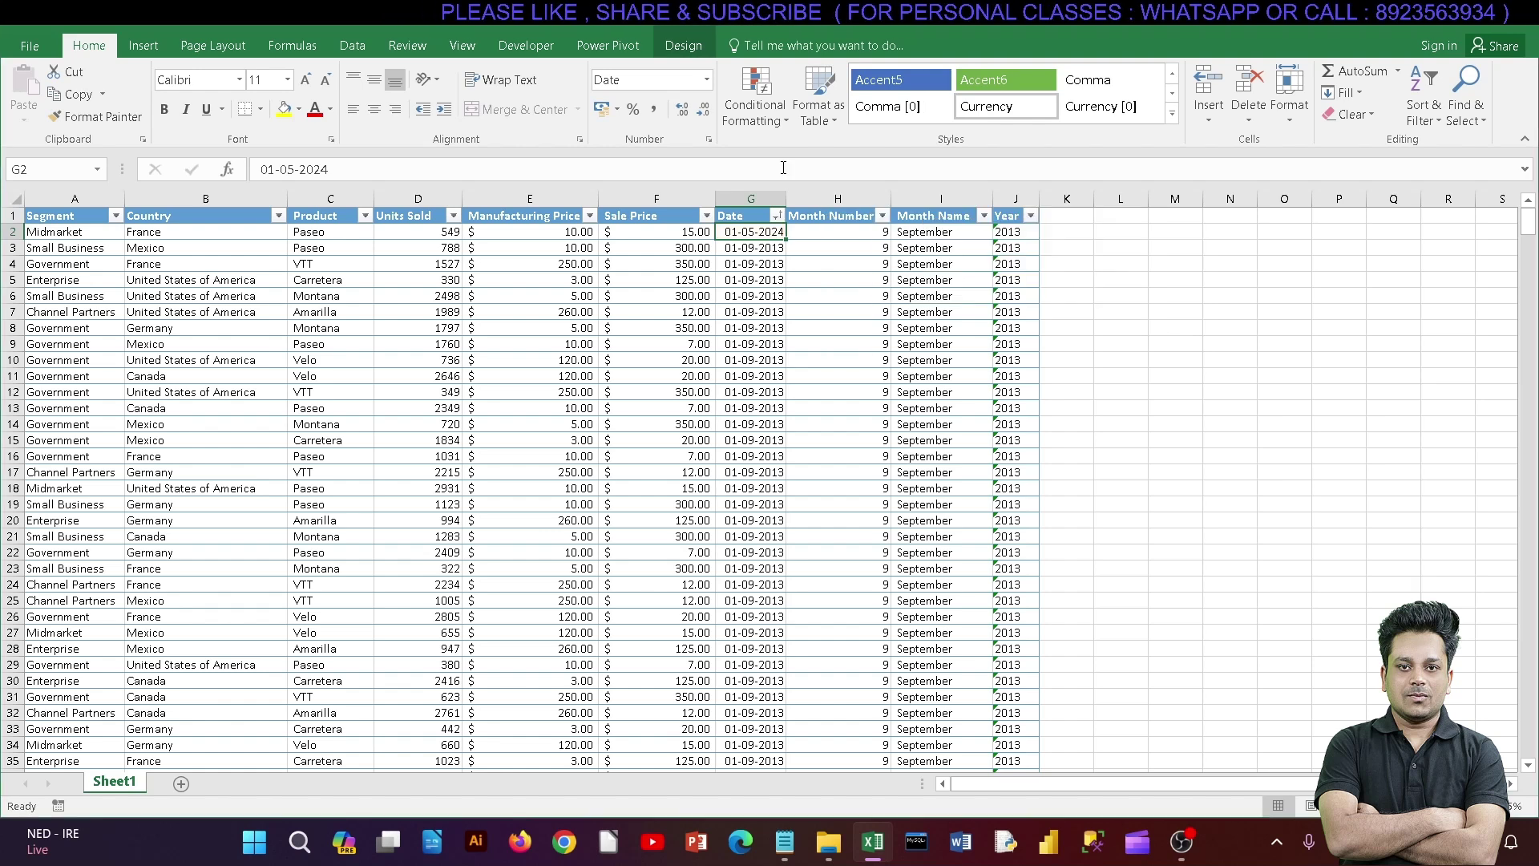
- Preview Duplicate Values on the dates, cancel it, and reselect the Date column
left_click(754, 104)
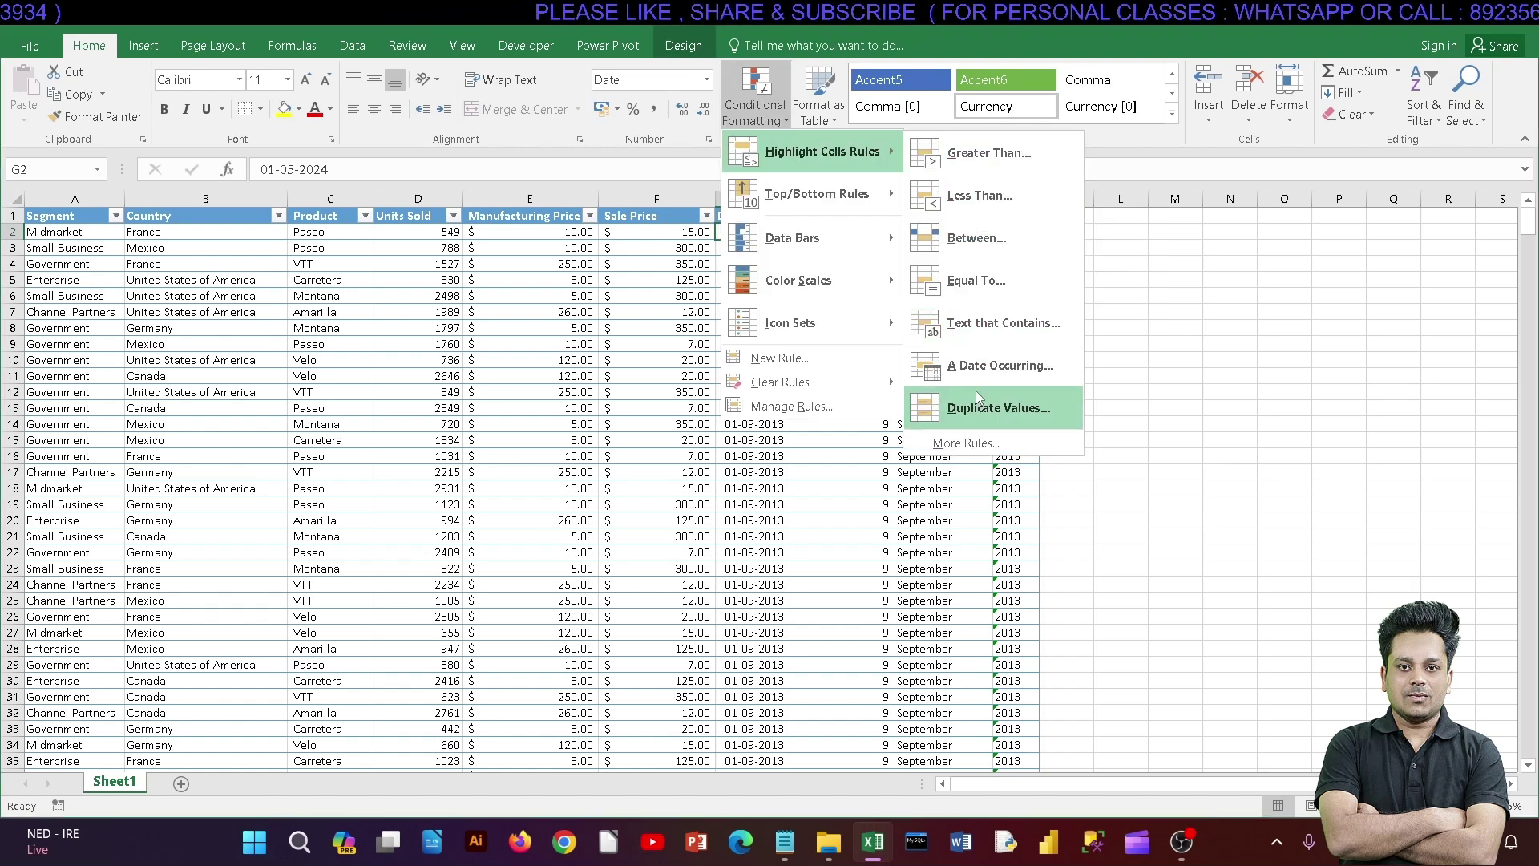
left_click(977, 407)
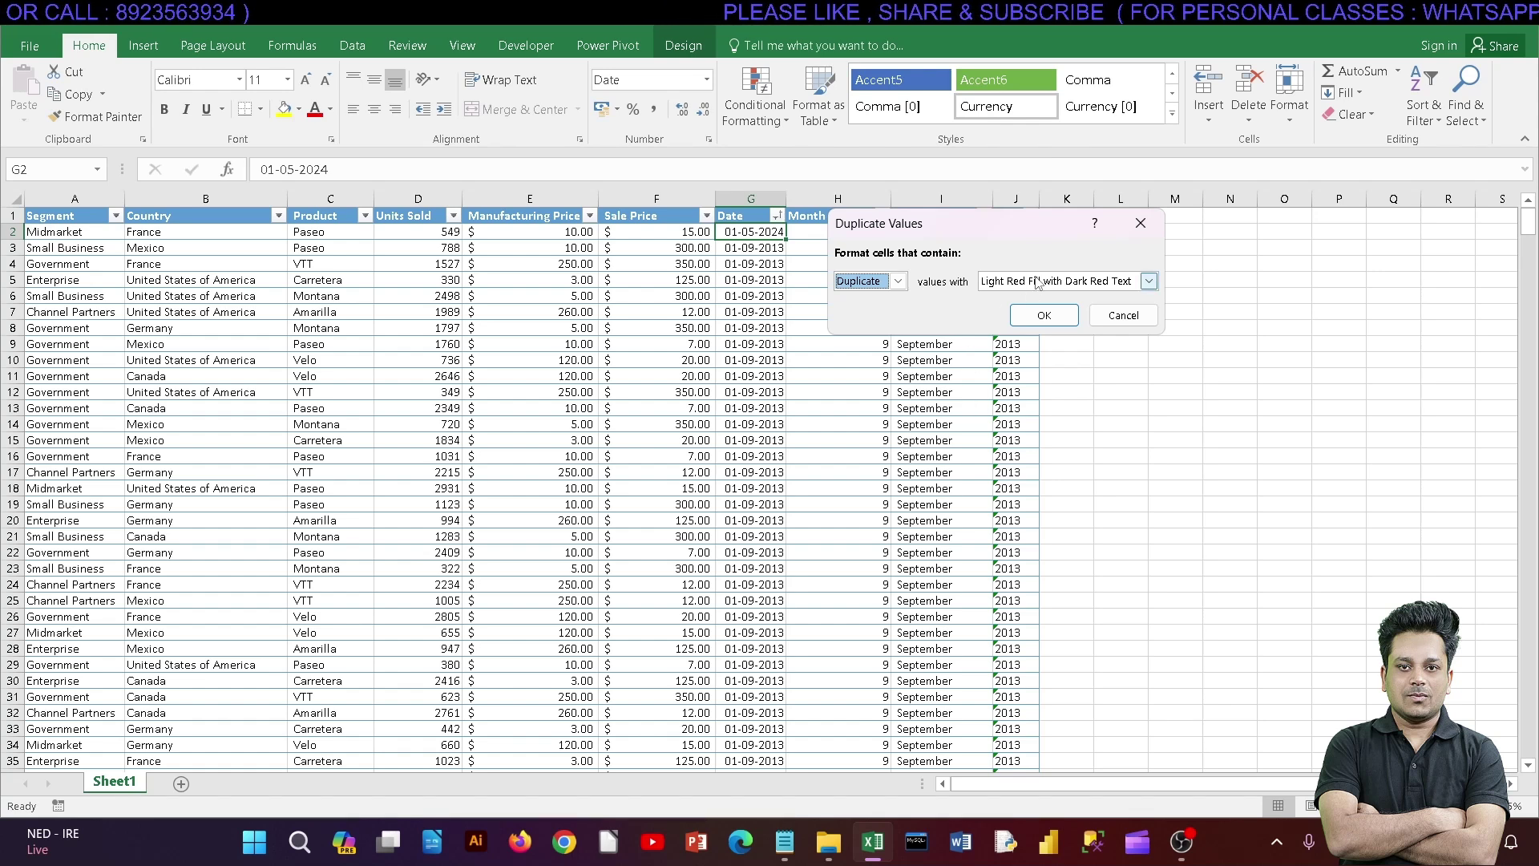
left_click(1123, 315)
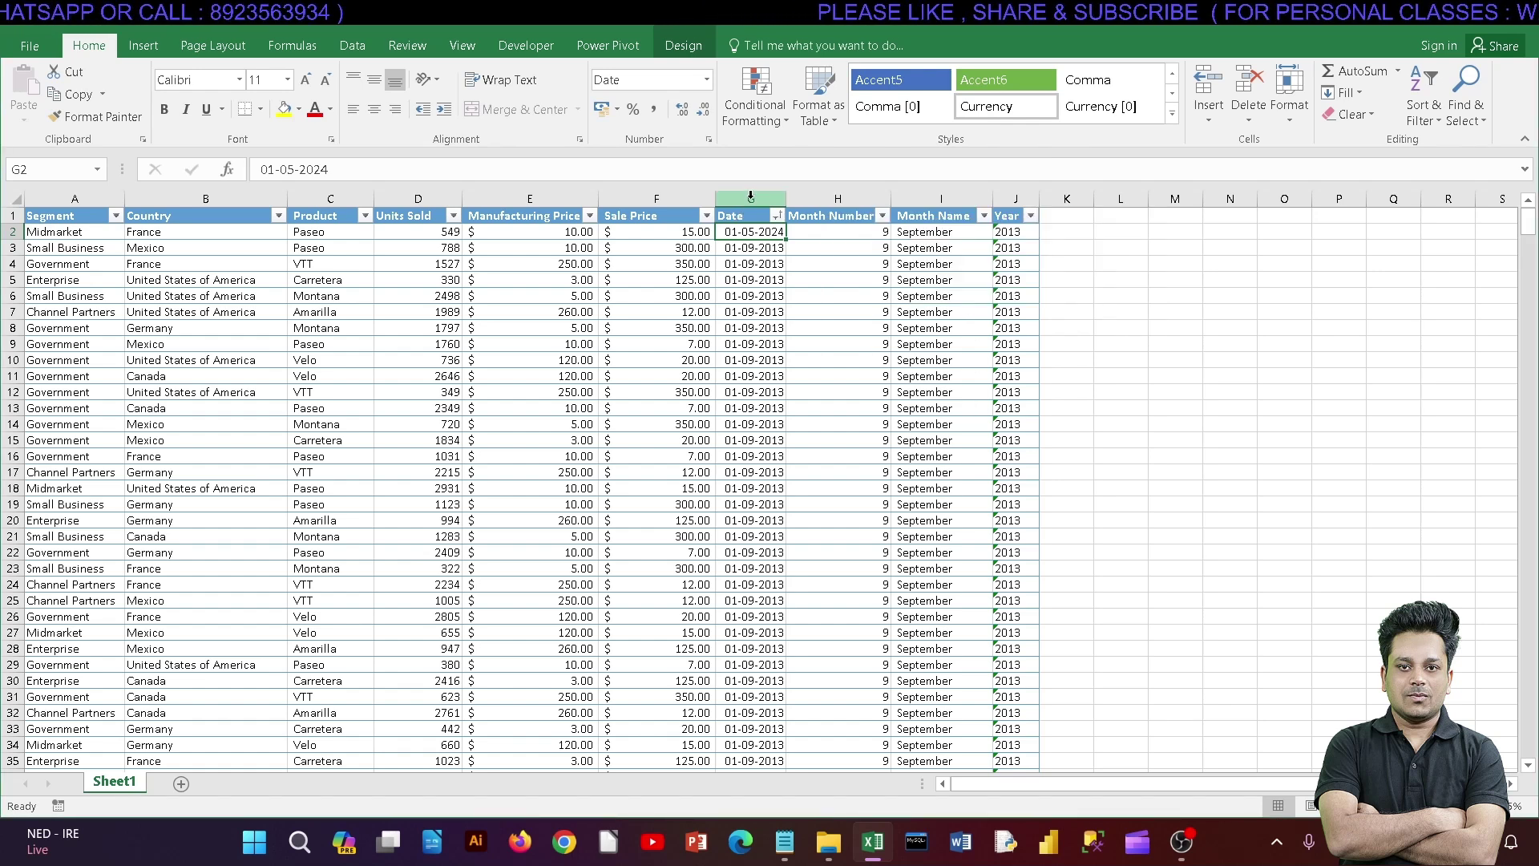
left_click(736, 211)
left_click(755, 113)
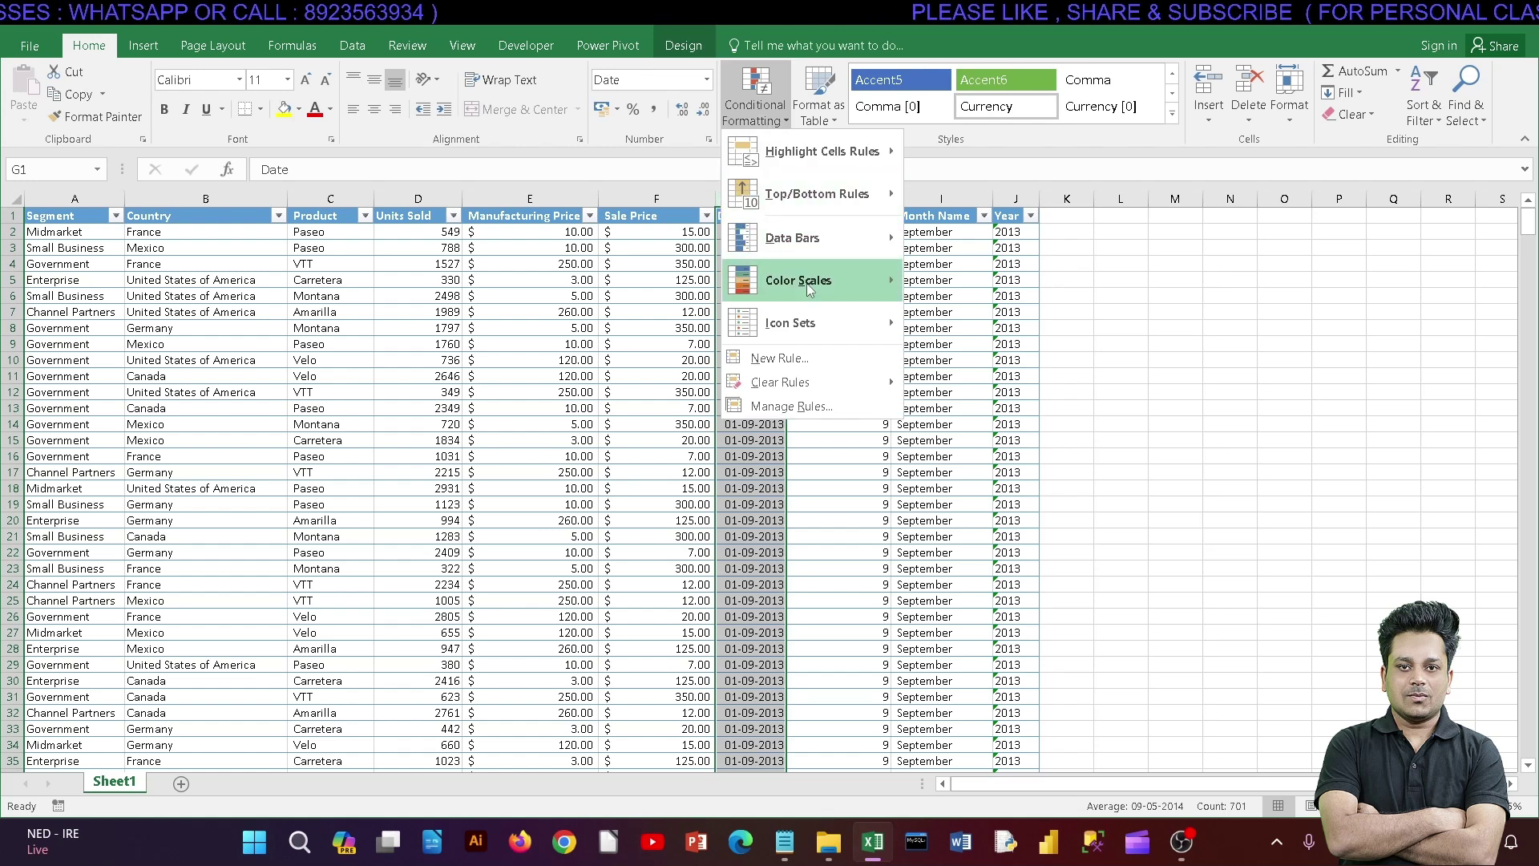
mouse_move(821, 152)
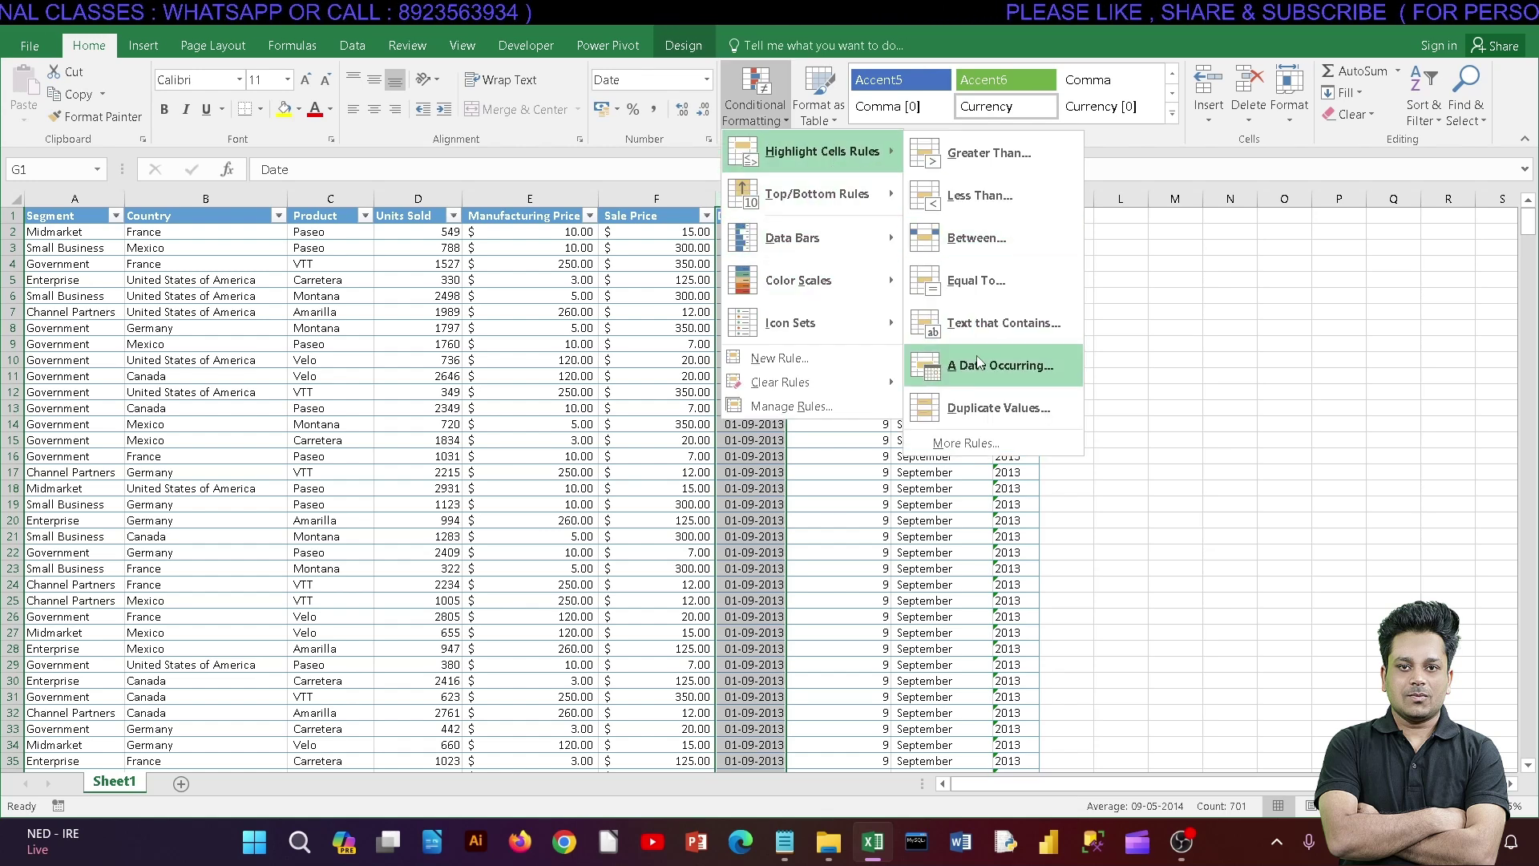
- Preview This Month date highlighting on the Date column, then cancel it
left_click(979, 365)
left_click(933, 283)
left_click(872, 413)
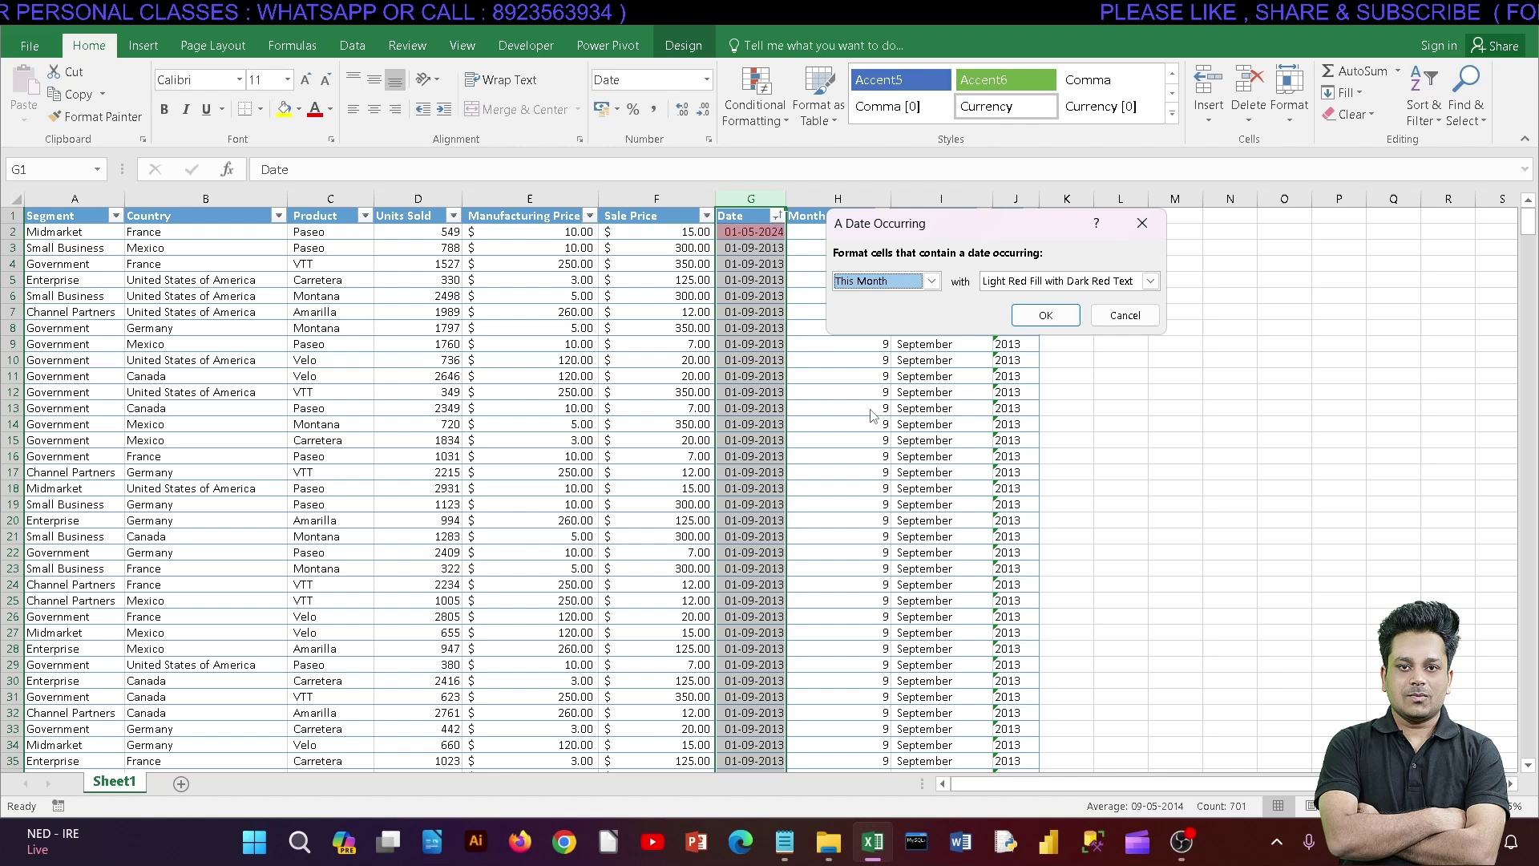
left_click(1125, 315)
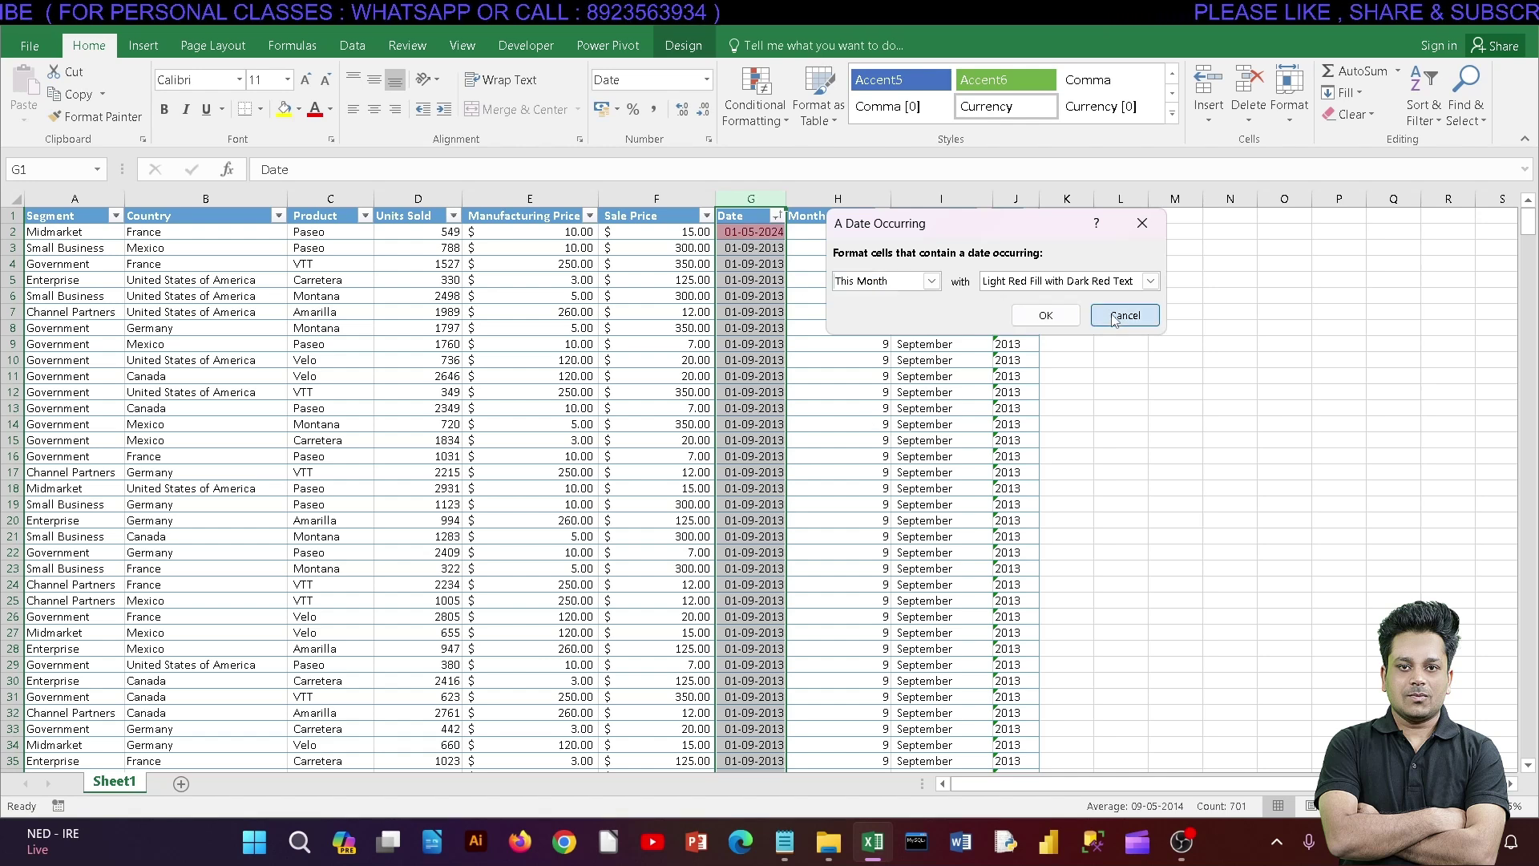
- Preview Duplicate Values highlighting on the dates, cancel it, and select the Product column
left_click(753, 104)
mouse_move(823, 151)
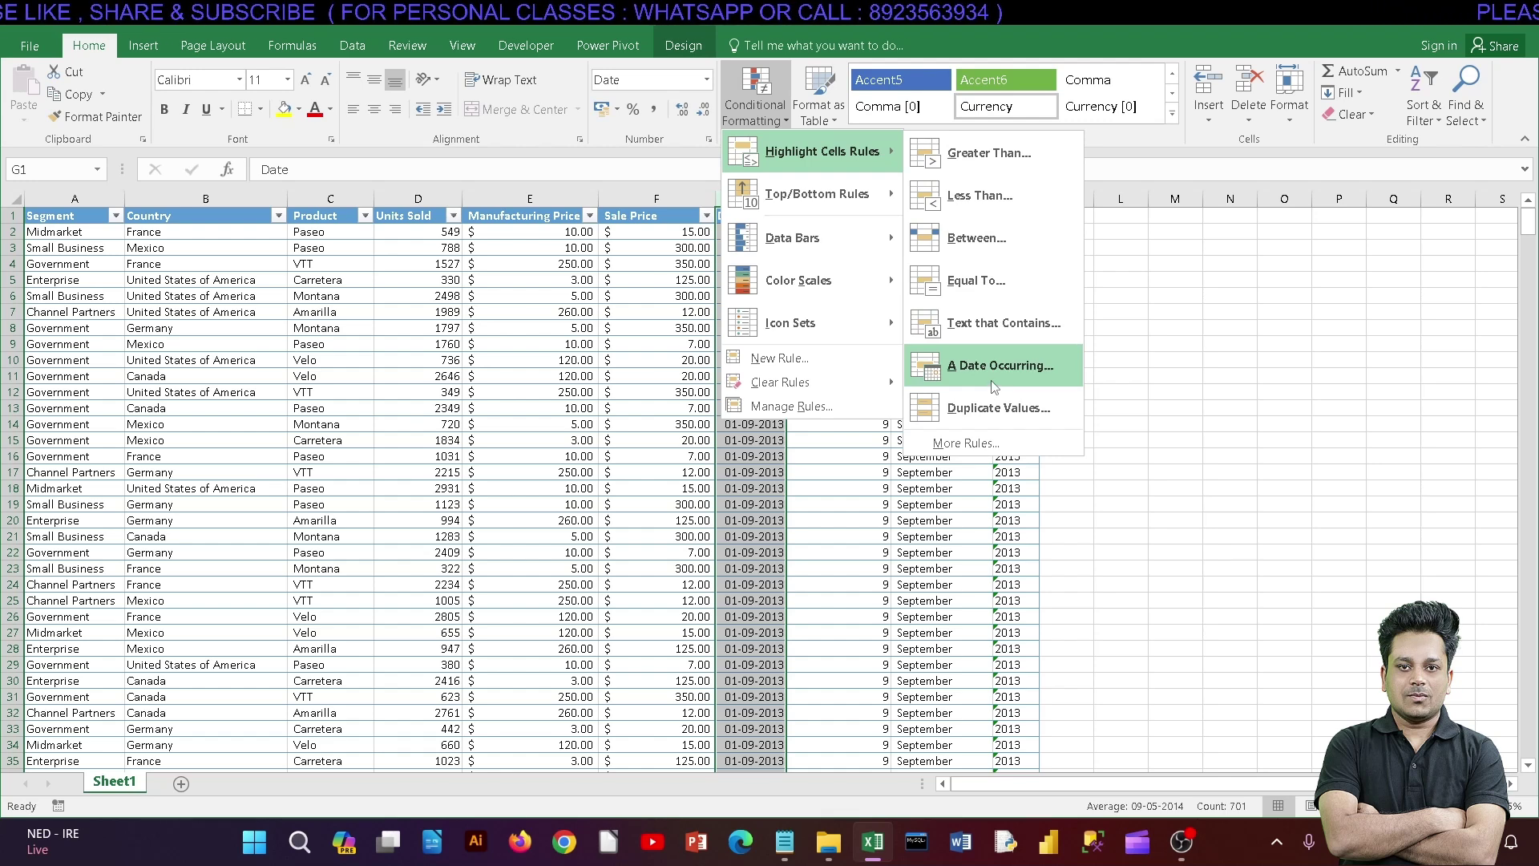
left_click(994, 407)
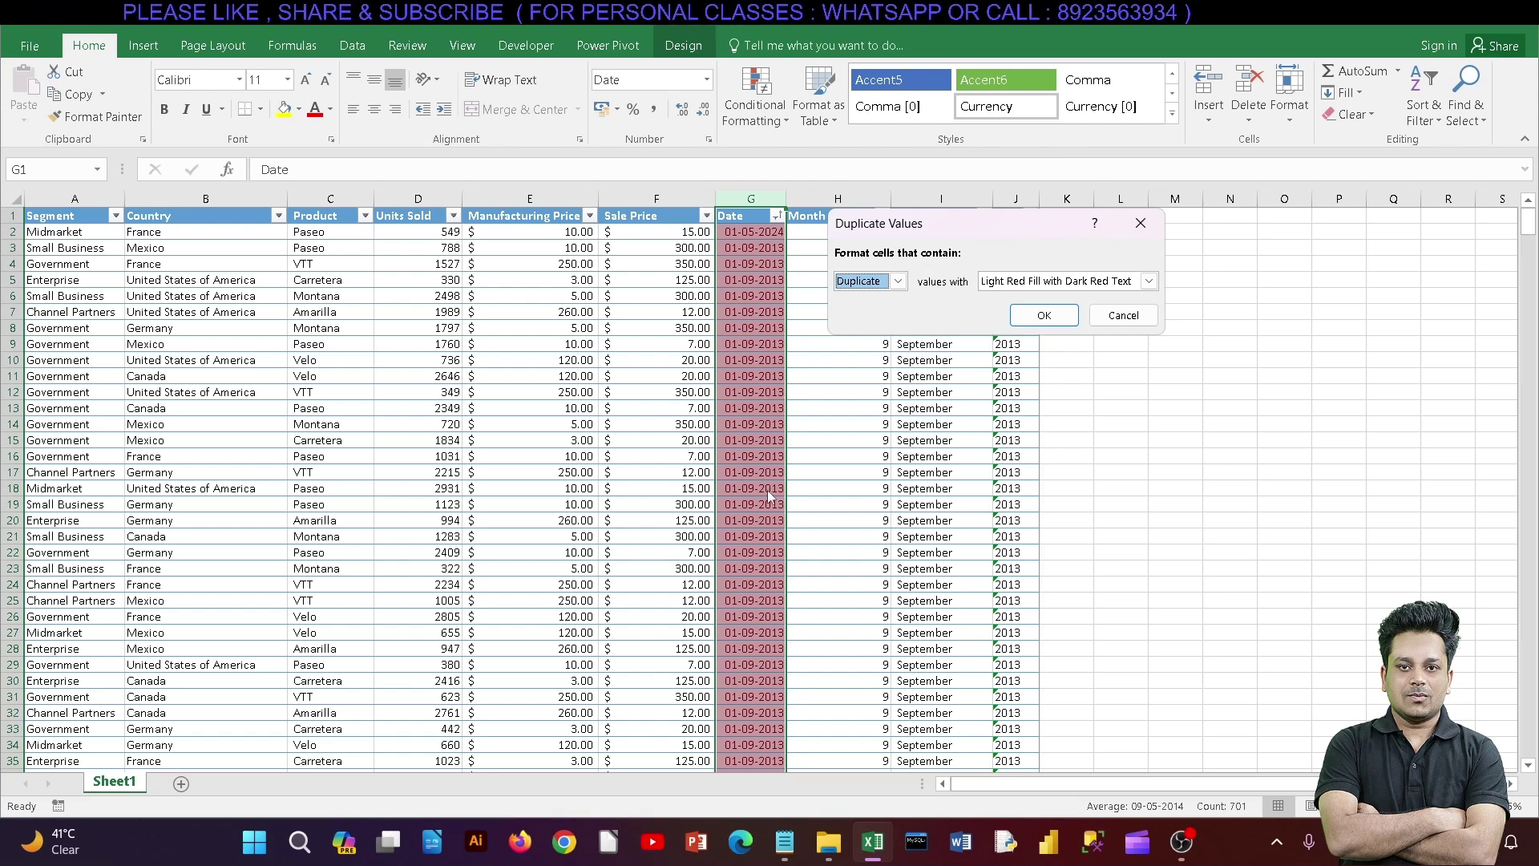
left_click(1123, 315)
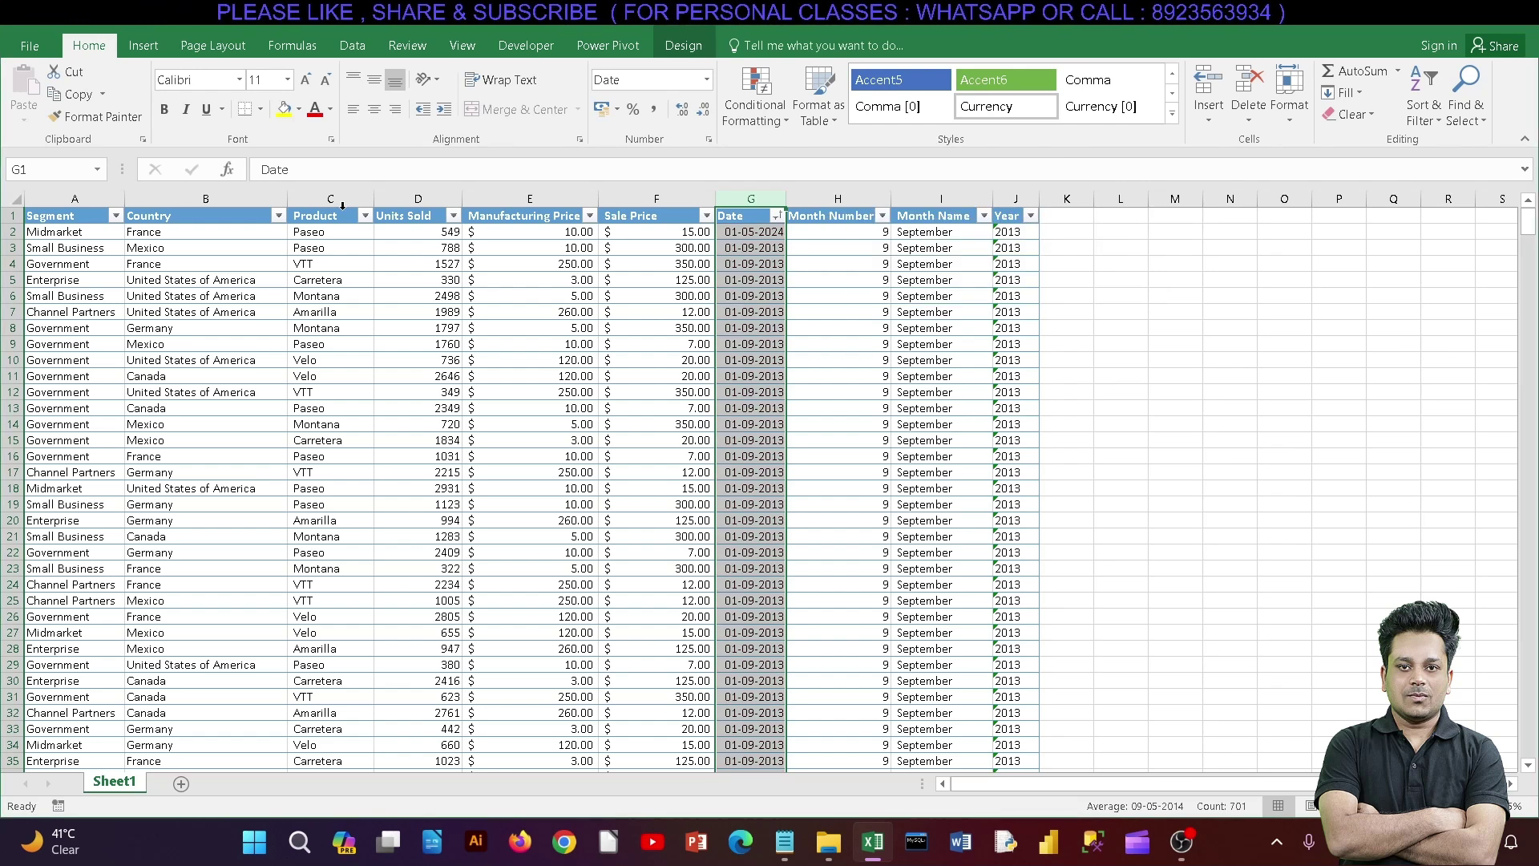
left_click(340, 200)
left_click_drag(754, 248, 755, 425)
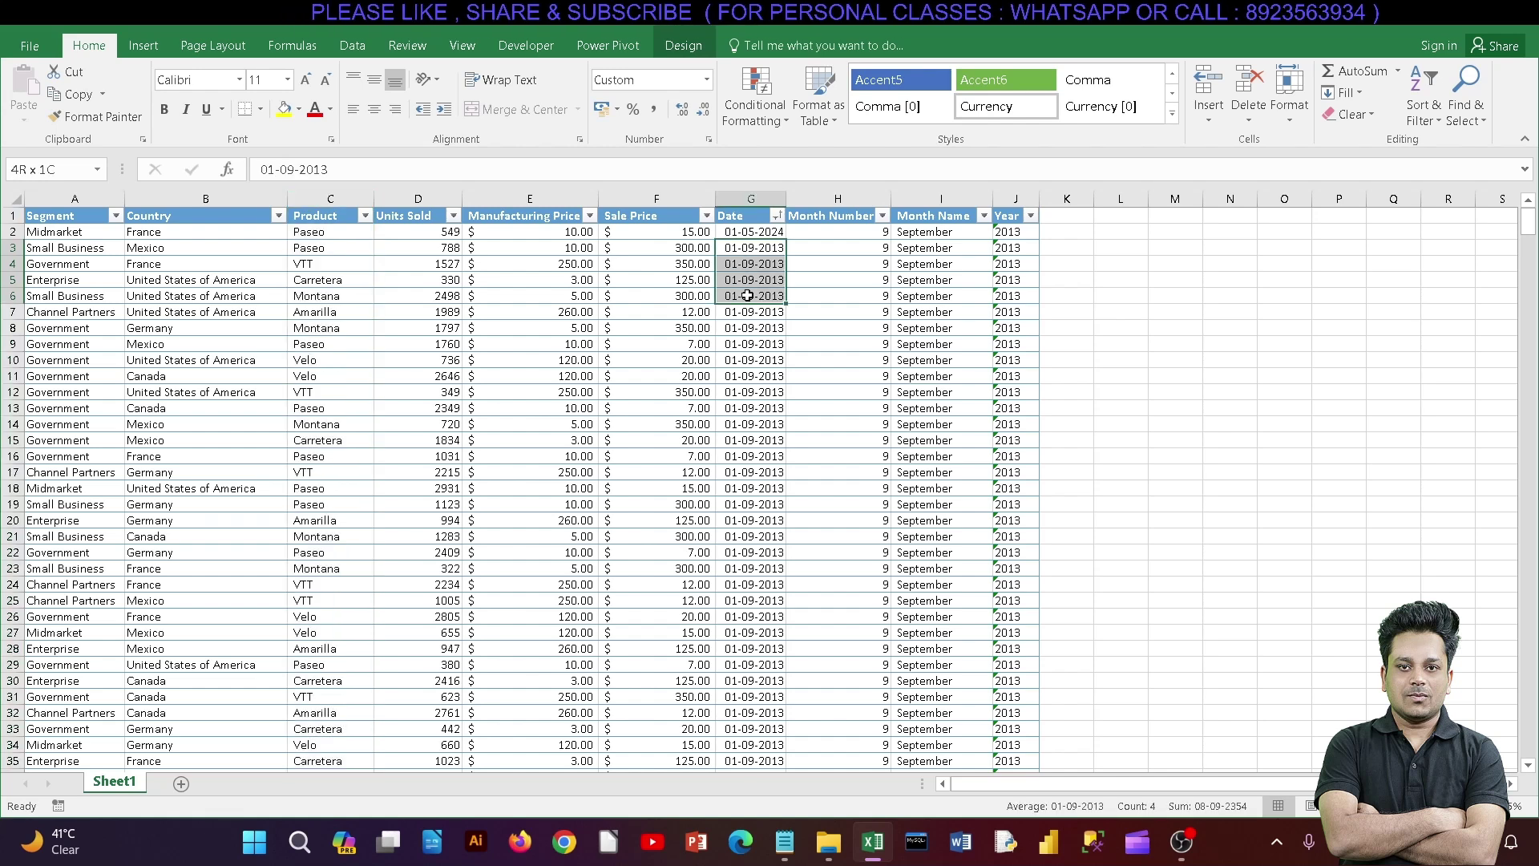
left_click(330, 198)
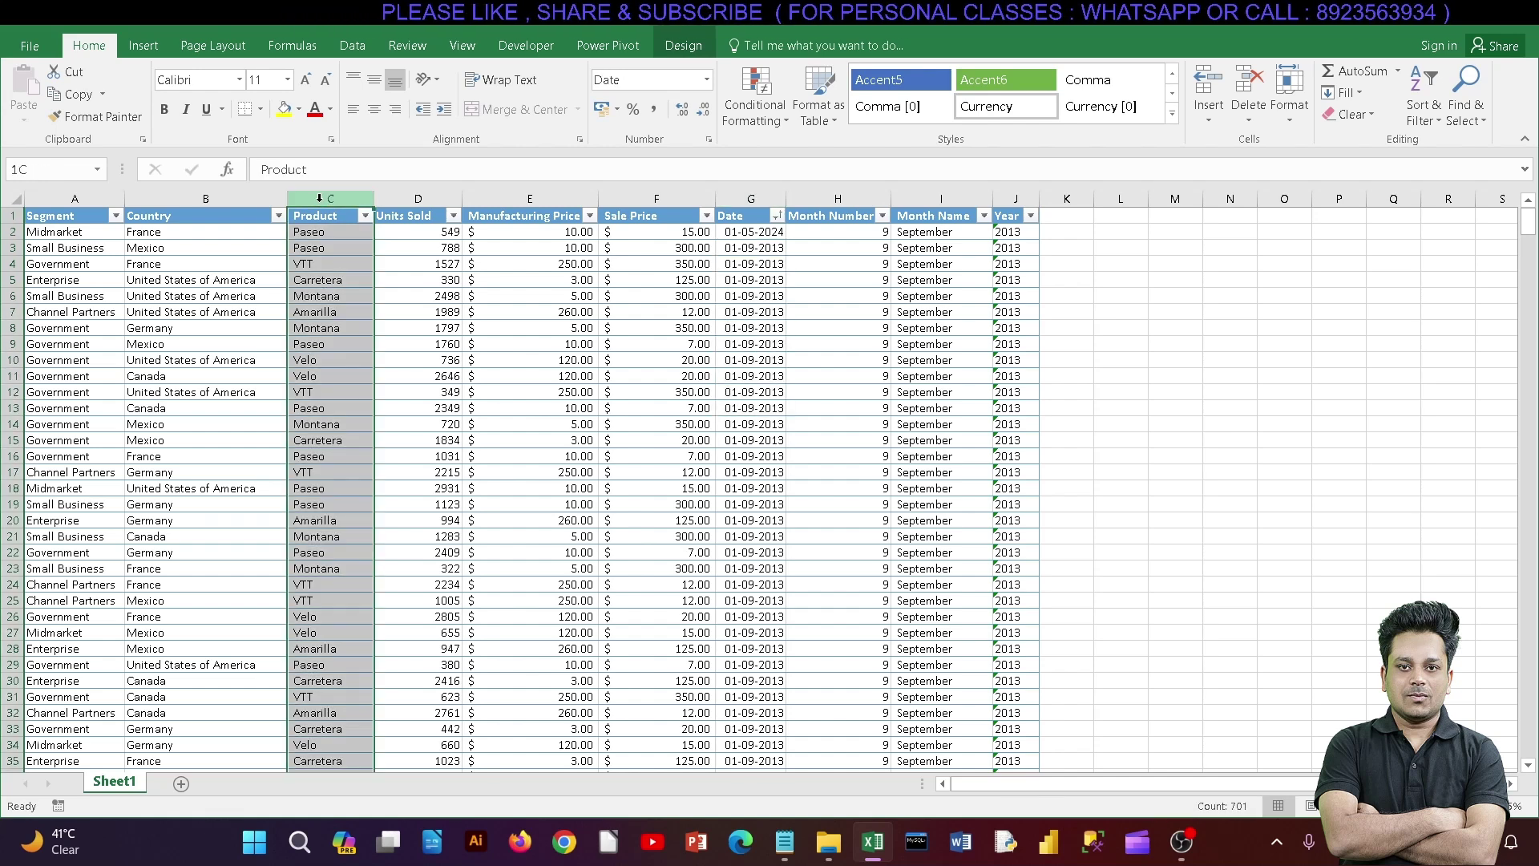
left_click(768, 110)
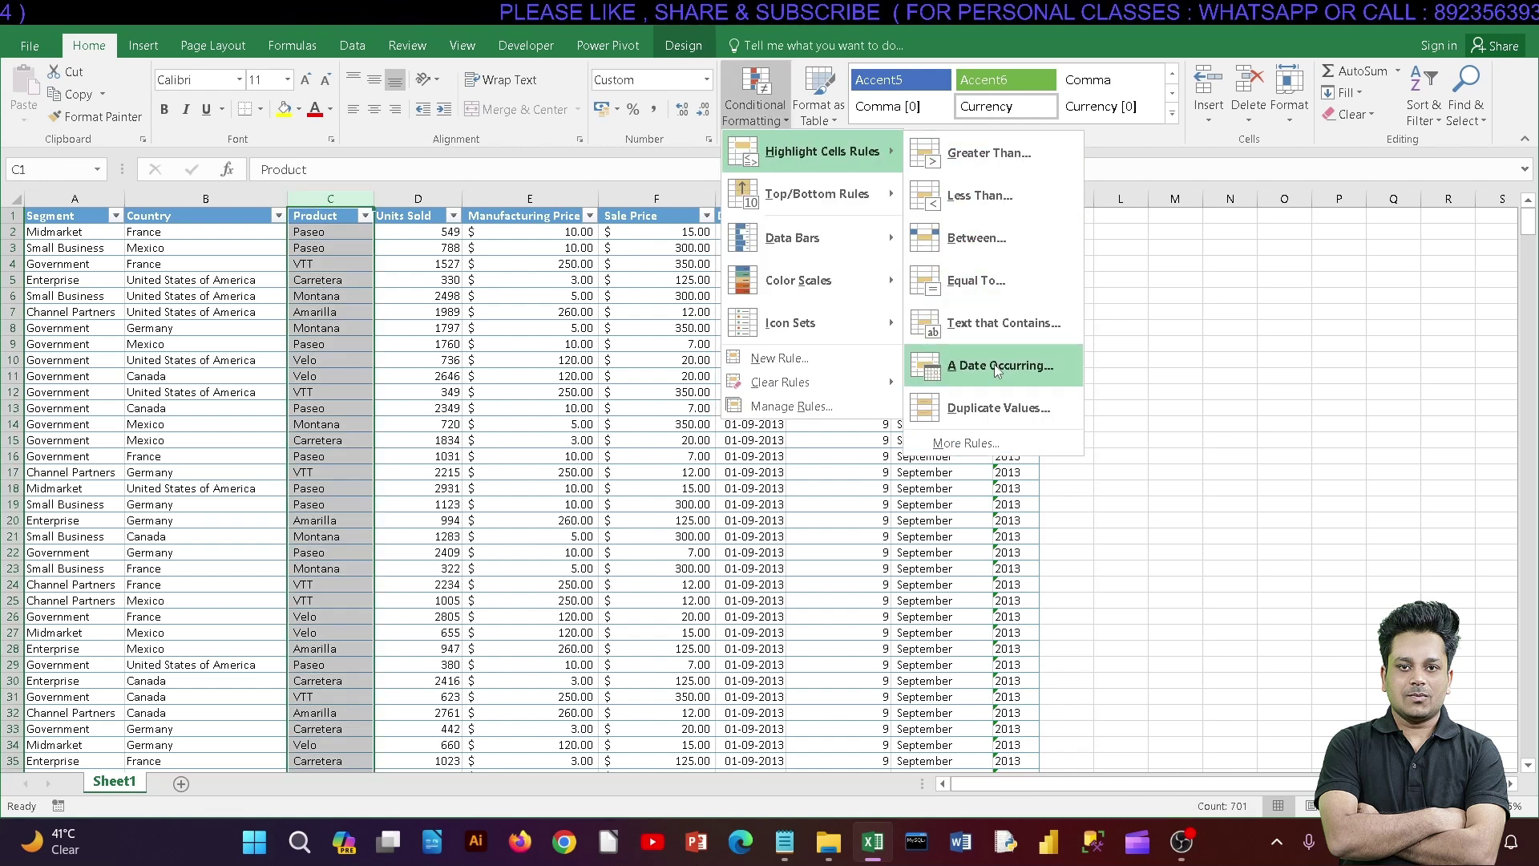
left_click(993, 409)
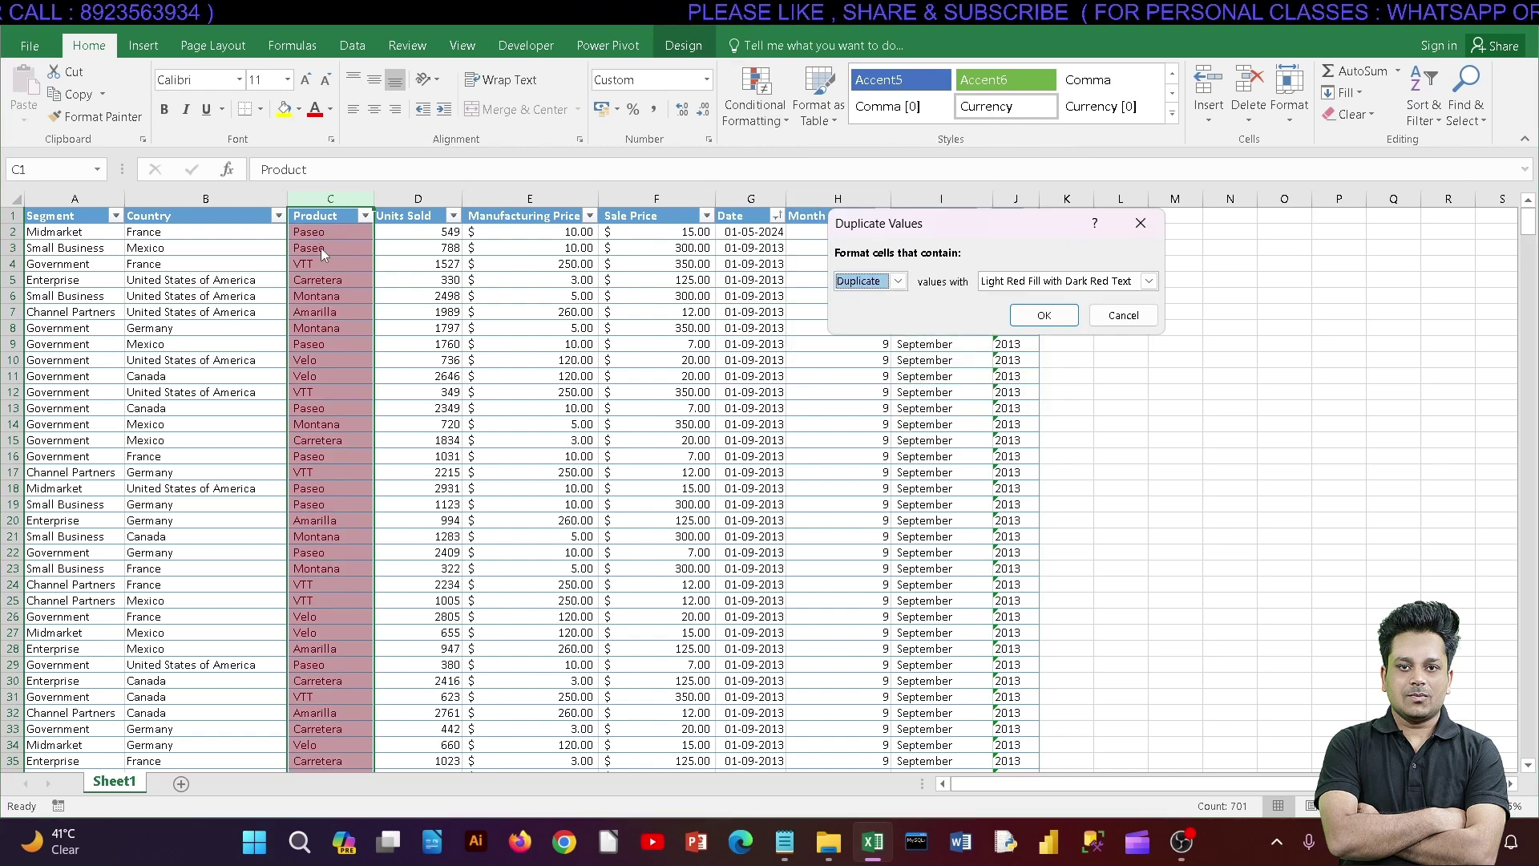
left_click(898, 280)
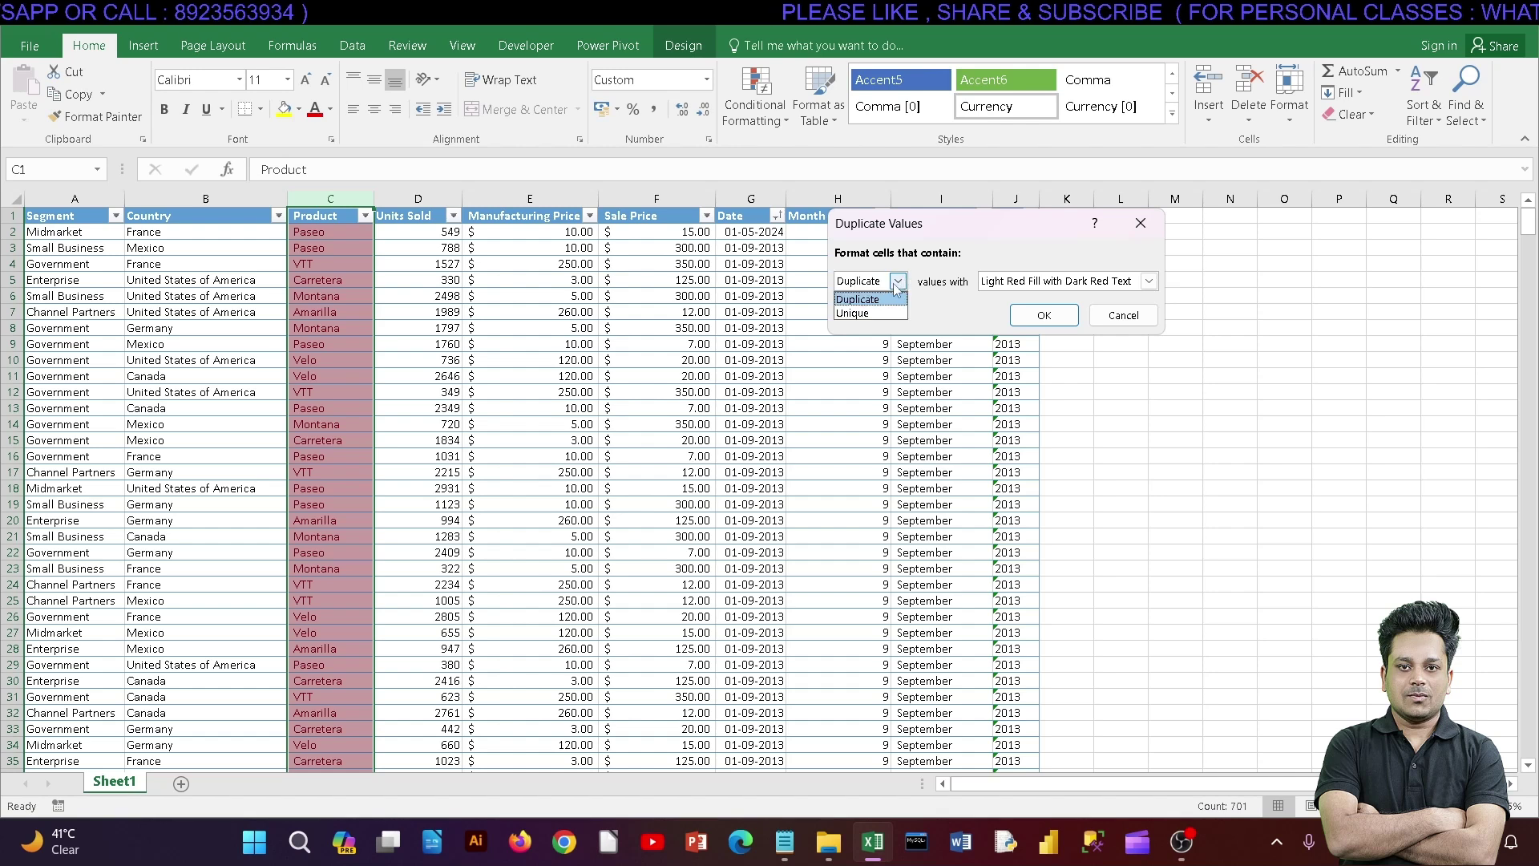
left_click(873, 308)
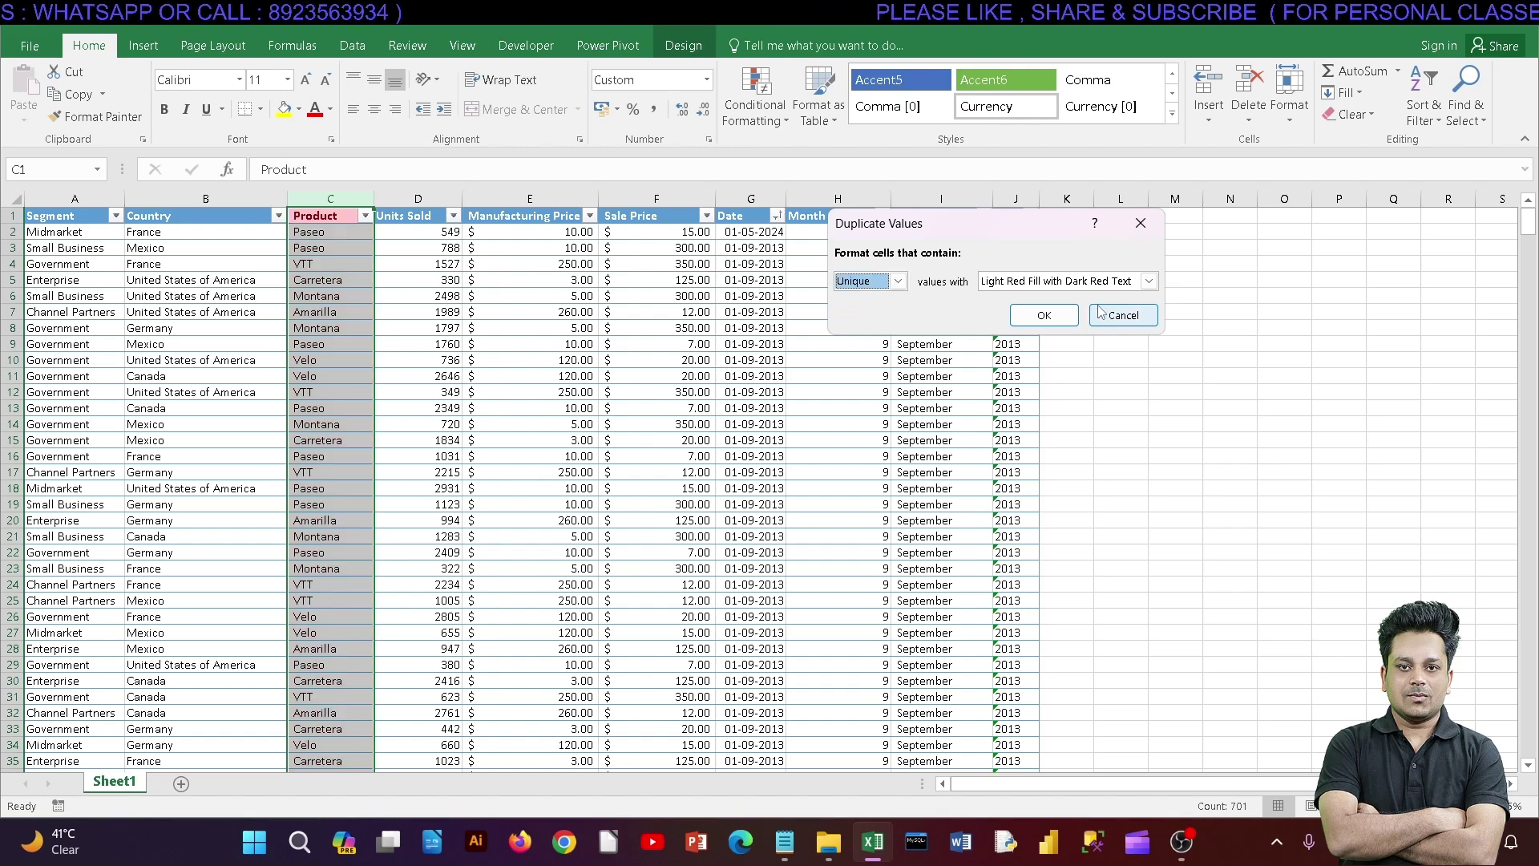
left_click(1123, 315)
- Change the first product in cell C2 from Paseo to Apple
left_click(329, 230)
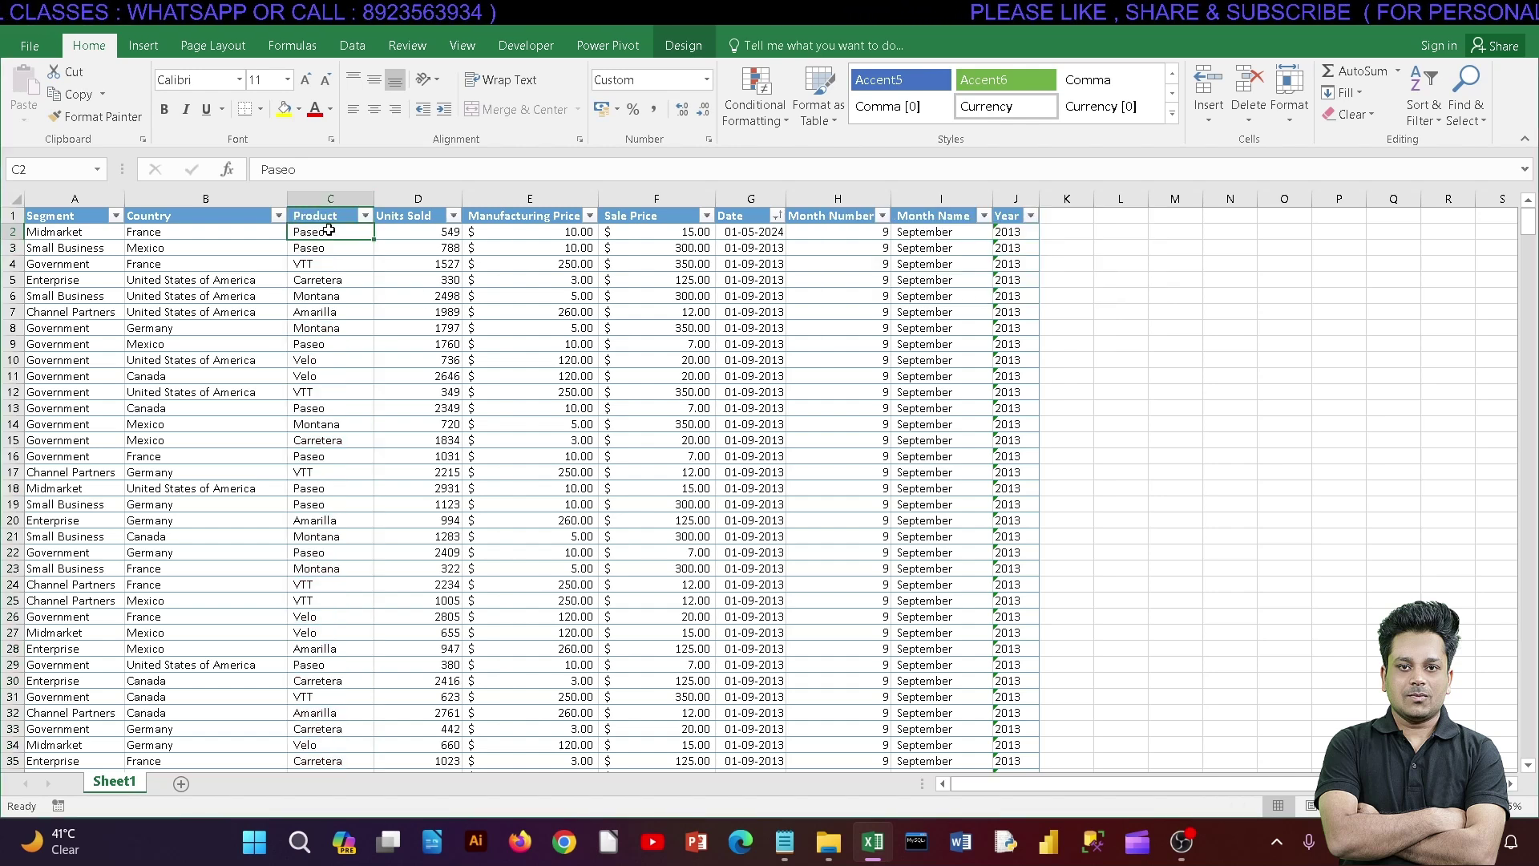
type("Ap")
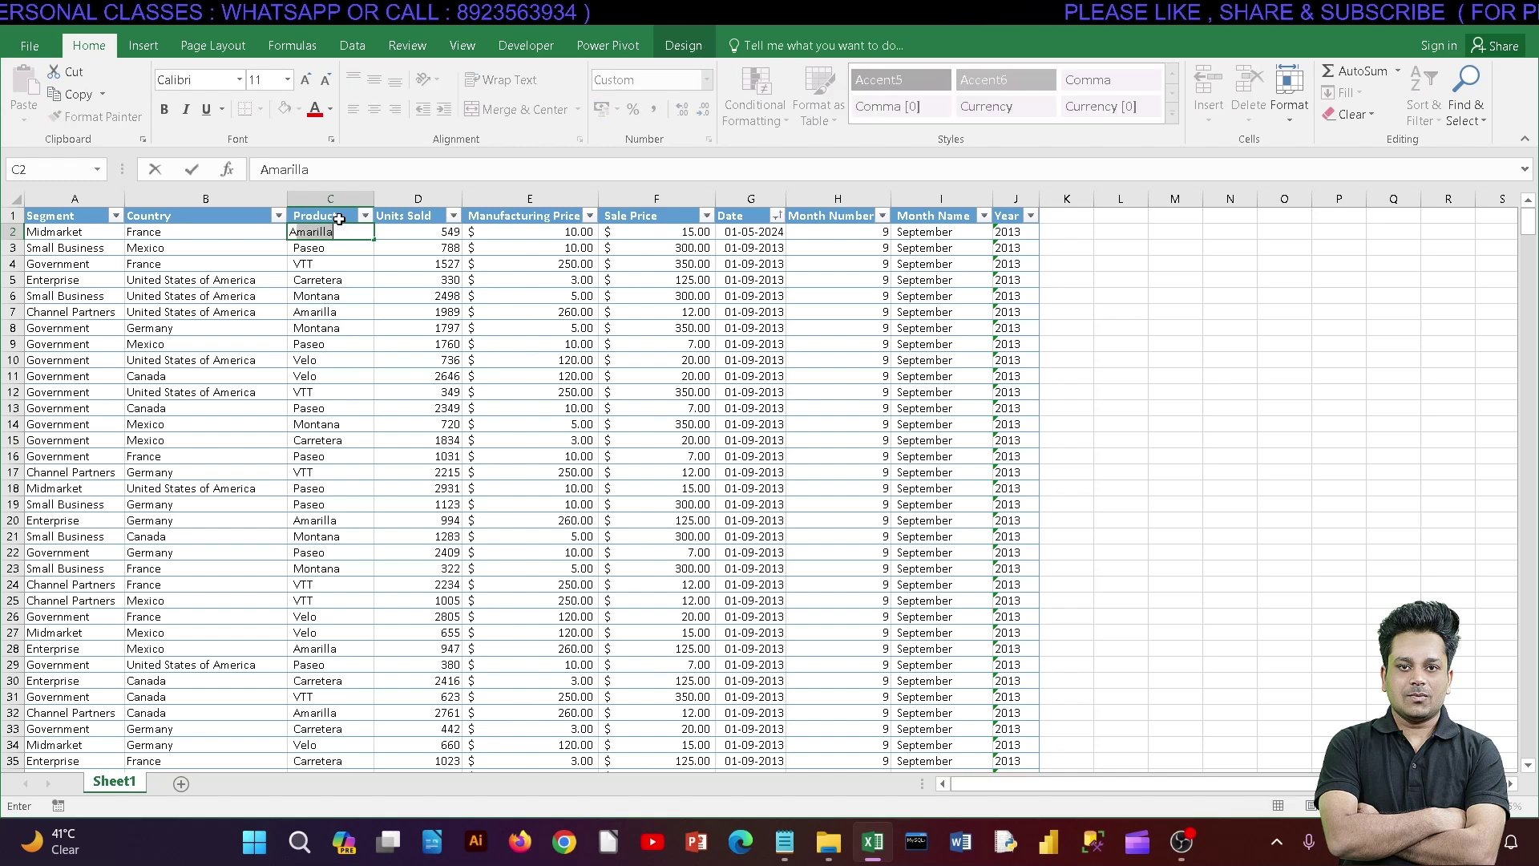
type("ple")
left_click(359, 296)
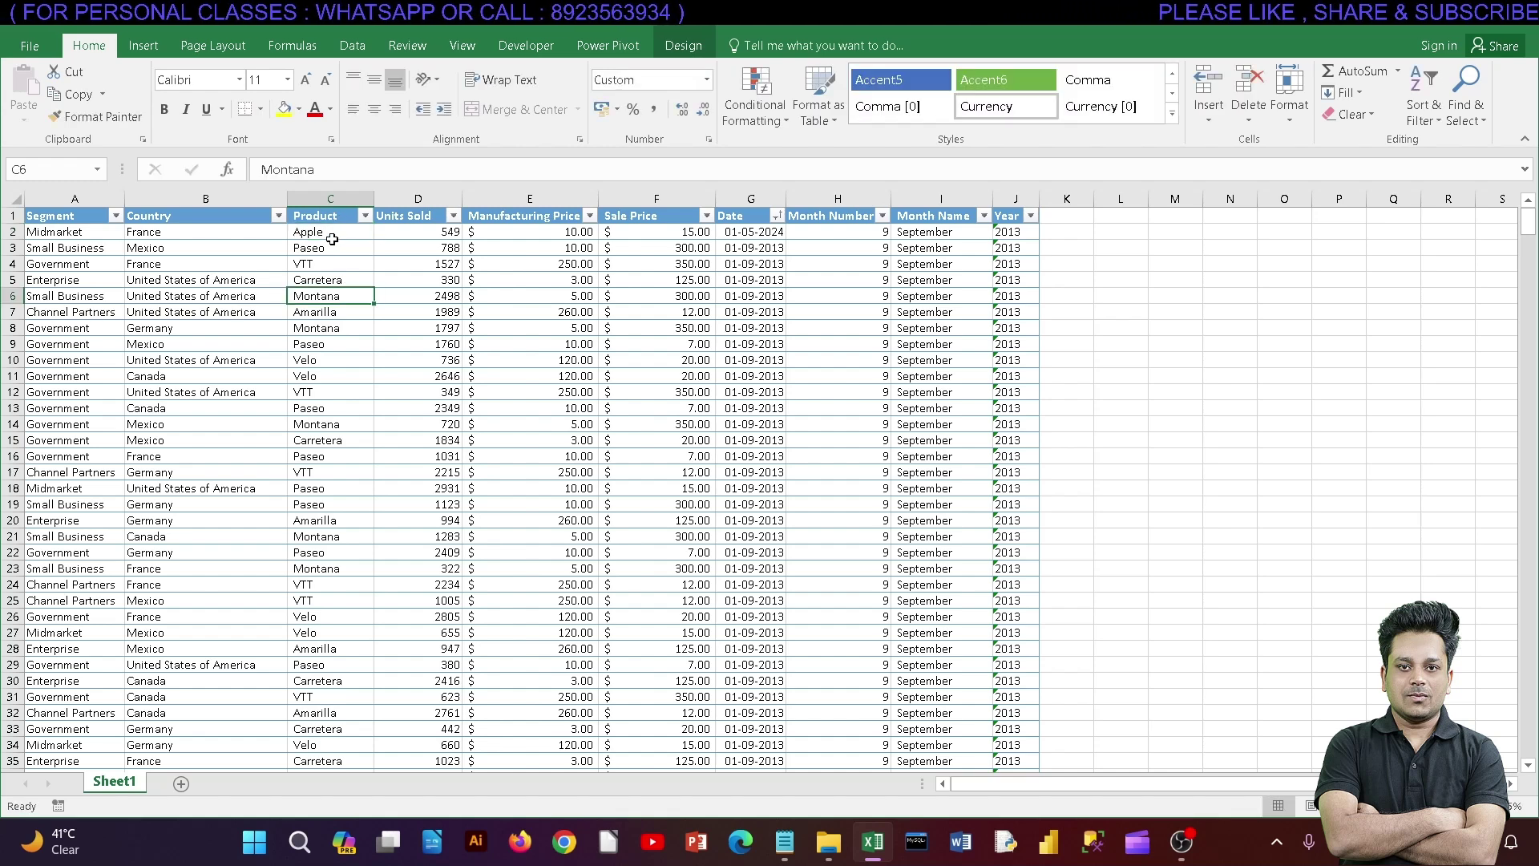
- Preview Duplicate Values on the Product column as Unique, then Duplicate, and cancel
left_click(332, 239)
left_click(330, 198)
left_click(769, 120)
mouse_move(822, 150)
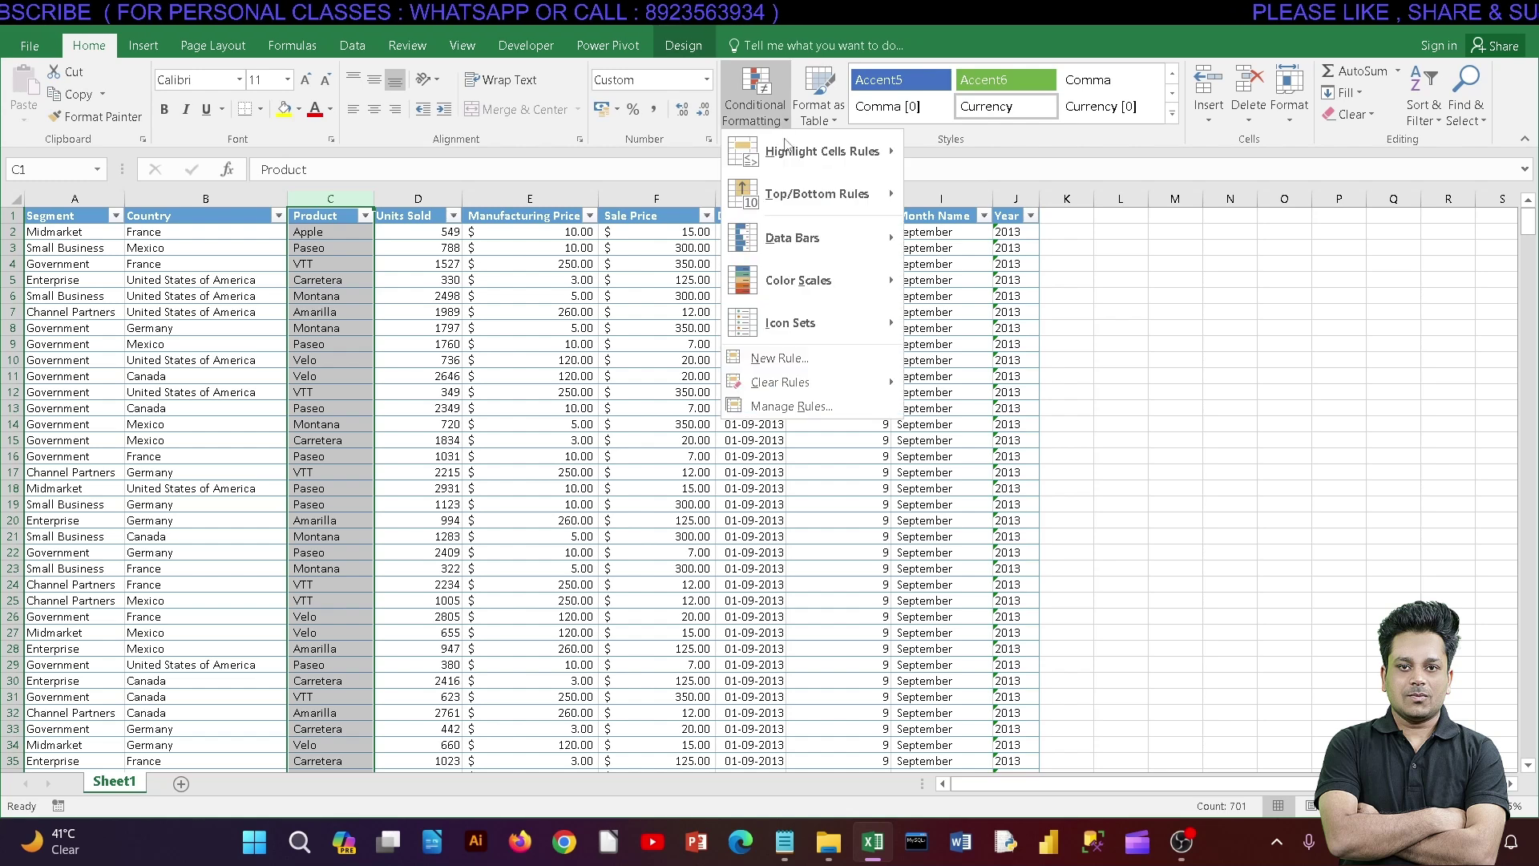
left_click(990, 408)
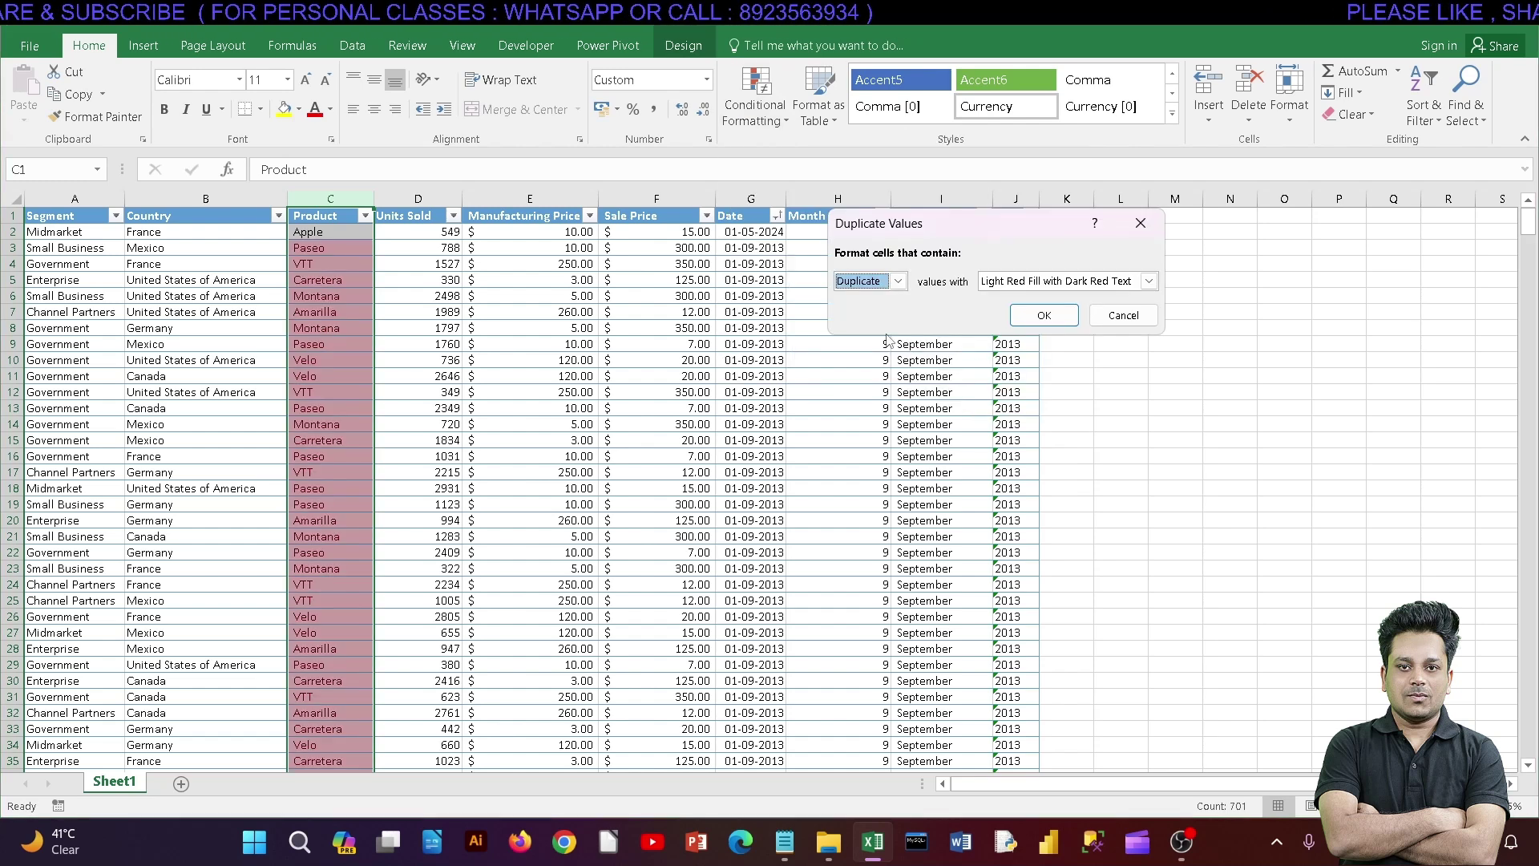
left_click(898, 281)
left_click(877, 314)
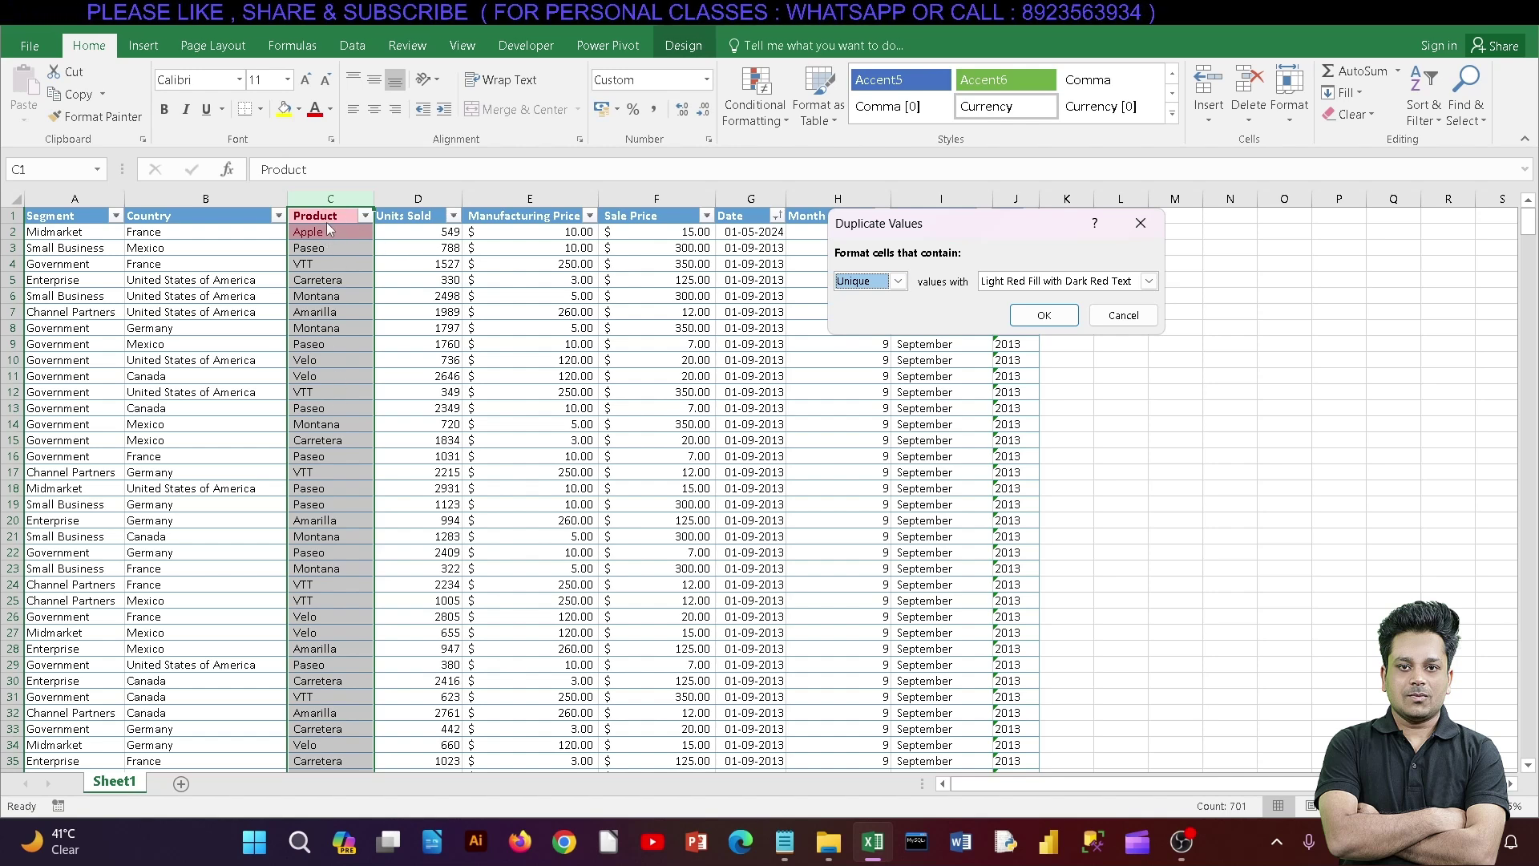
left_click(897, 281)
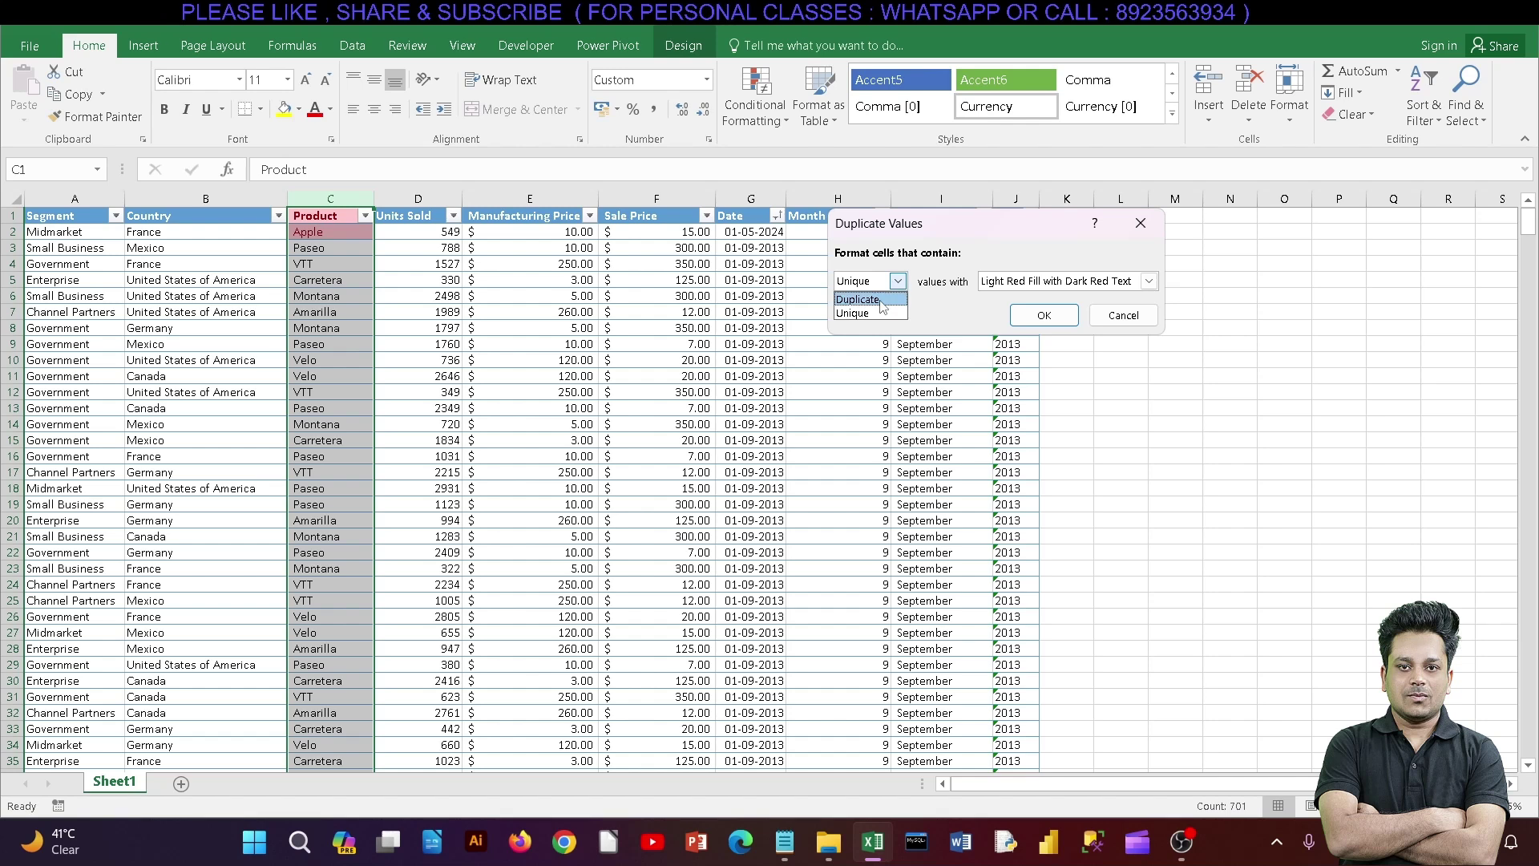
left_click(861, 296)
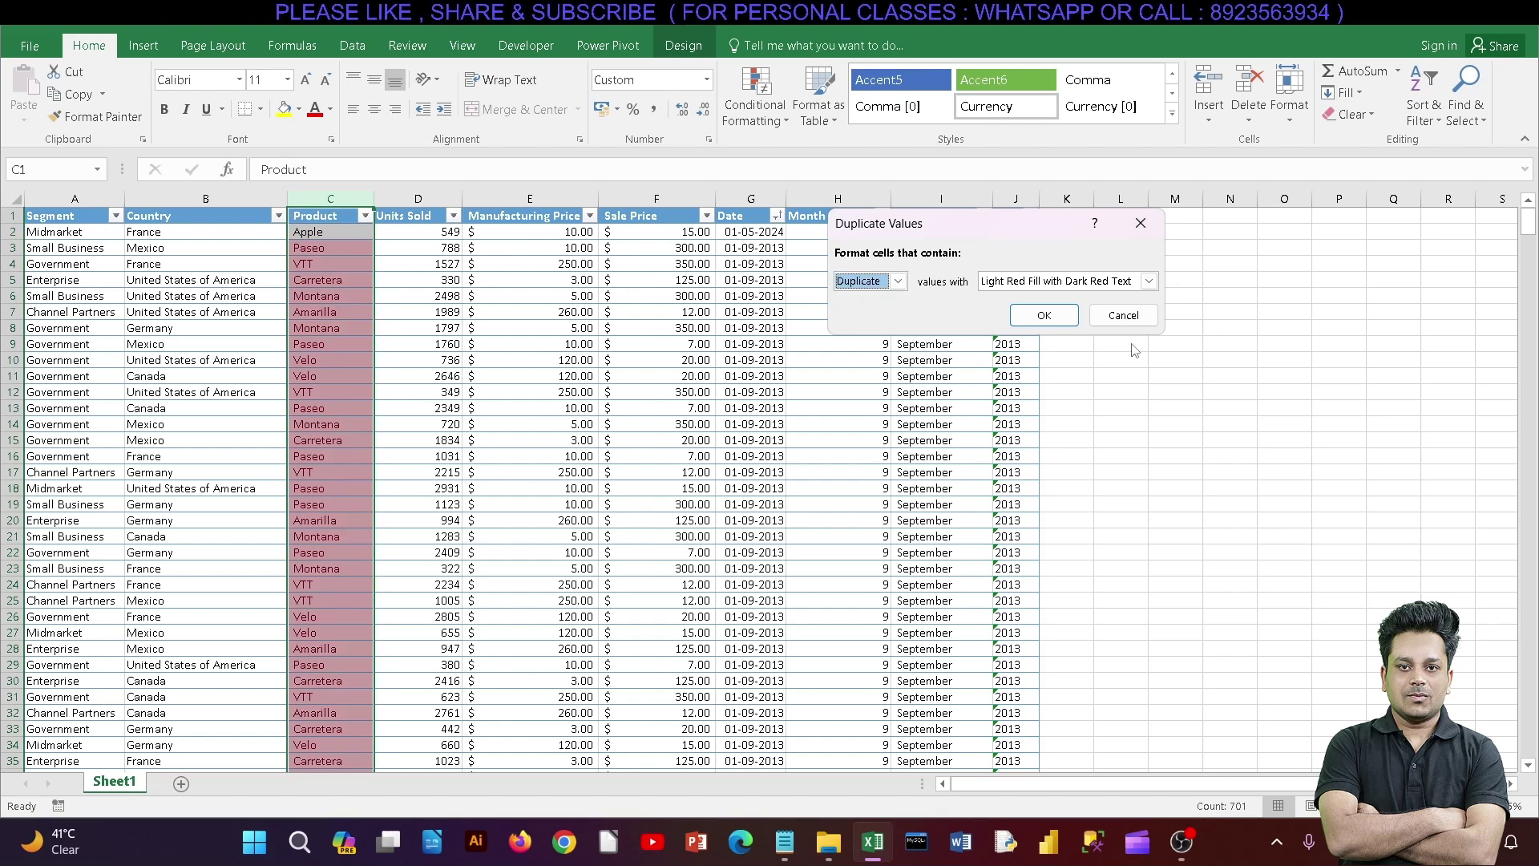
left_click(1123, 315)
left_click(758, 112)
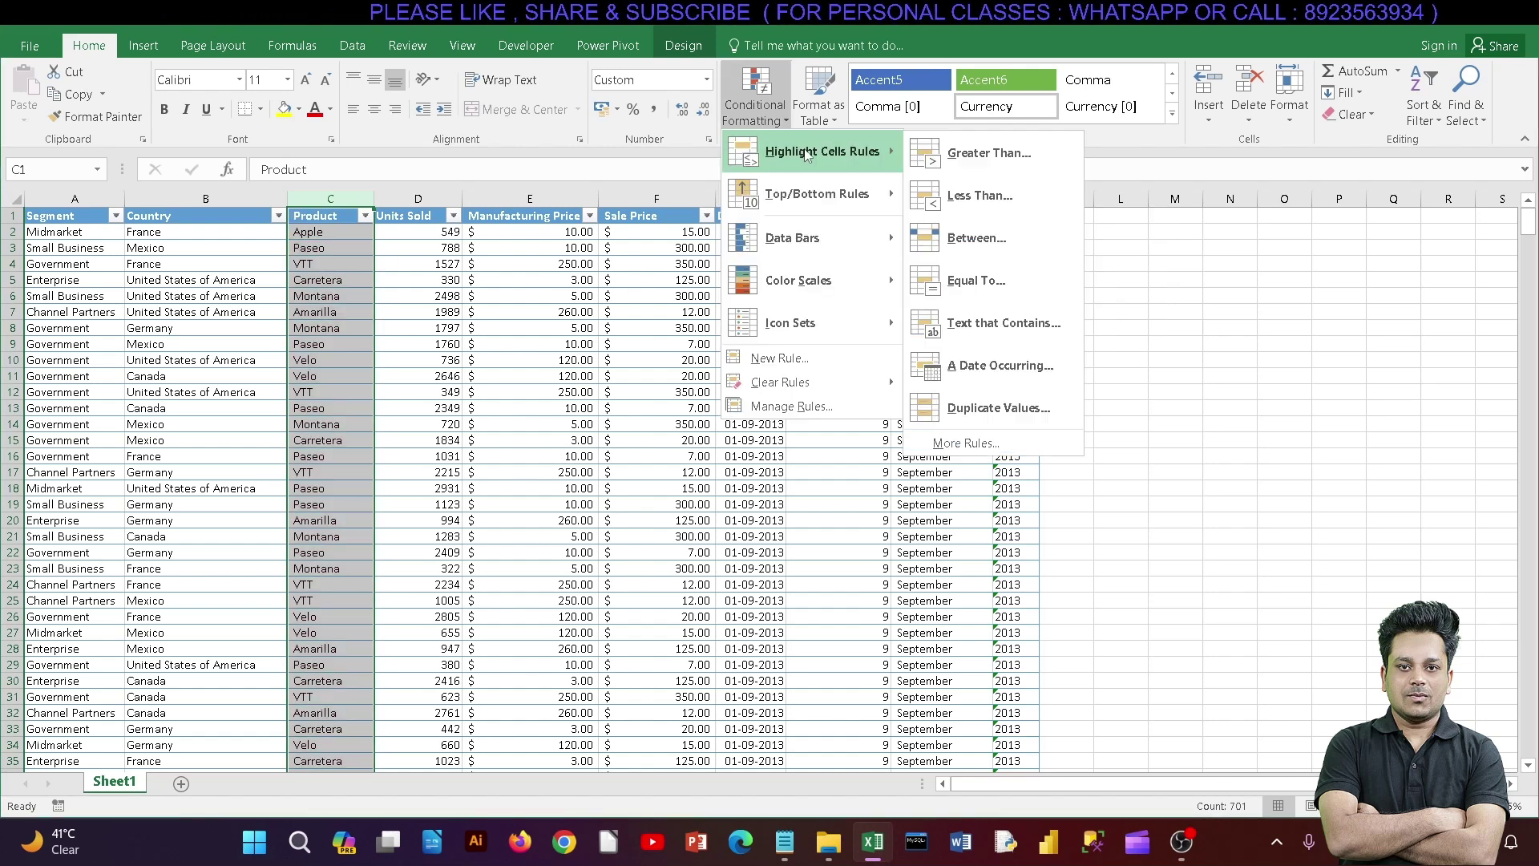
- Browse New Rule types, including the 2-Color Scale format style, then cancel
left_click(990, 443)
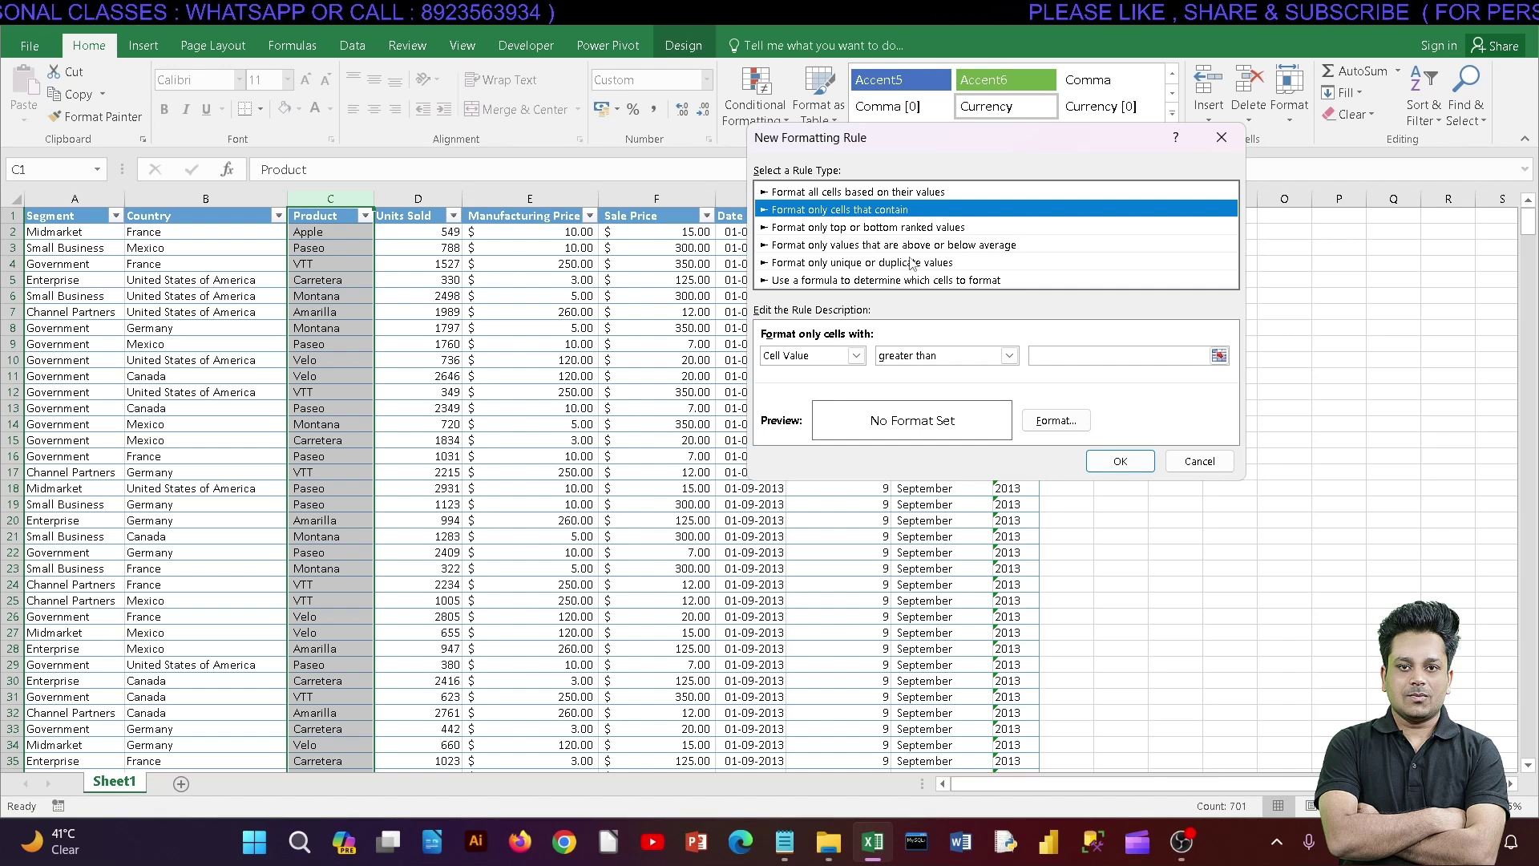
left_click(904, 192)
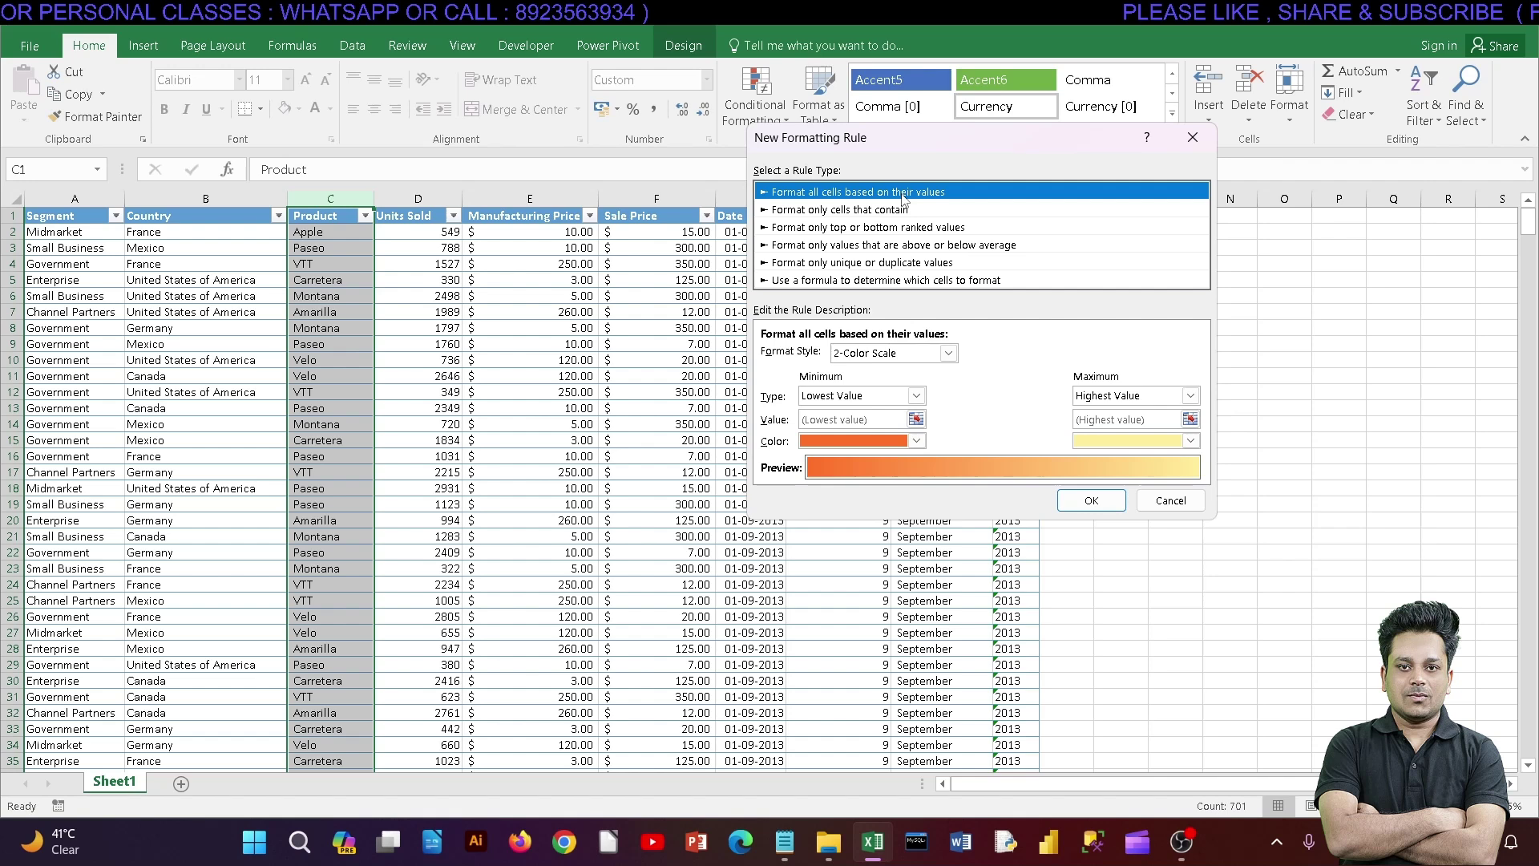
left_click(890, 250)
left_click(889, 193)
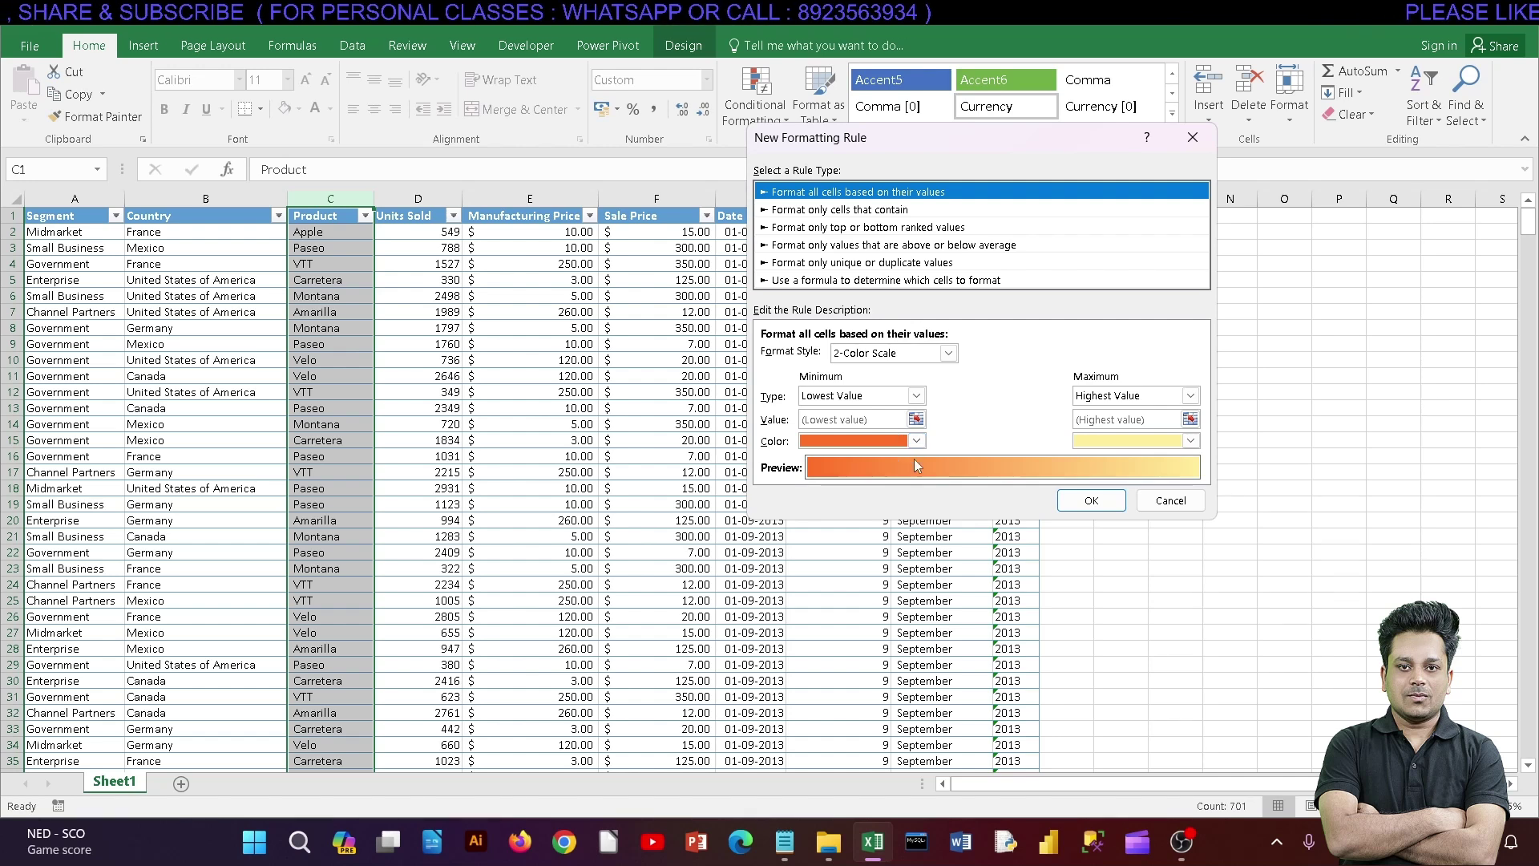
left_click(948, 353)
left_click(881, 367)
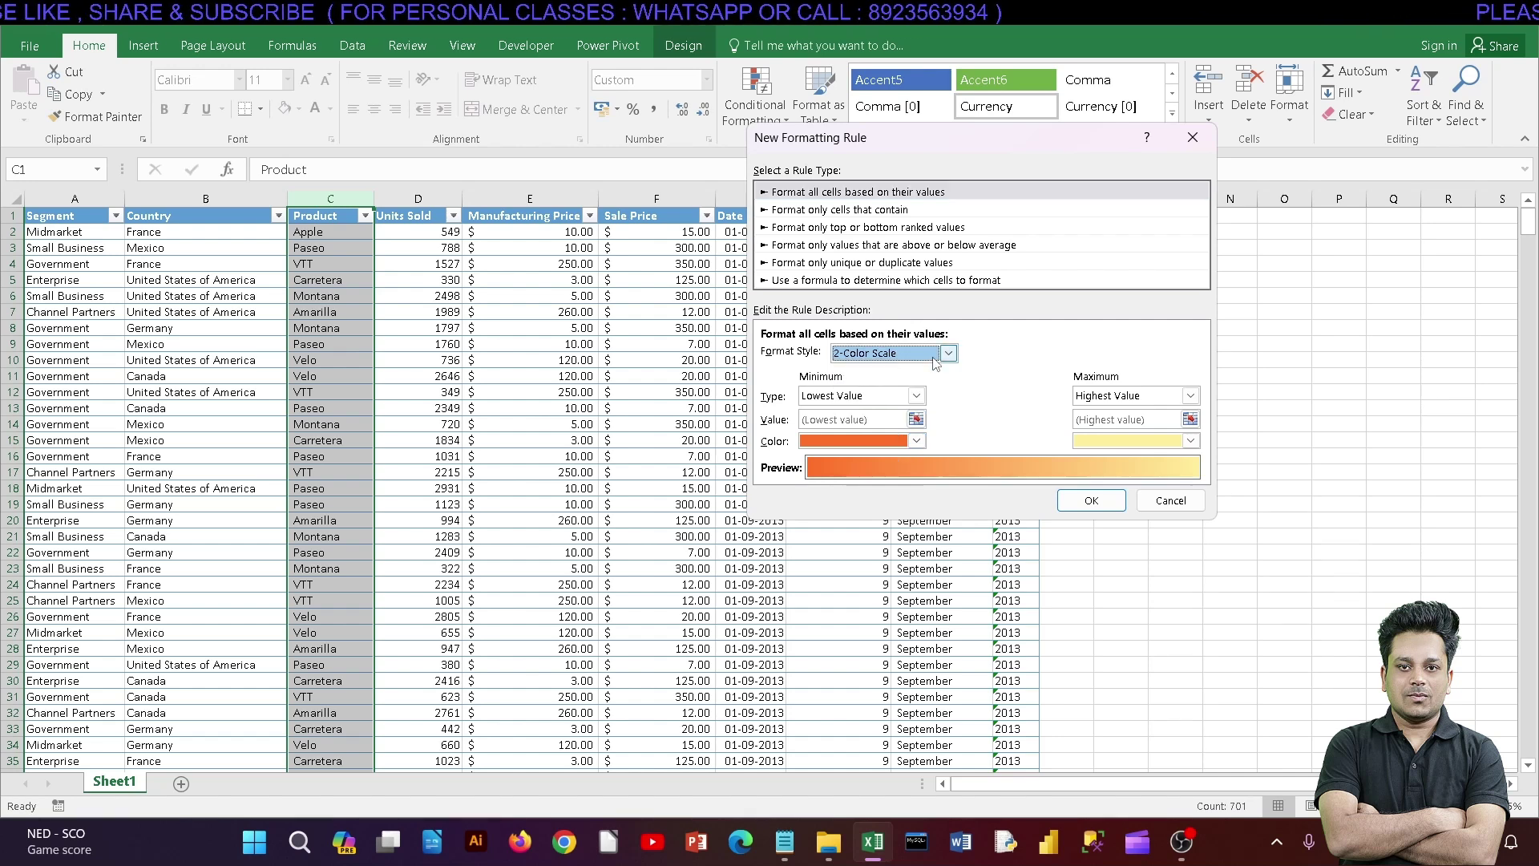
left_click(1154, 503)
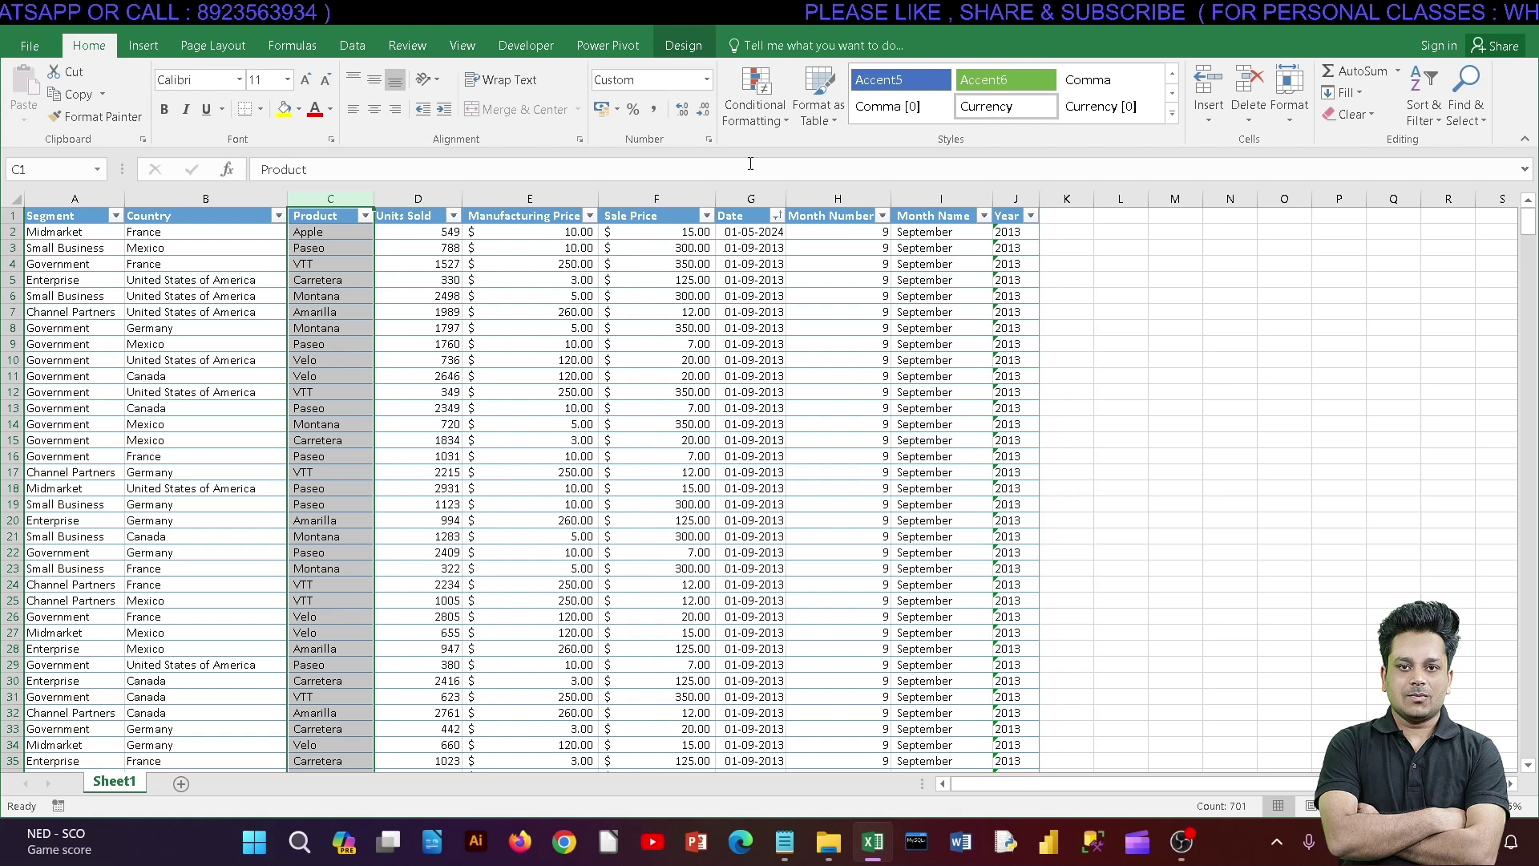
- Reopen the New Formatting Rule dialog and close it without creating a rule
left_click(761, 112)
left_click(994, 446)
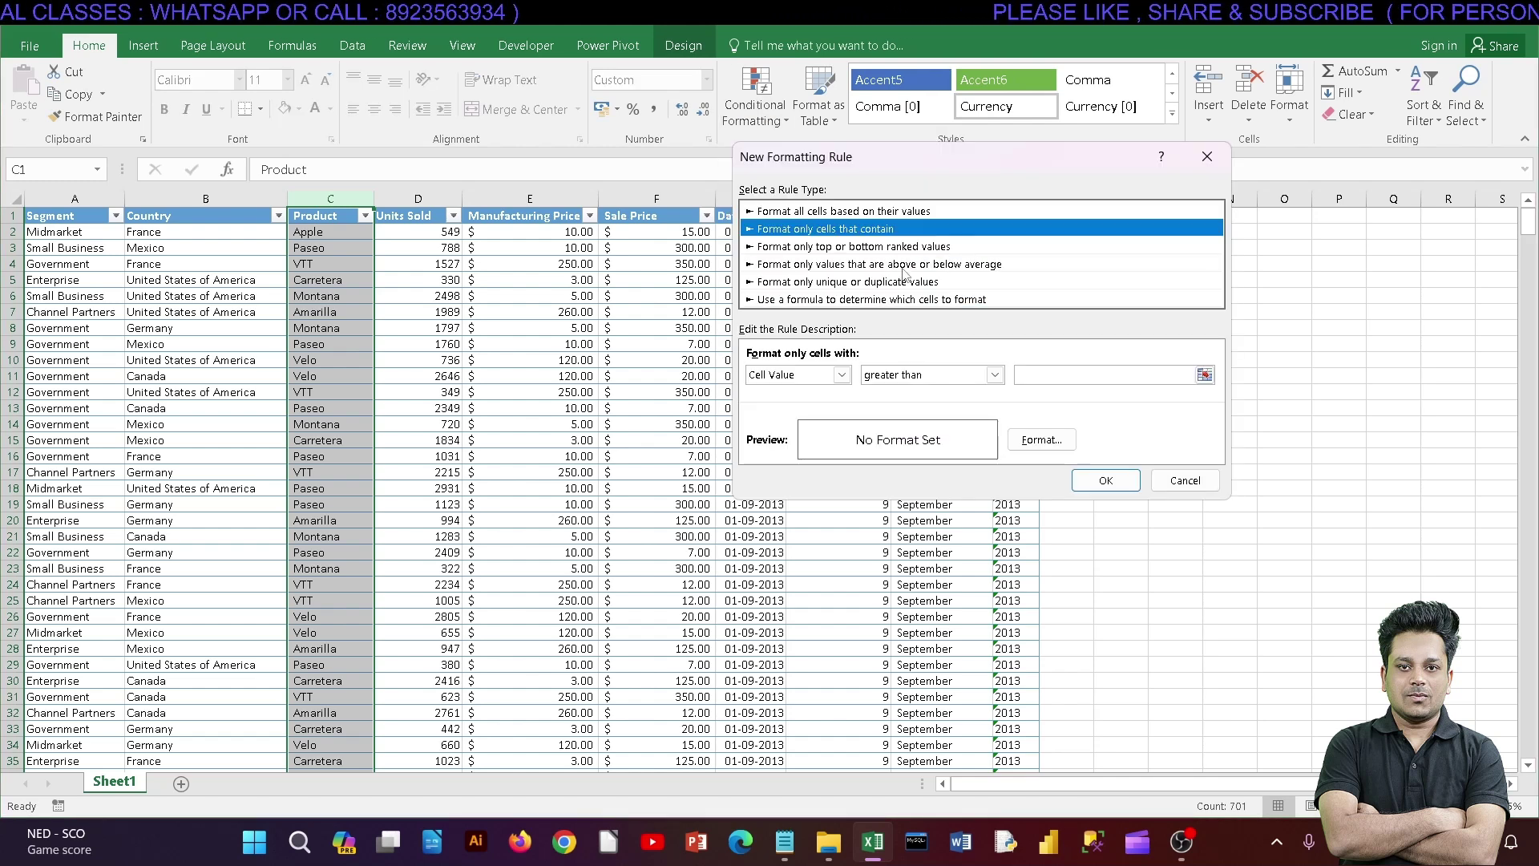
left_click(1166, 480)
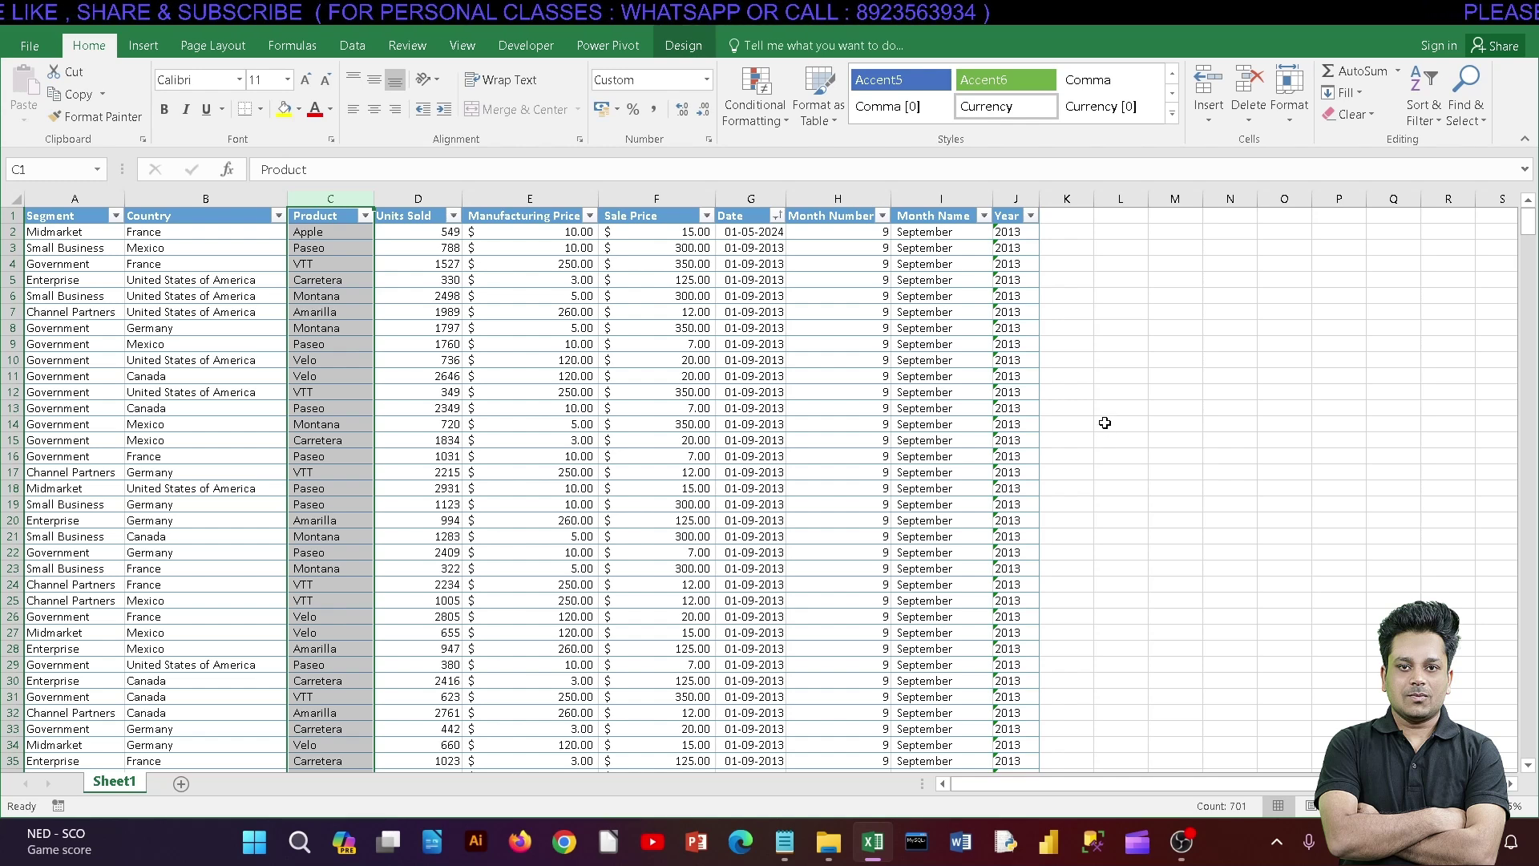
left_click(781, 116)
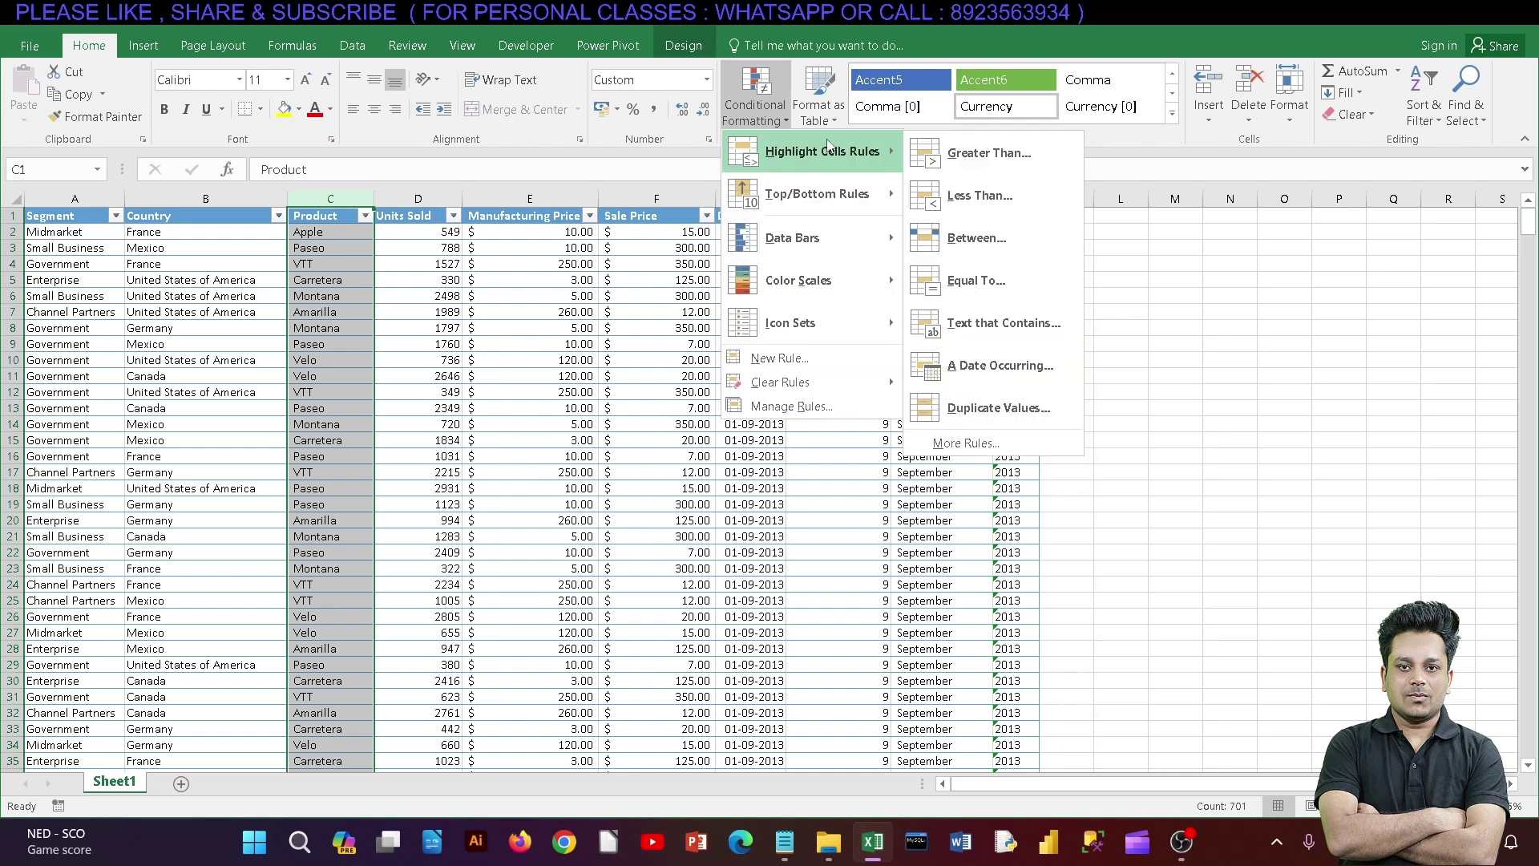
mouse_move(817, 194)
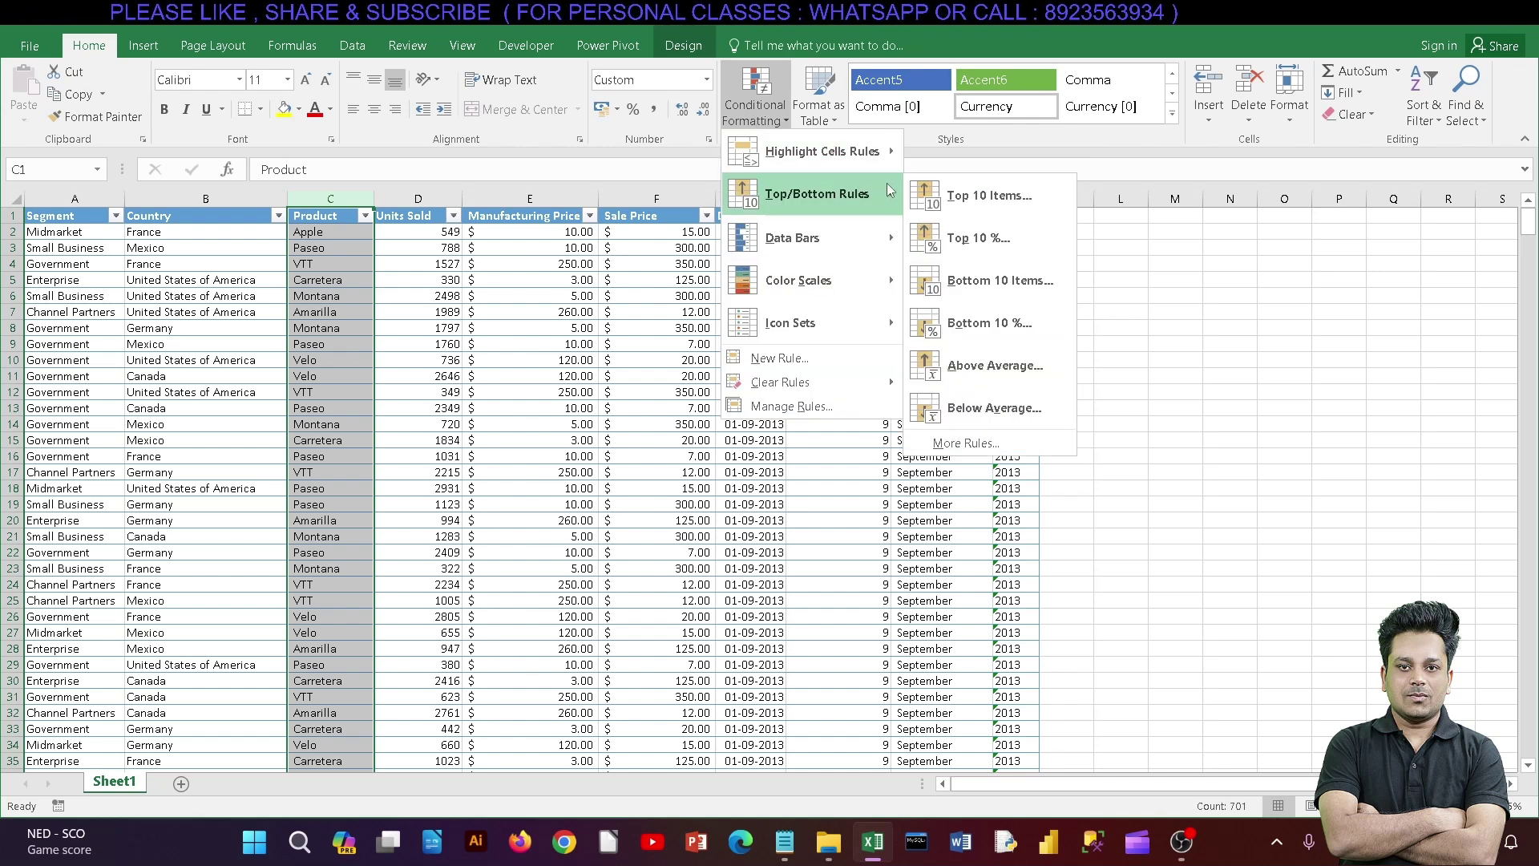
key("Escape")
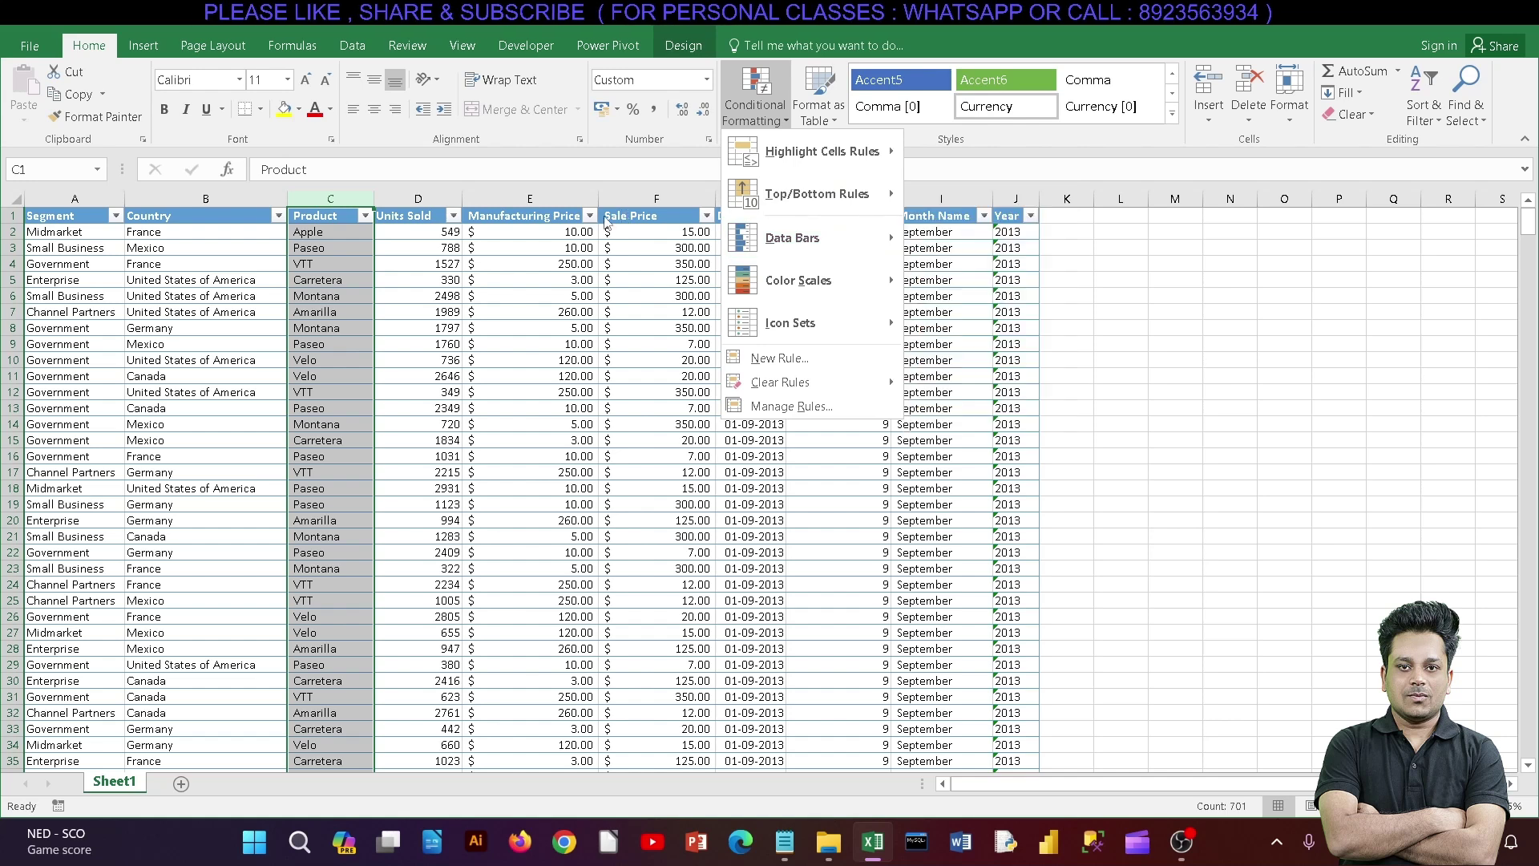
key("Escape")
left_click(367, 218)
mouse_move(167, 358)
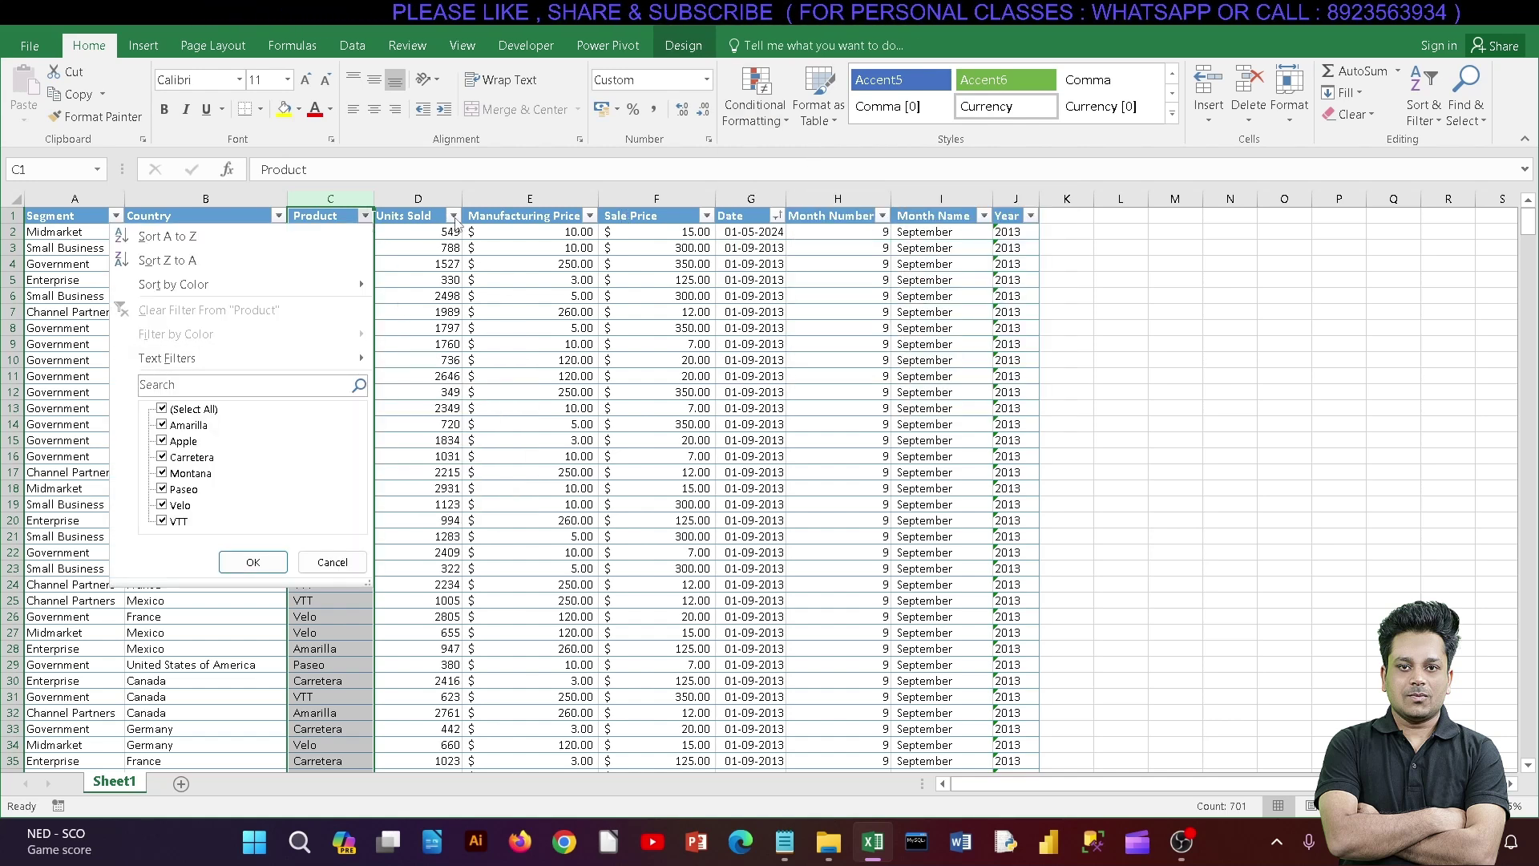
left_click(454, 217)
left_click(453, 217)
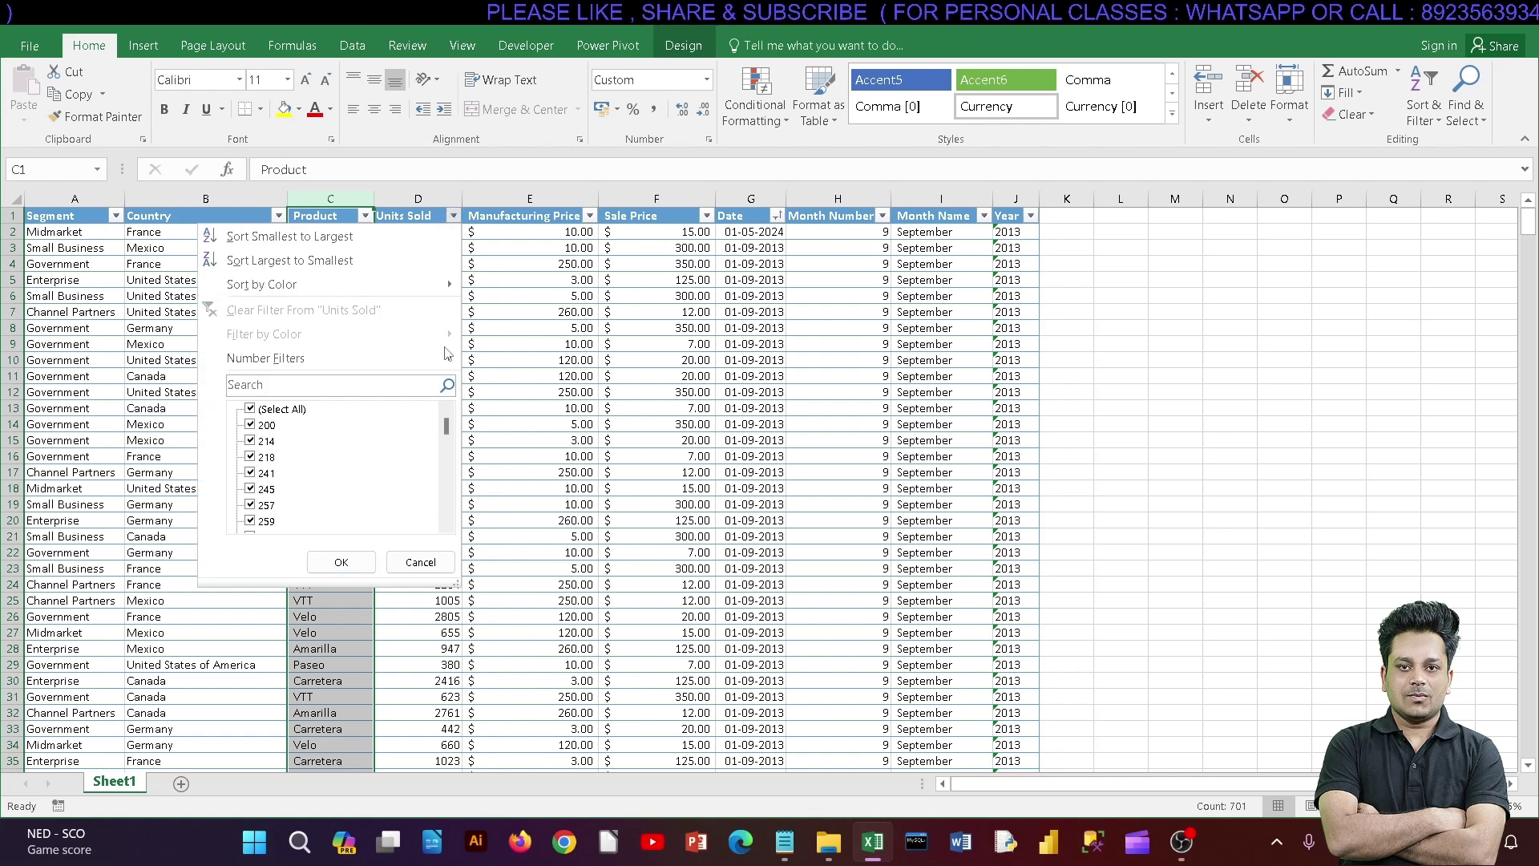
mouse_move(264, 359)
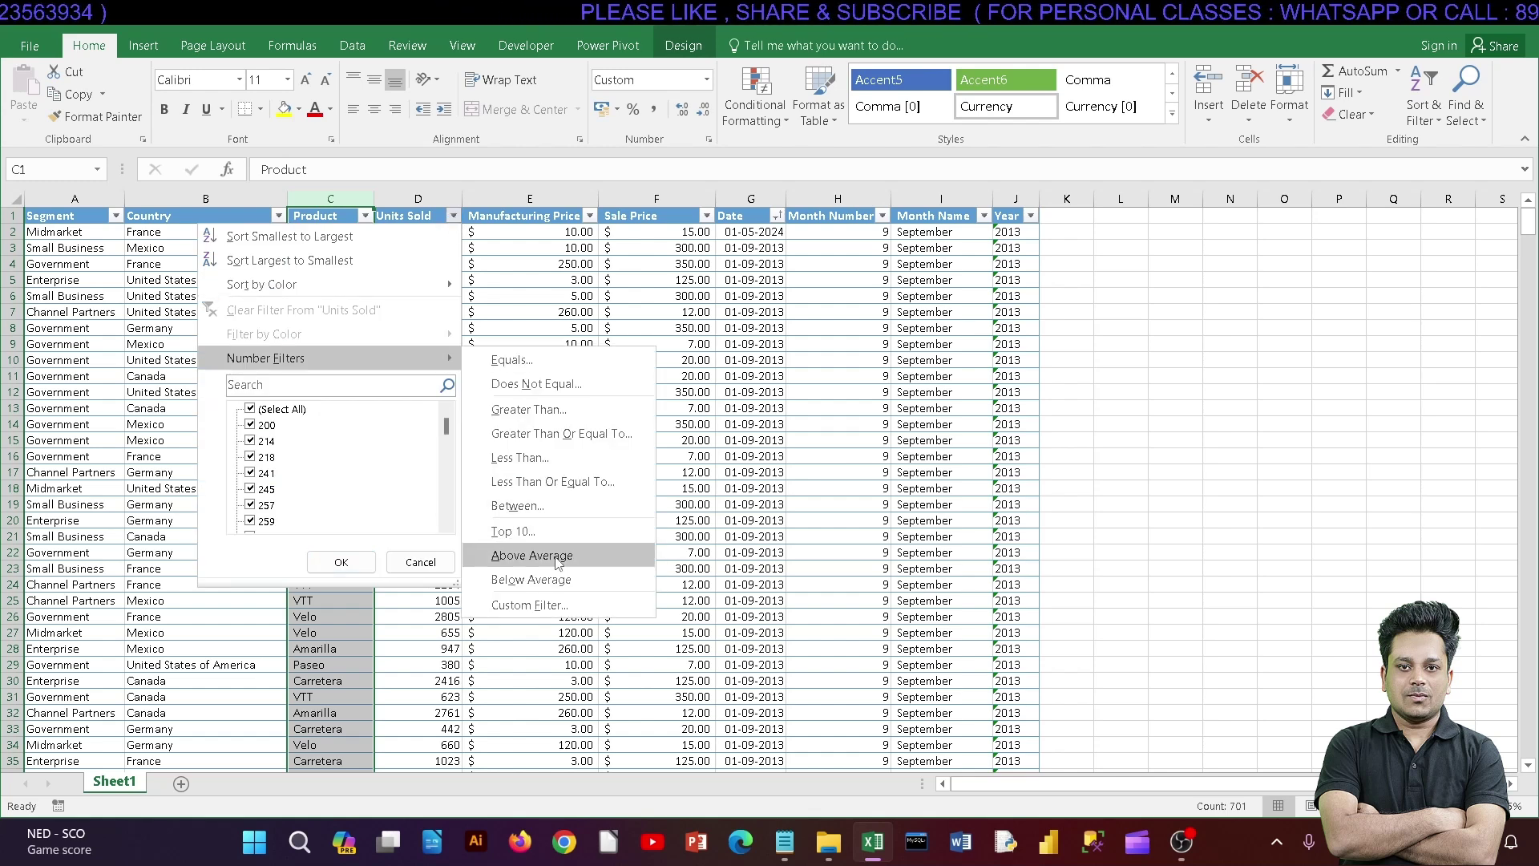
left_click(370, 217)
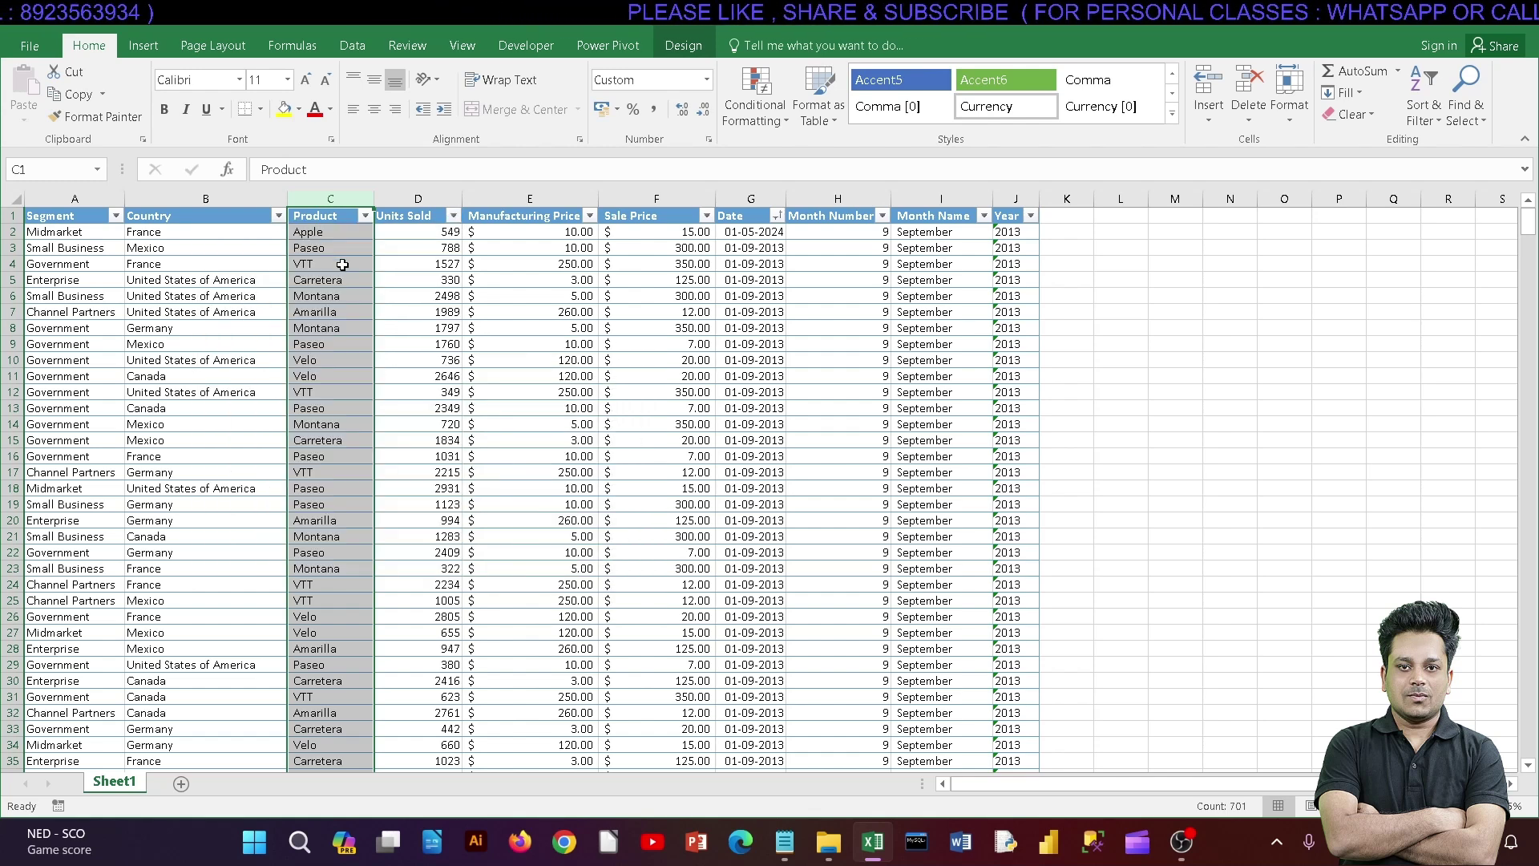
left_click(418, 197)
- Apply a Top 10 Items rule to Units Sold with light red fill and dark red text
left_click(754, 112)
mouse_move(817, 194)
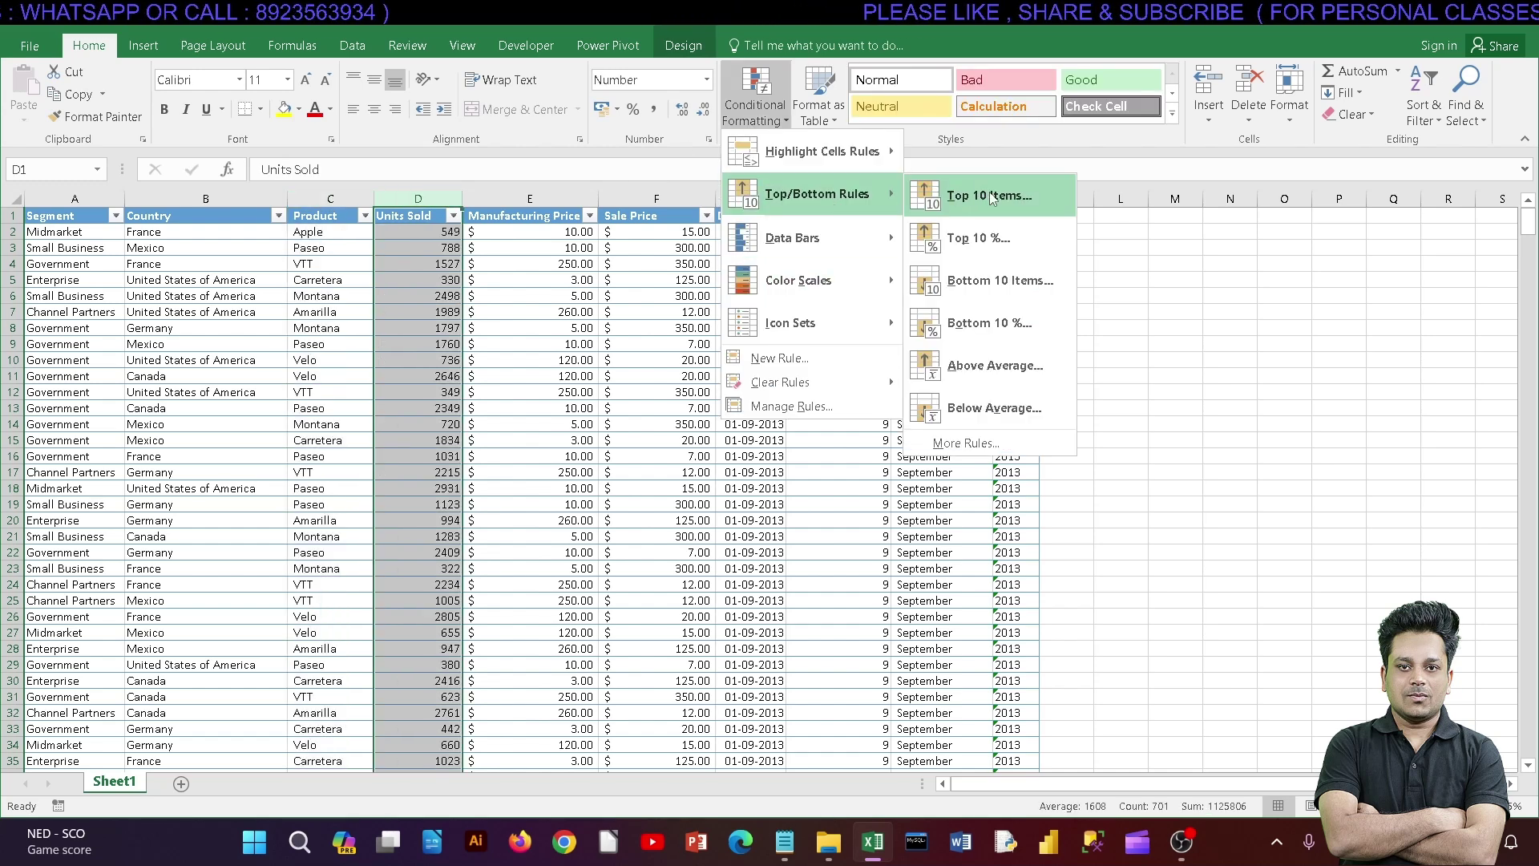
left_click(991, 198)
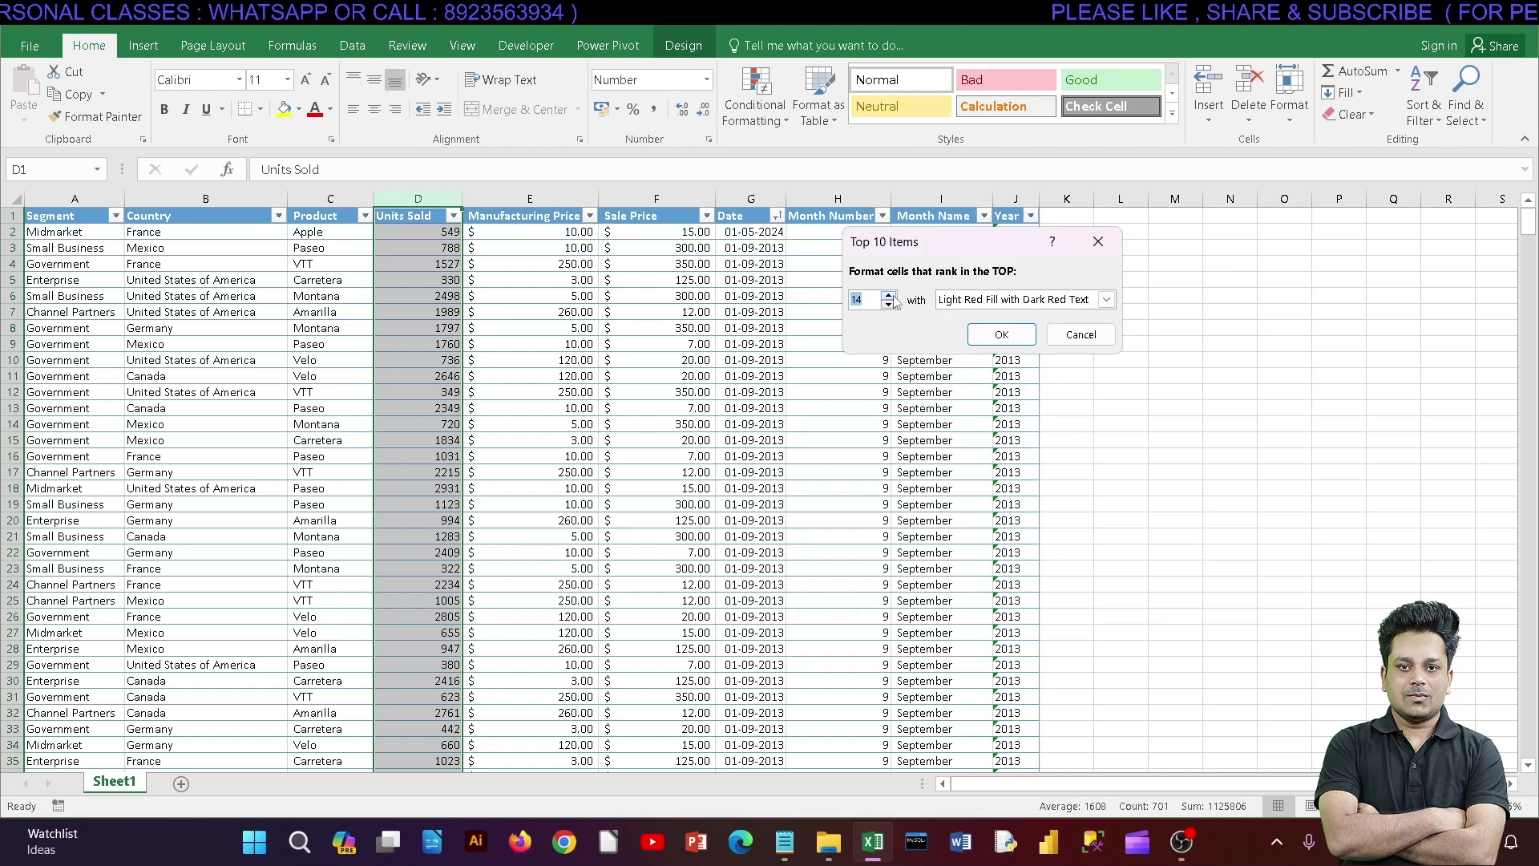
left_click(989, 334)
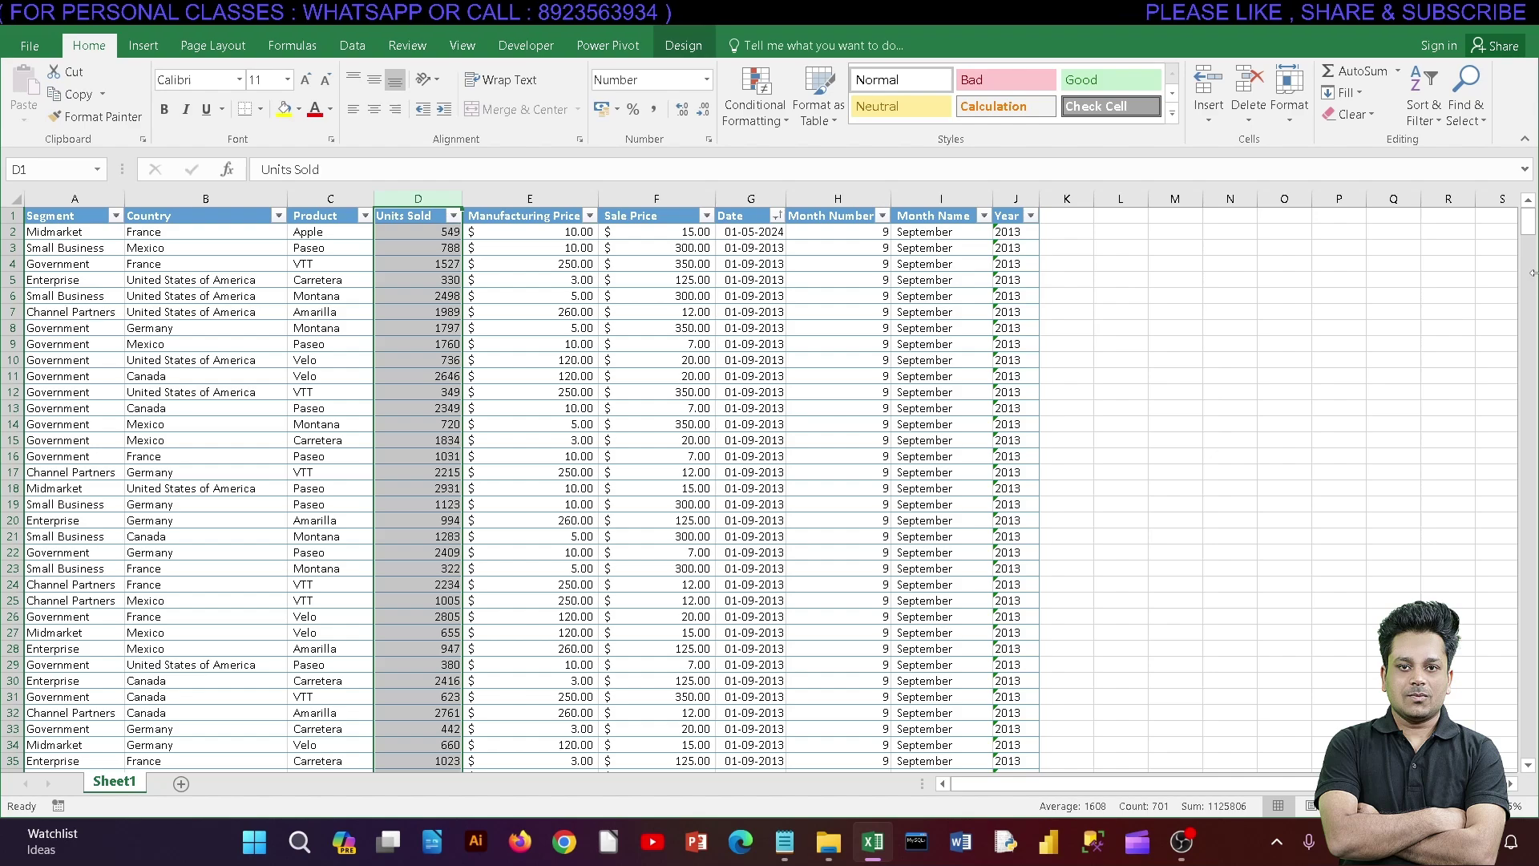
mouse_move(1529, 224)
left_mouse_down()
mouse_move(1527, 622)
mouse_move(1531, 176)
left_mouse_up()
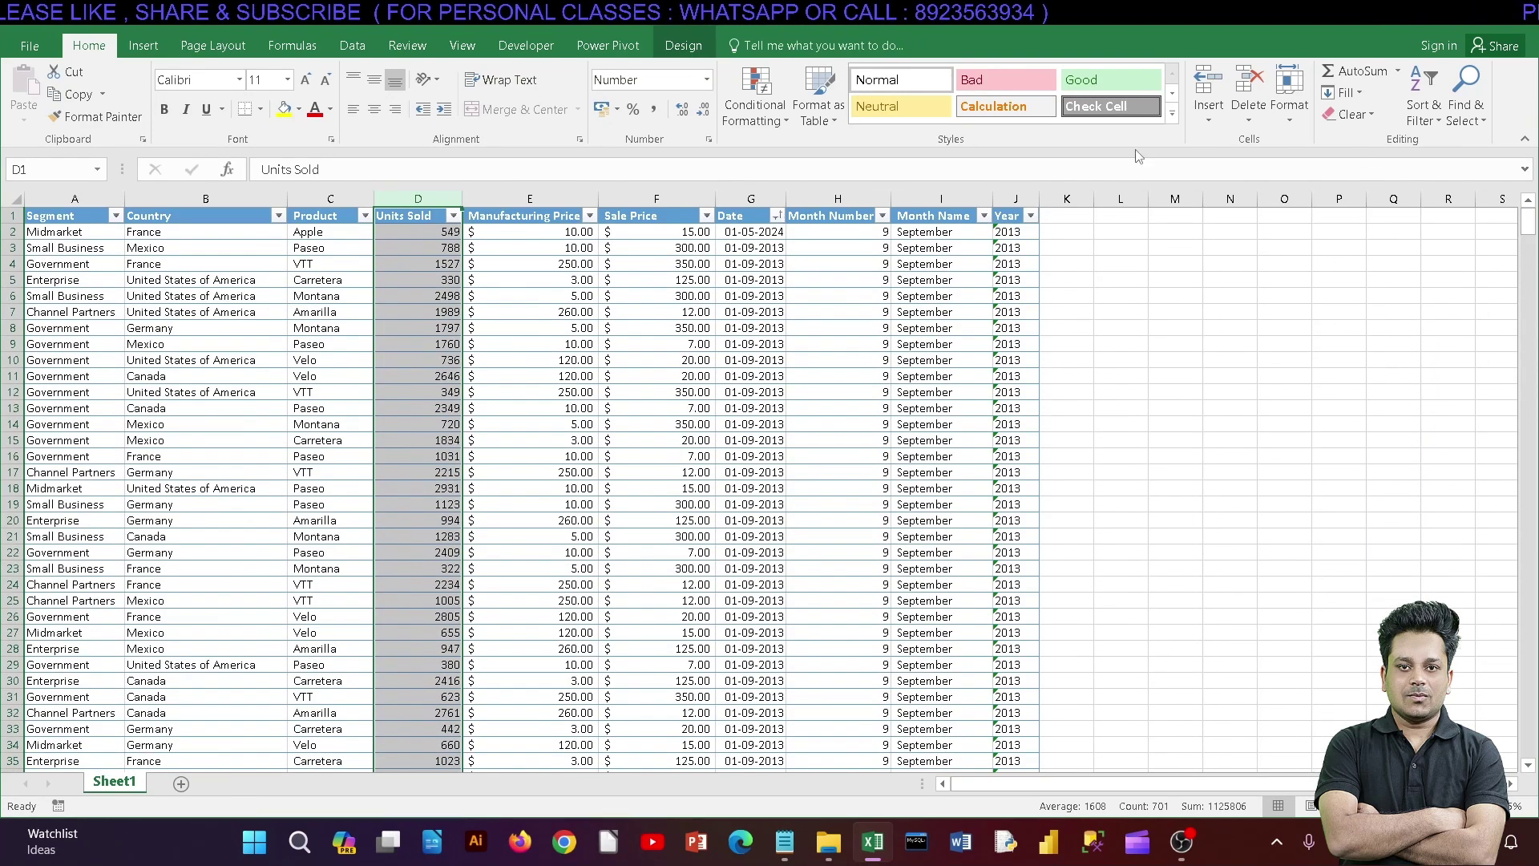
- Try a Top 10% rule set to 30 percent, then cancel it
left_click(754, 112)
mouse_move(815, 194)
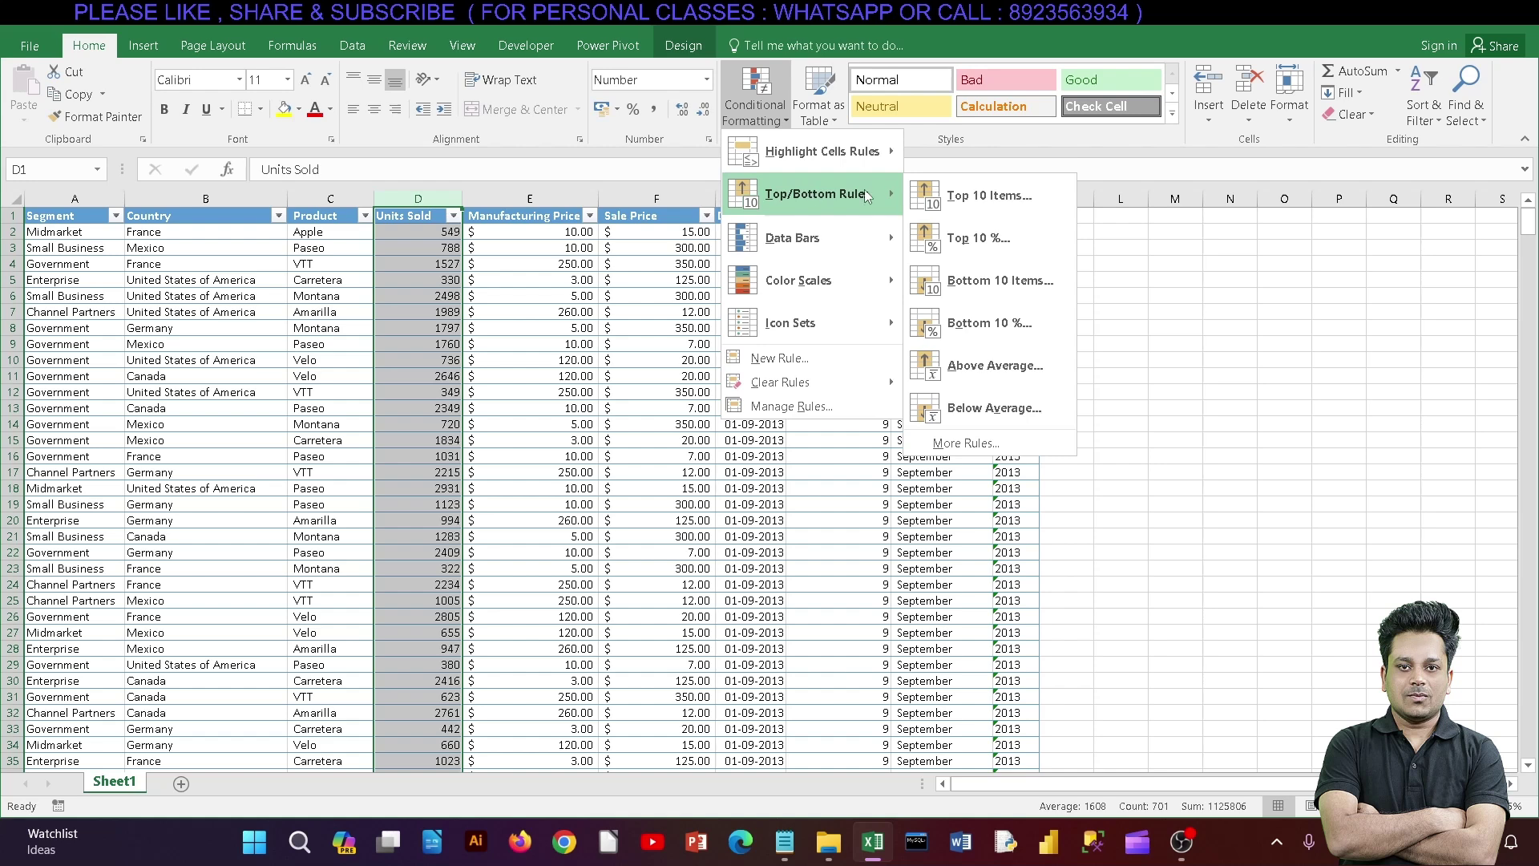
left_click(967, 238)
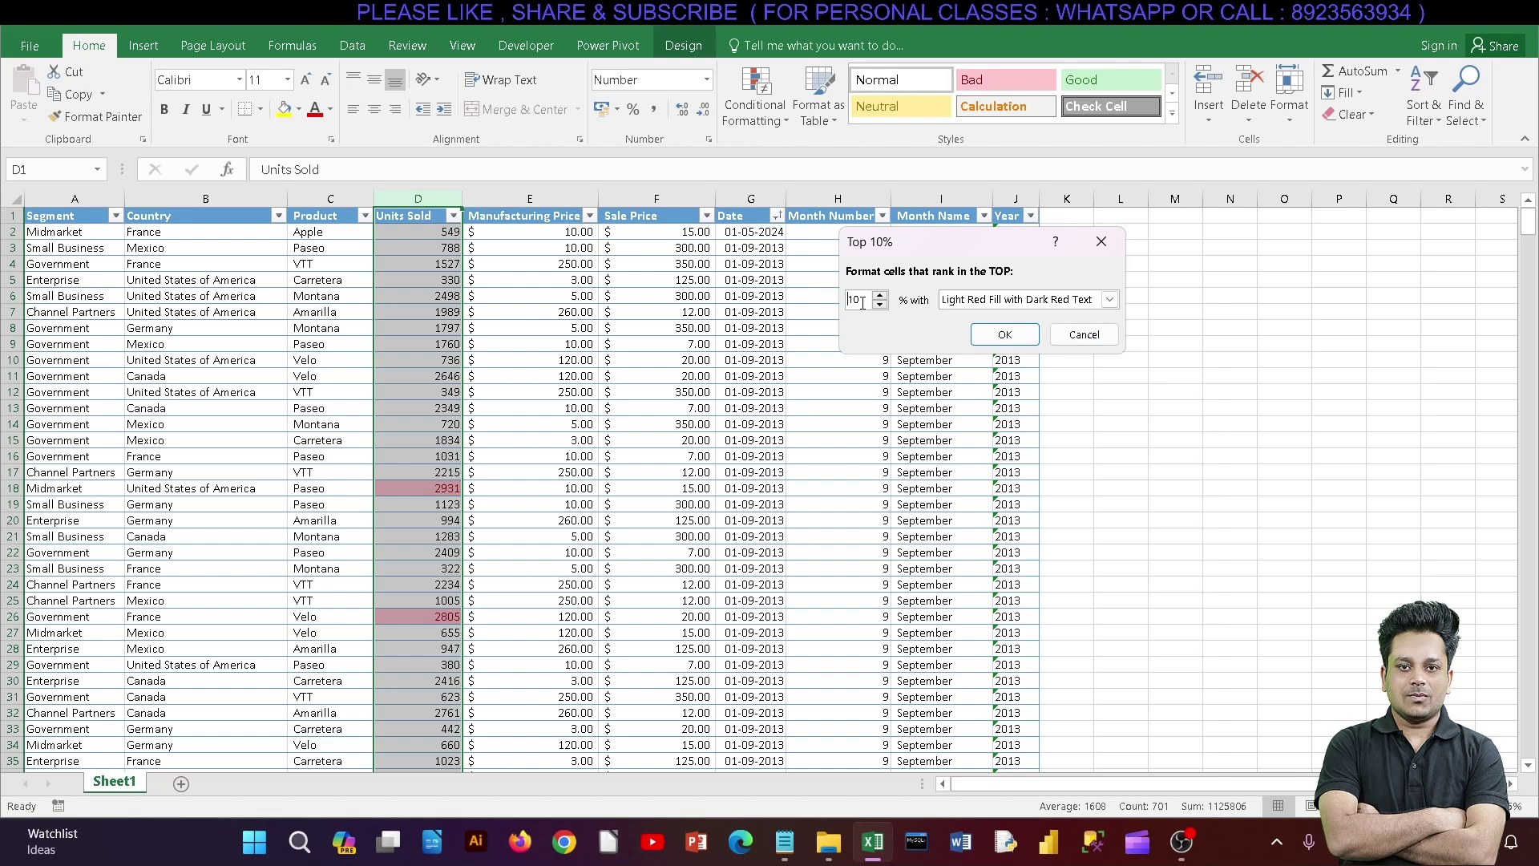
type("30")
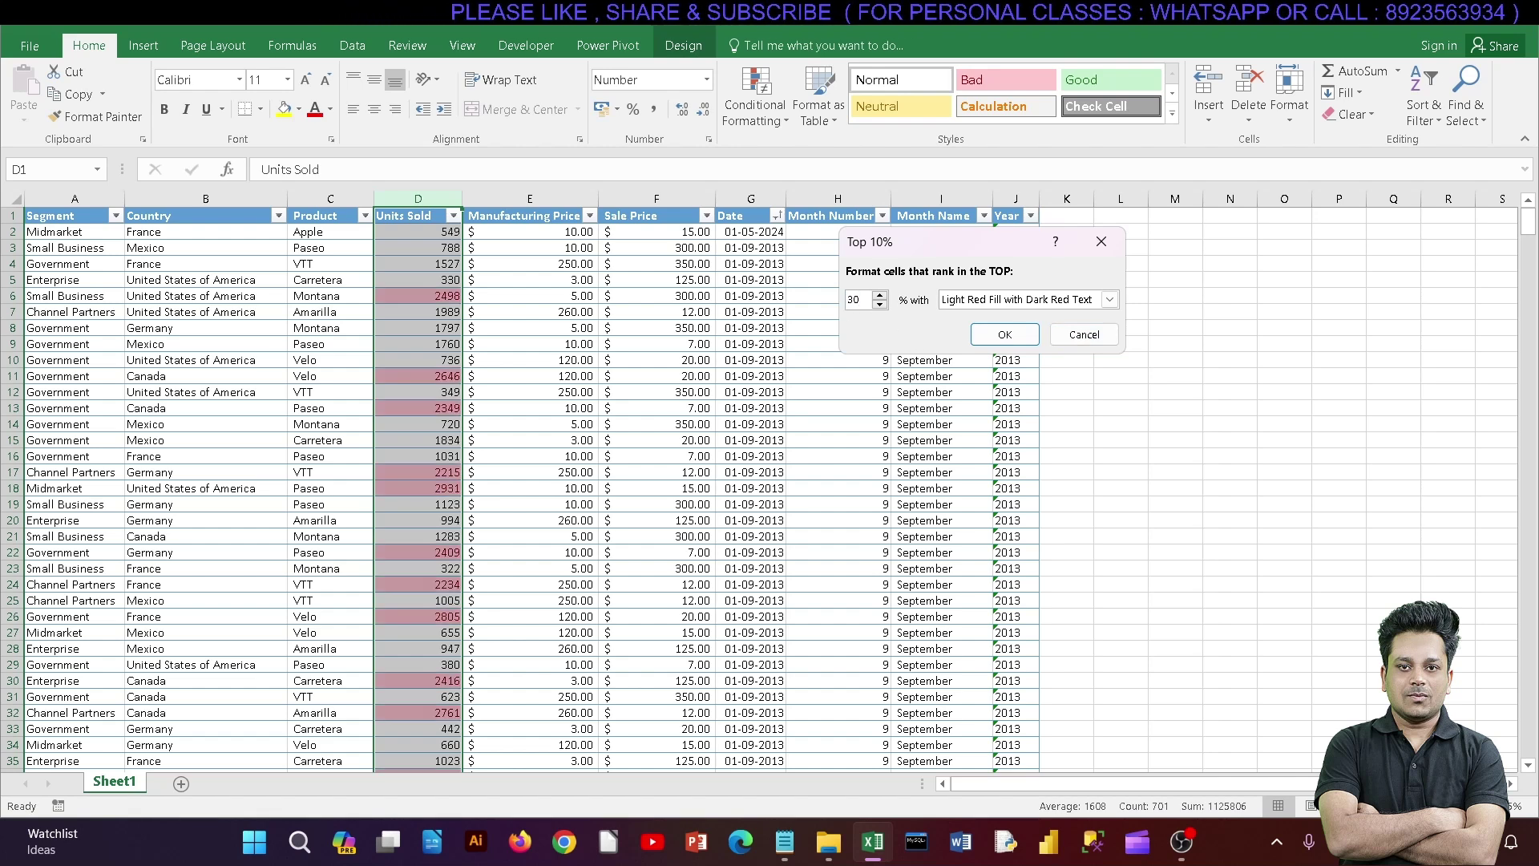
left_click(1083, 335)
left_click(755, 103)
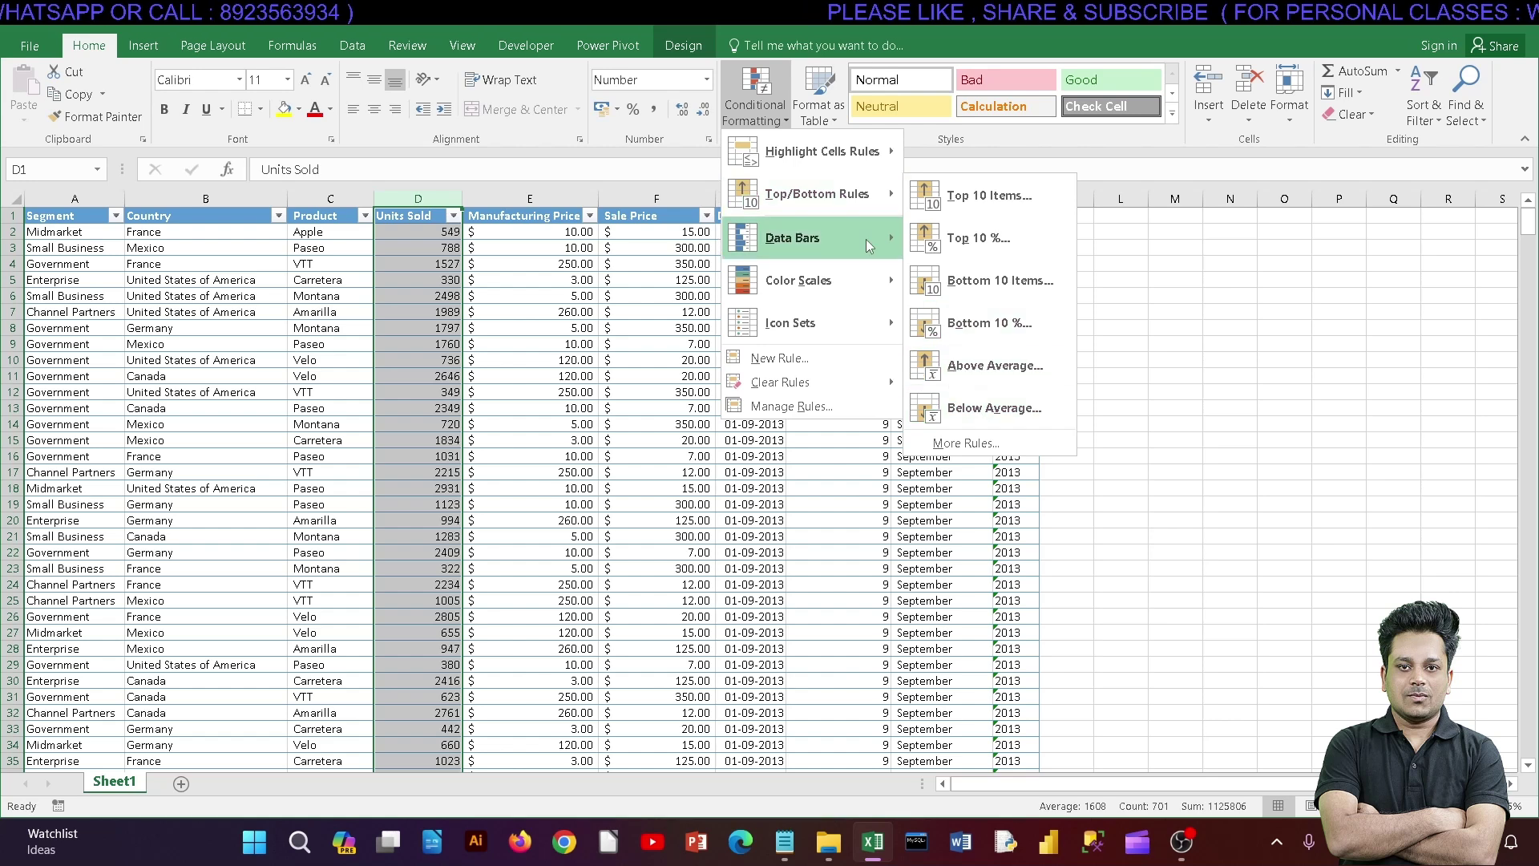
mouse_move(793, 237)
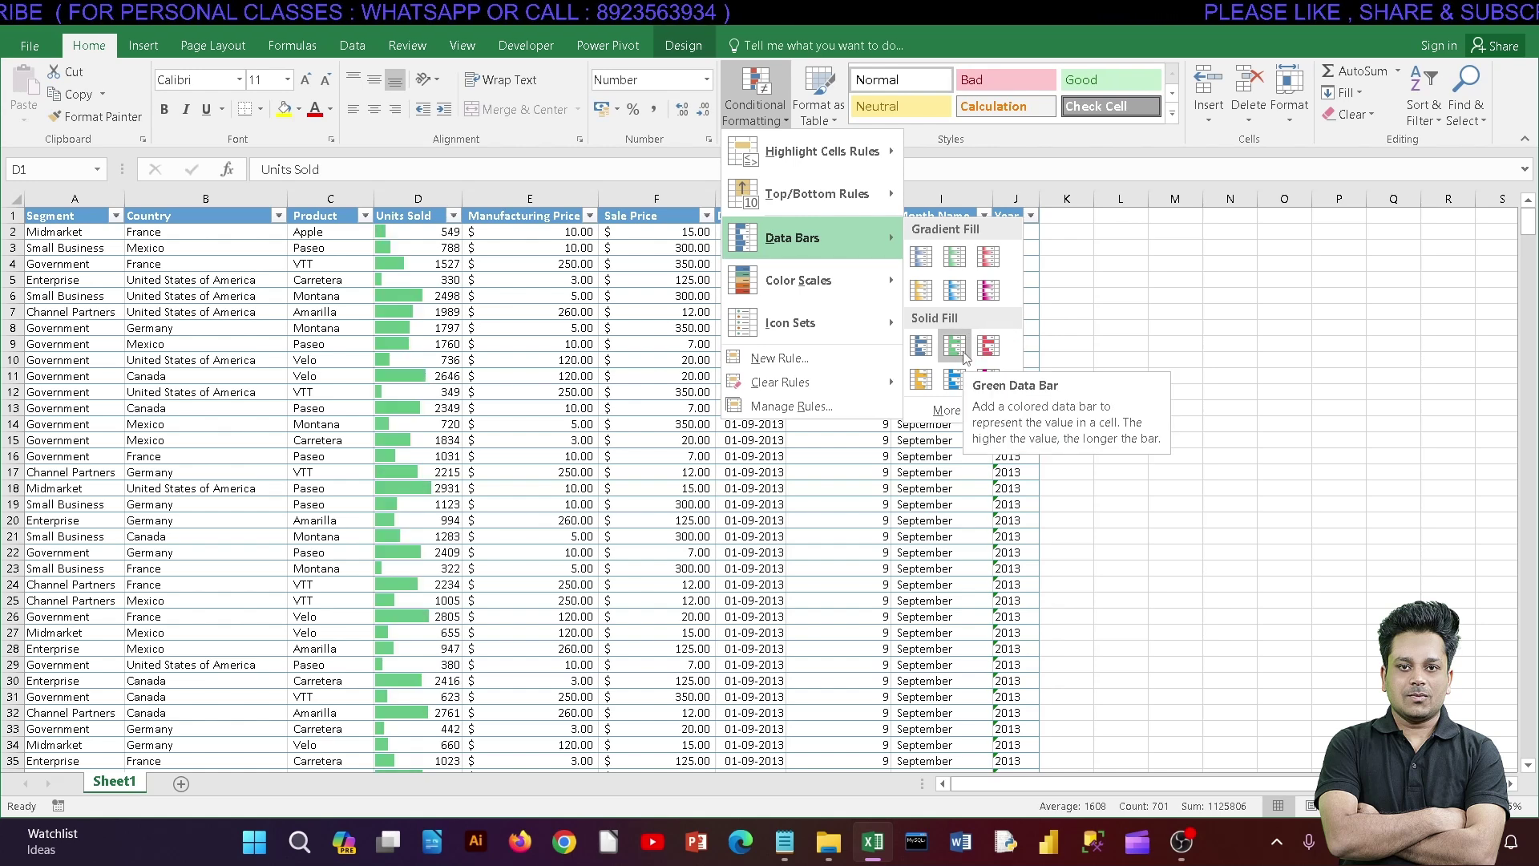
left_click(962, 411)
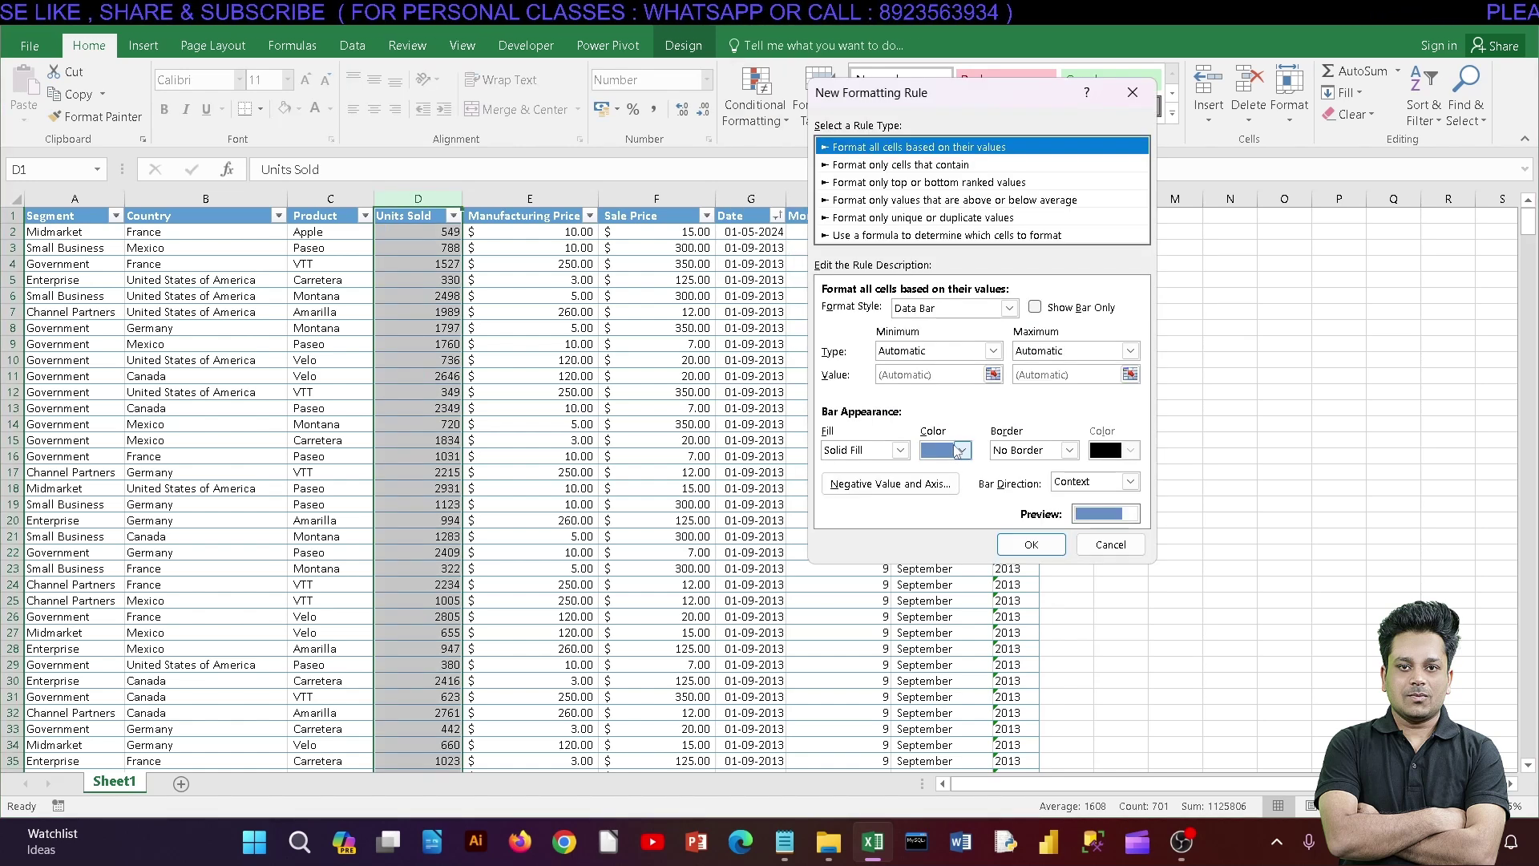
left_click(1110, 544)
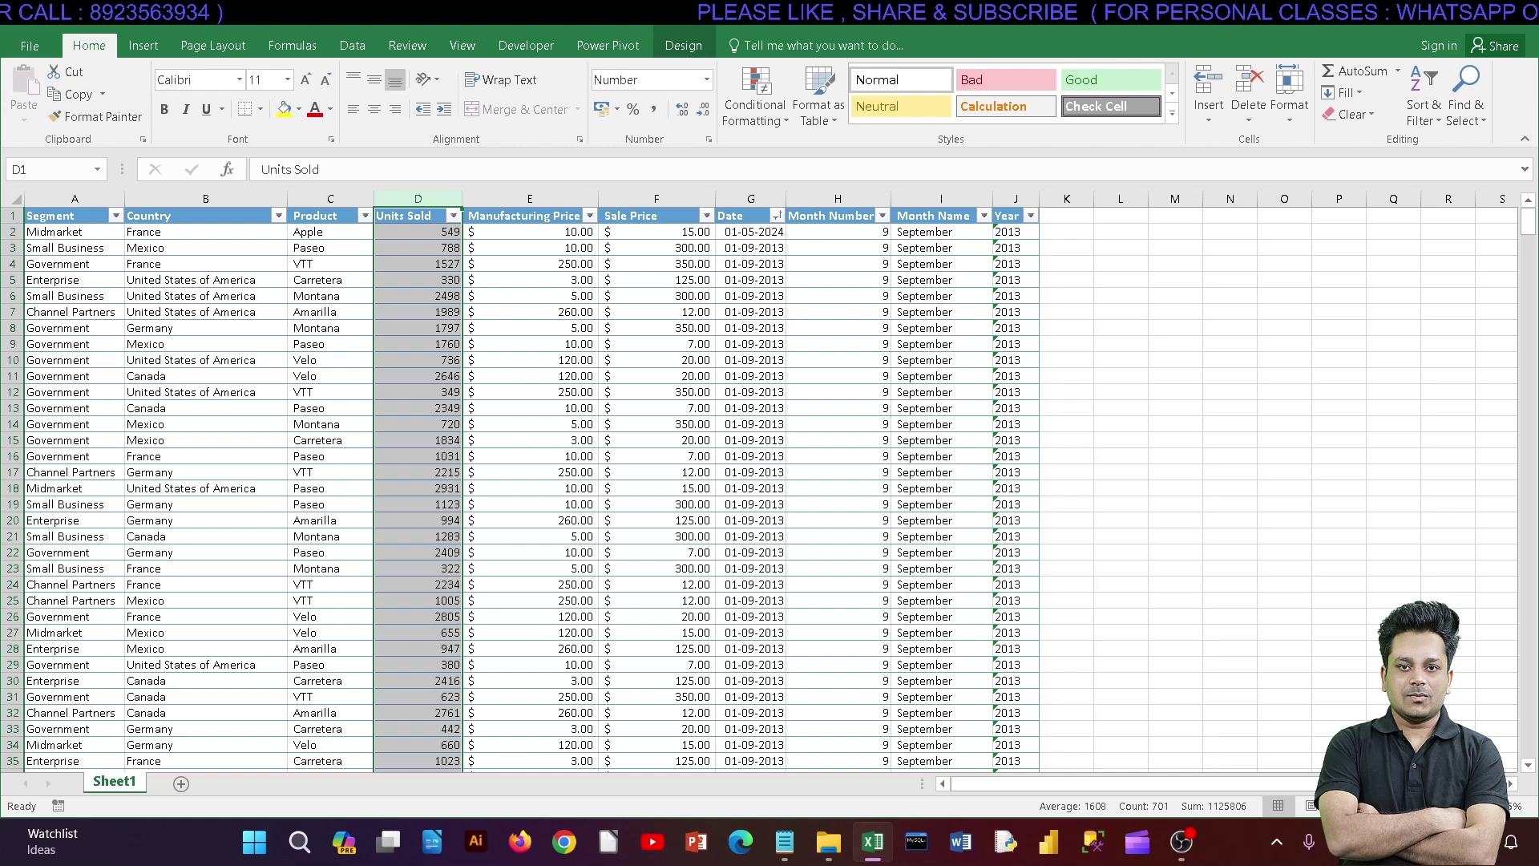
left_click(766, 120)
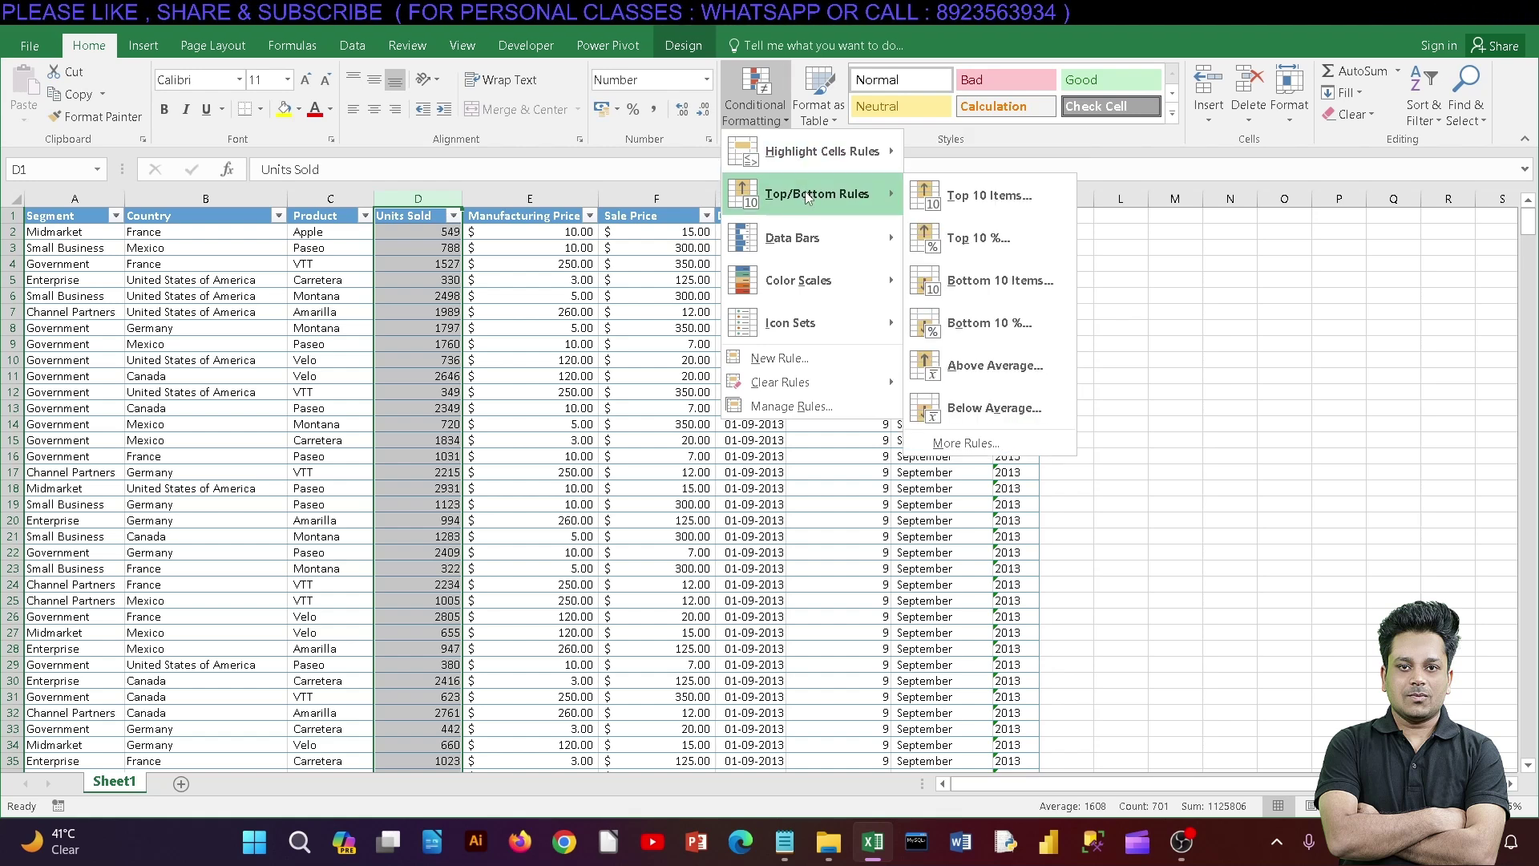
mouse_move(817, 194)
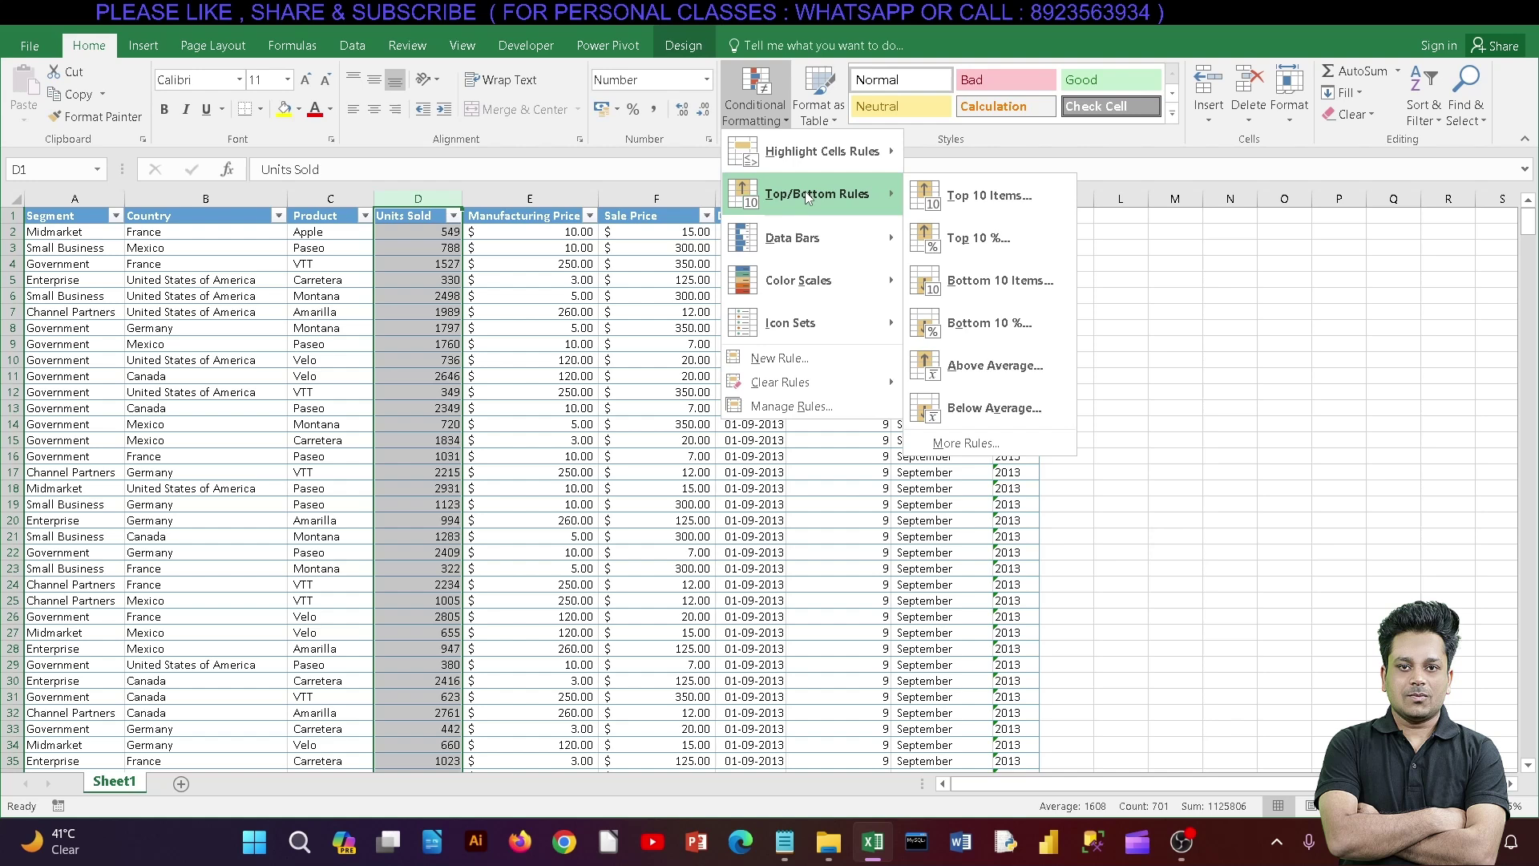
left_click(624, 282)
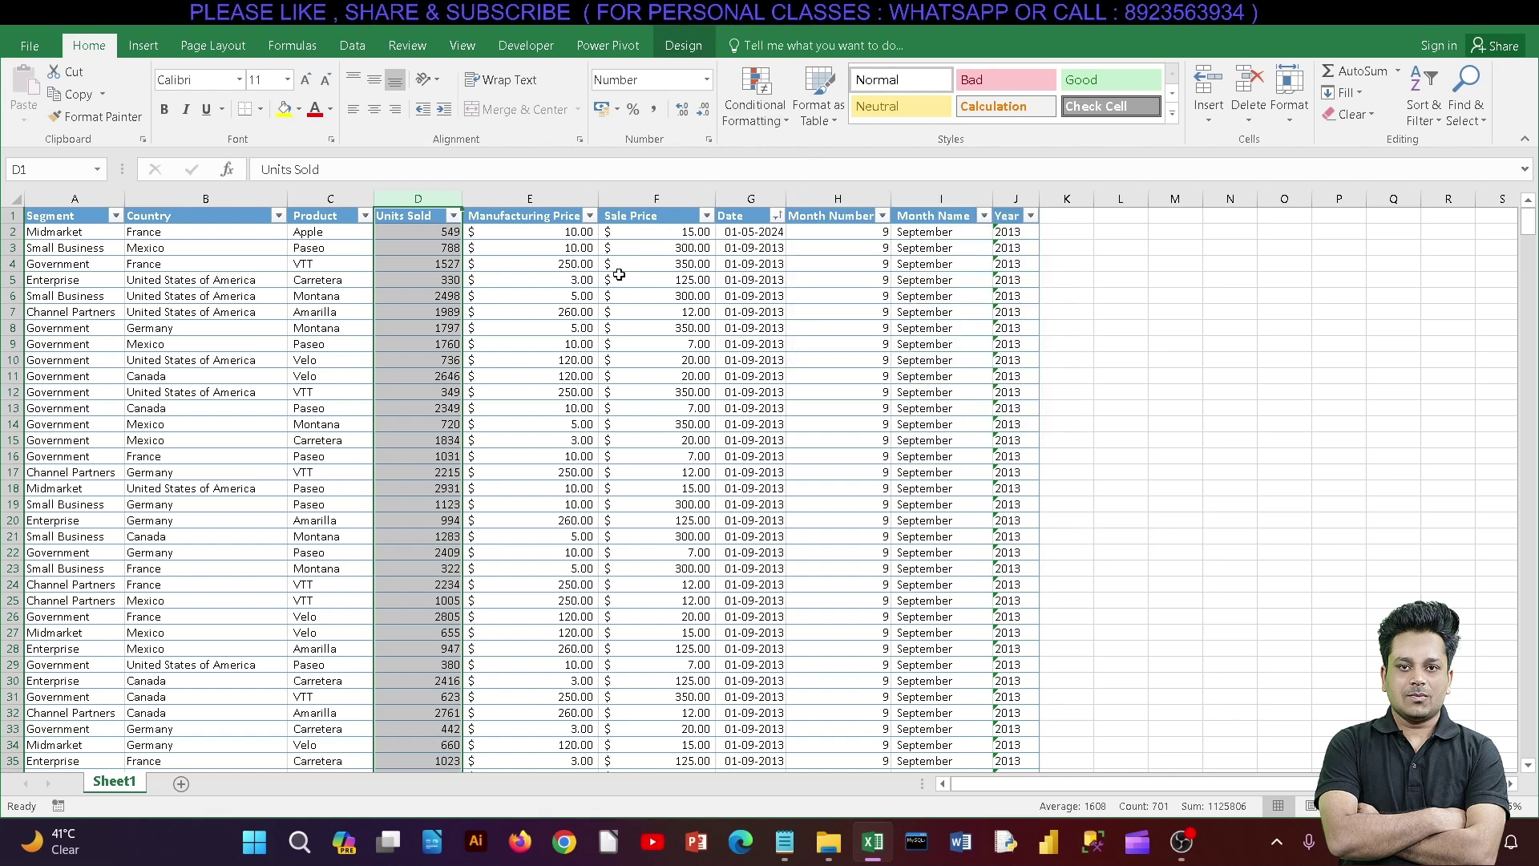
left_click(529, 198)
left_click(706, 79)
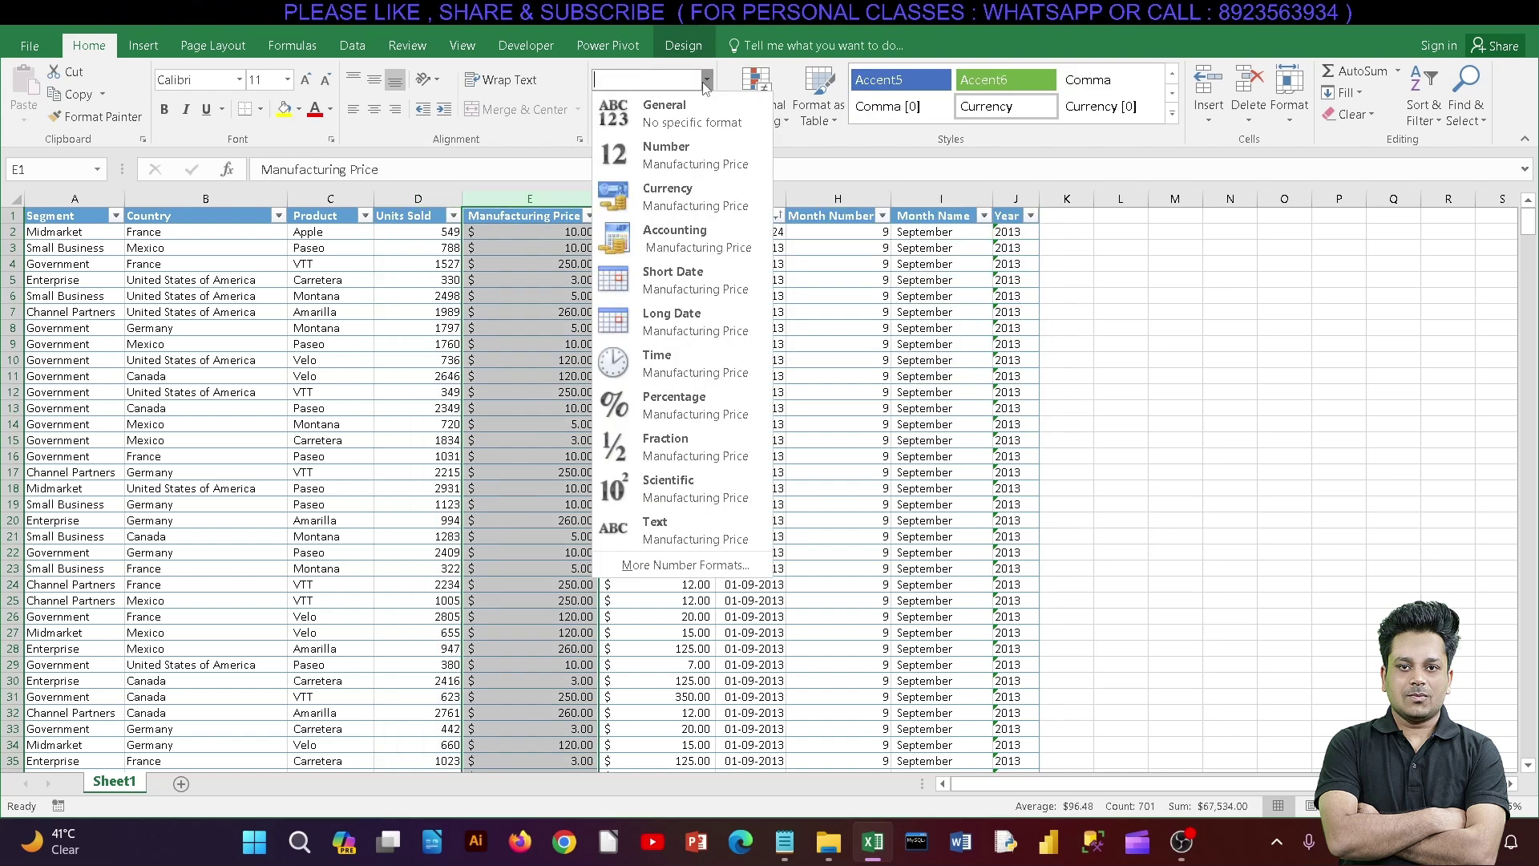
left_click(691, 109)
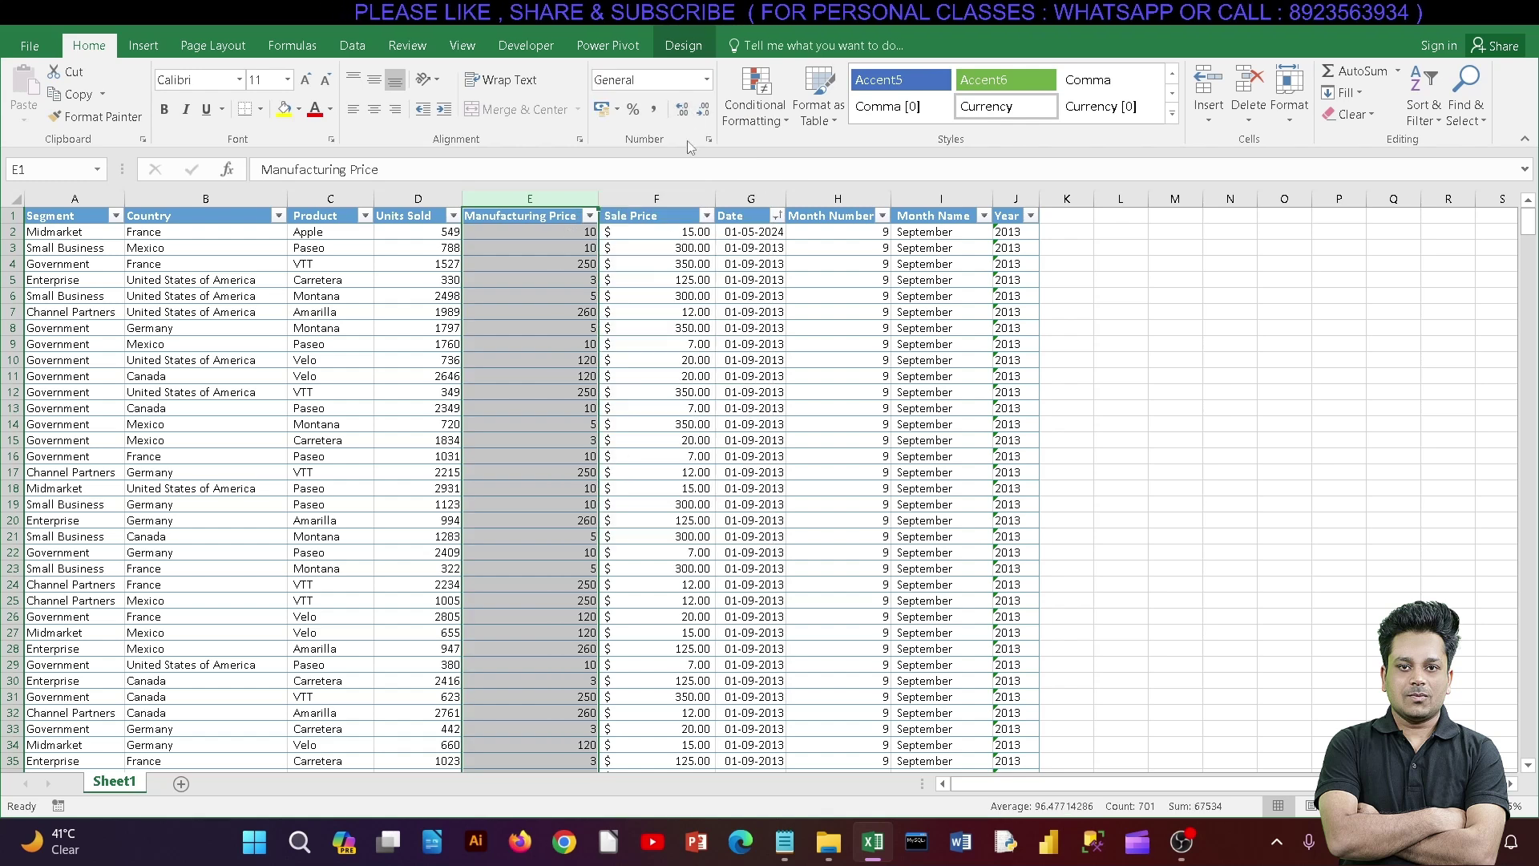
left_click(641, 296)
left_click(561, 203)
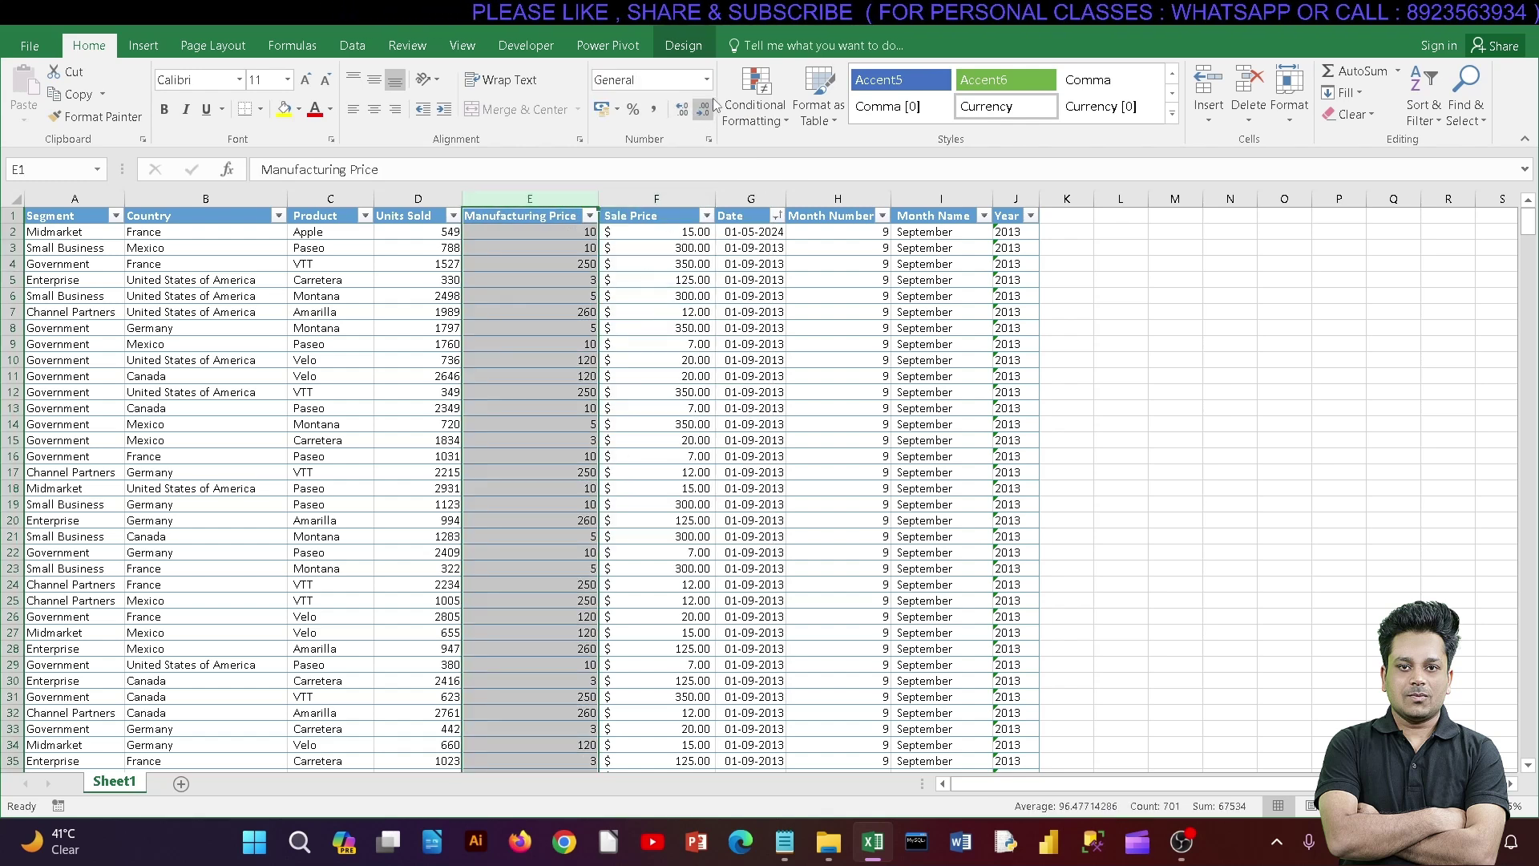
left_click(754, 96)
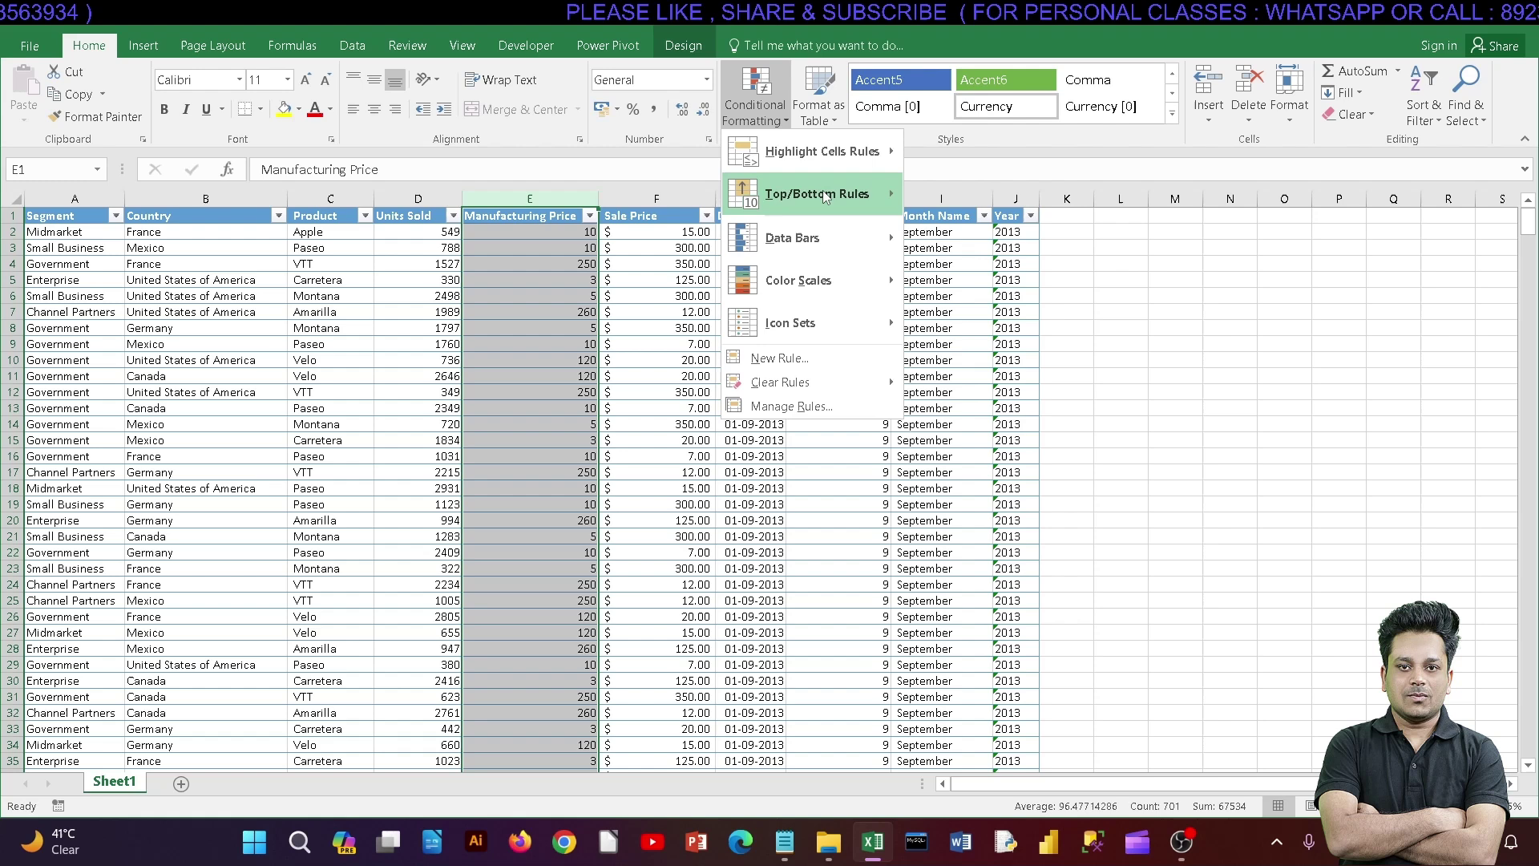
left_click(958, 201)
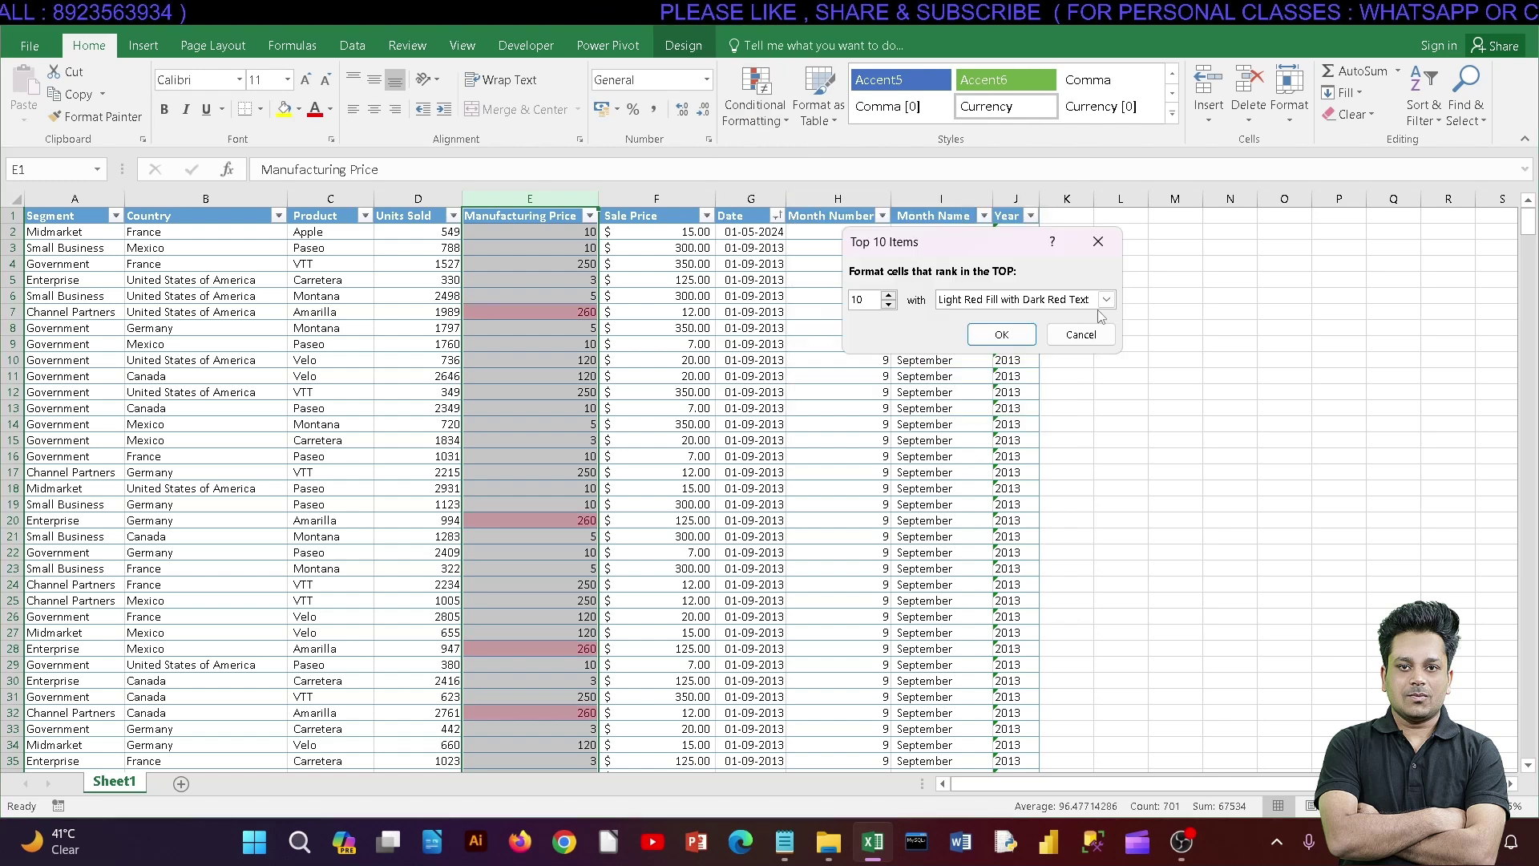
key("Return")
key("ctrl+z")
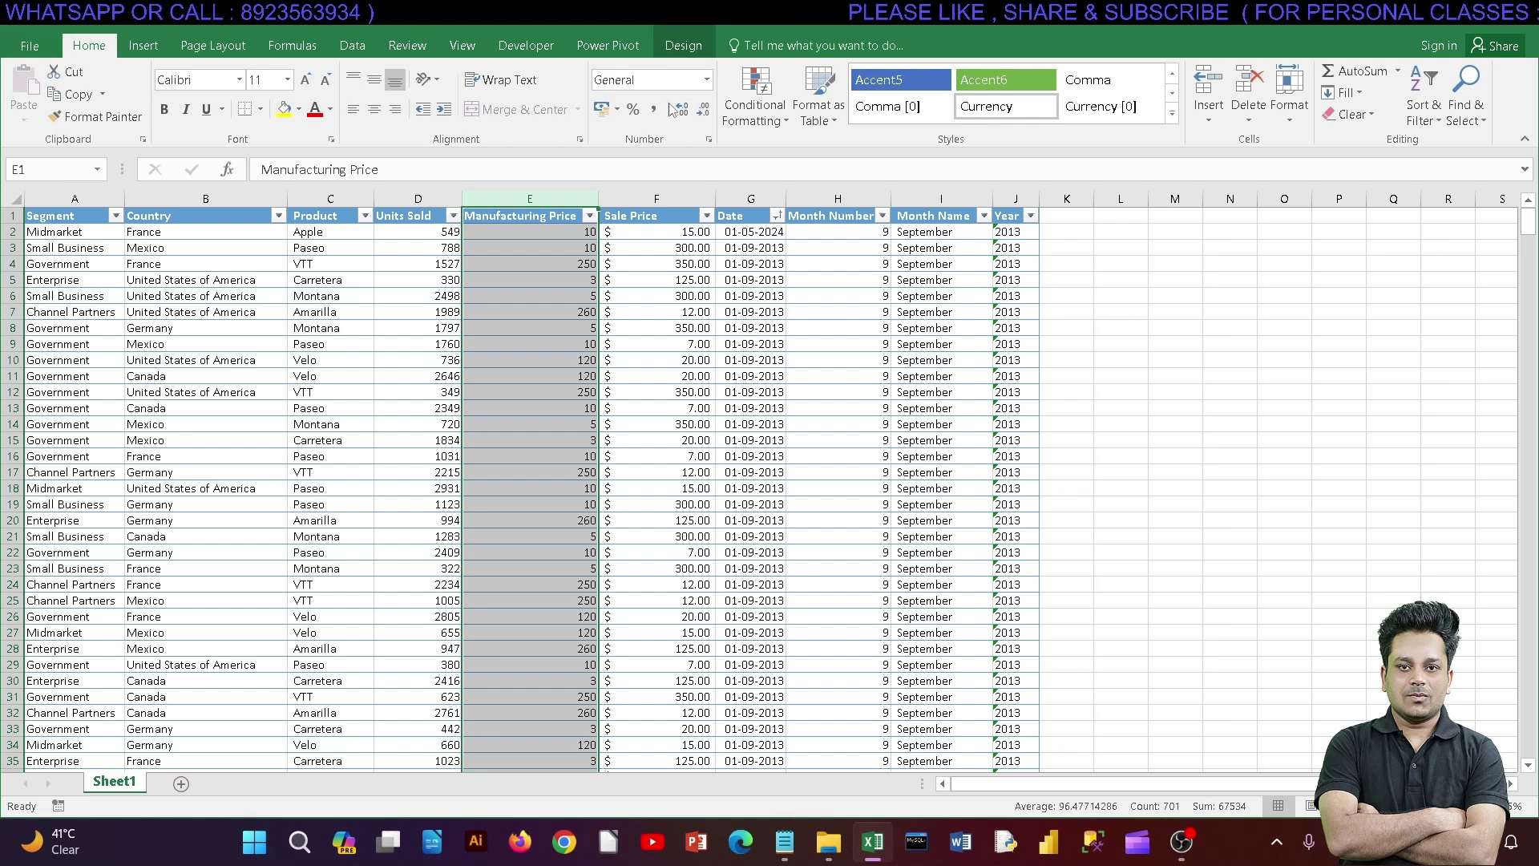
left_click(707, 80)
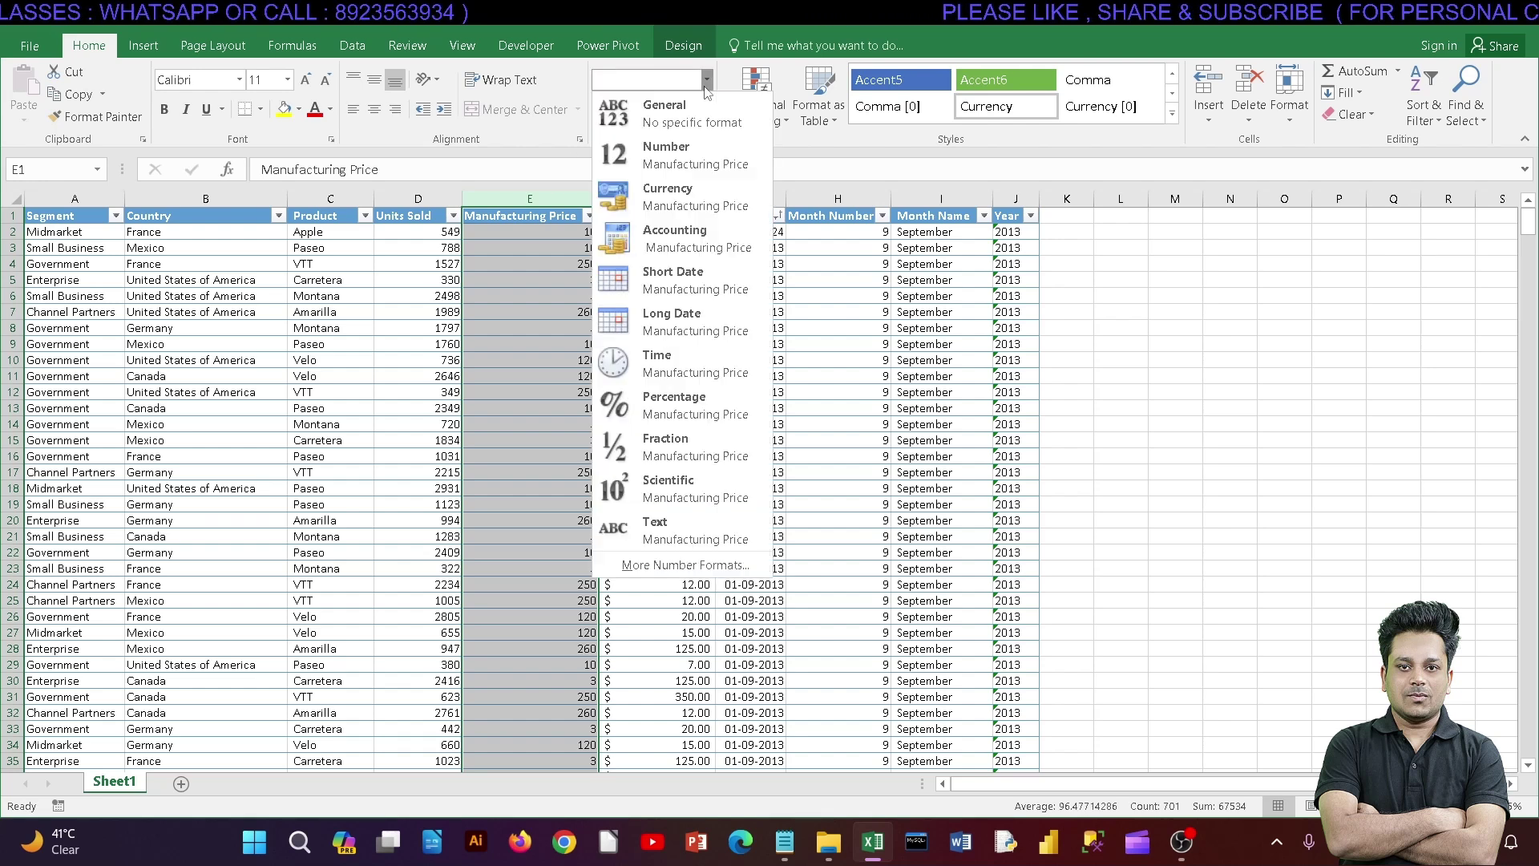
left_click(680, 199)
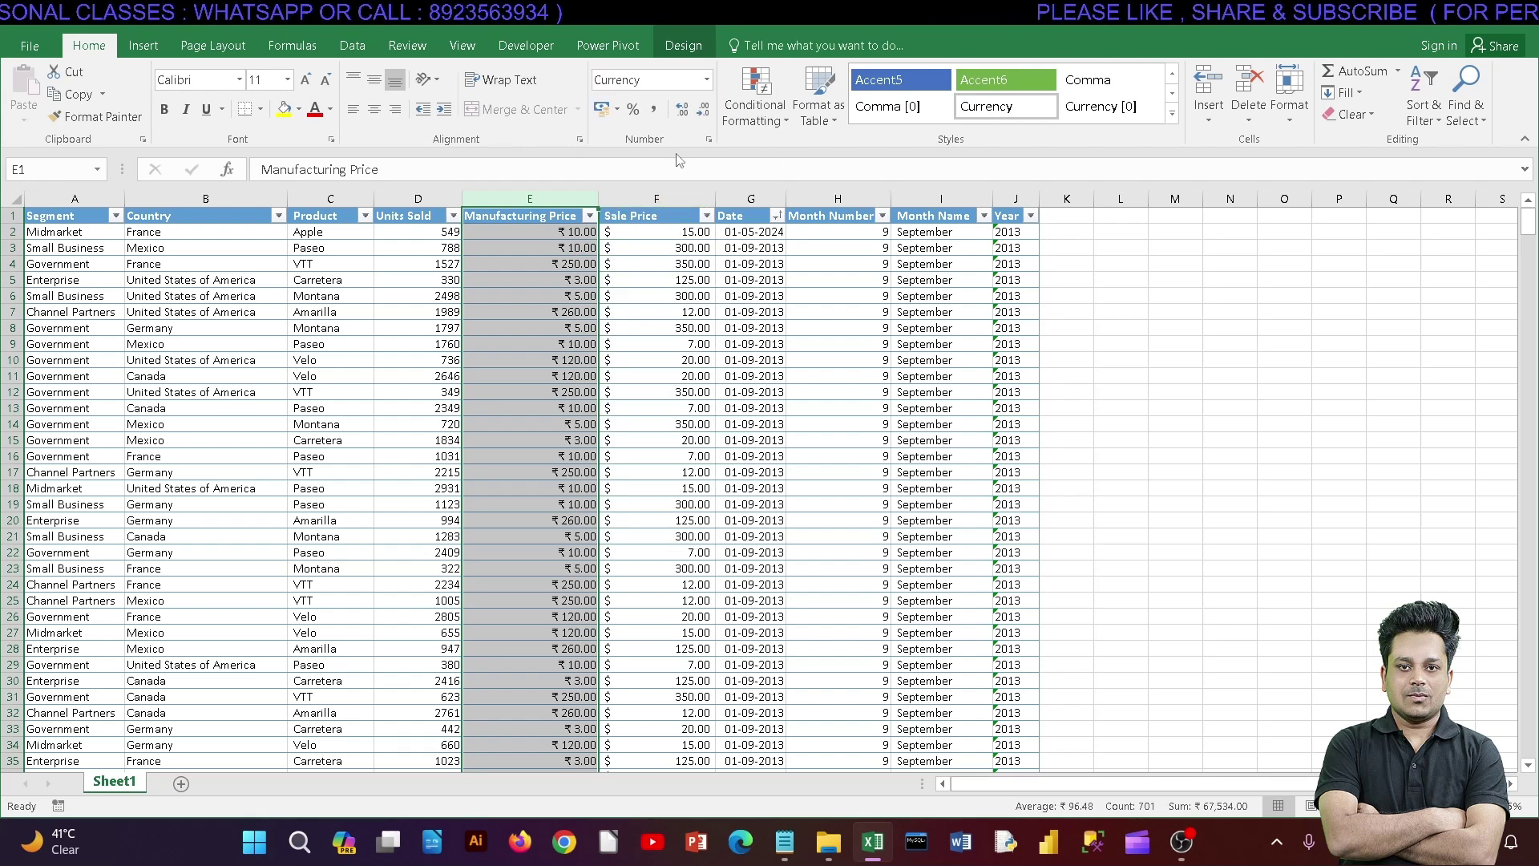
left_click(618, 110)
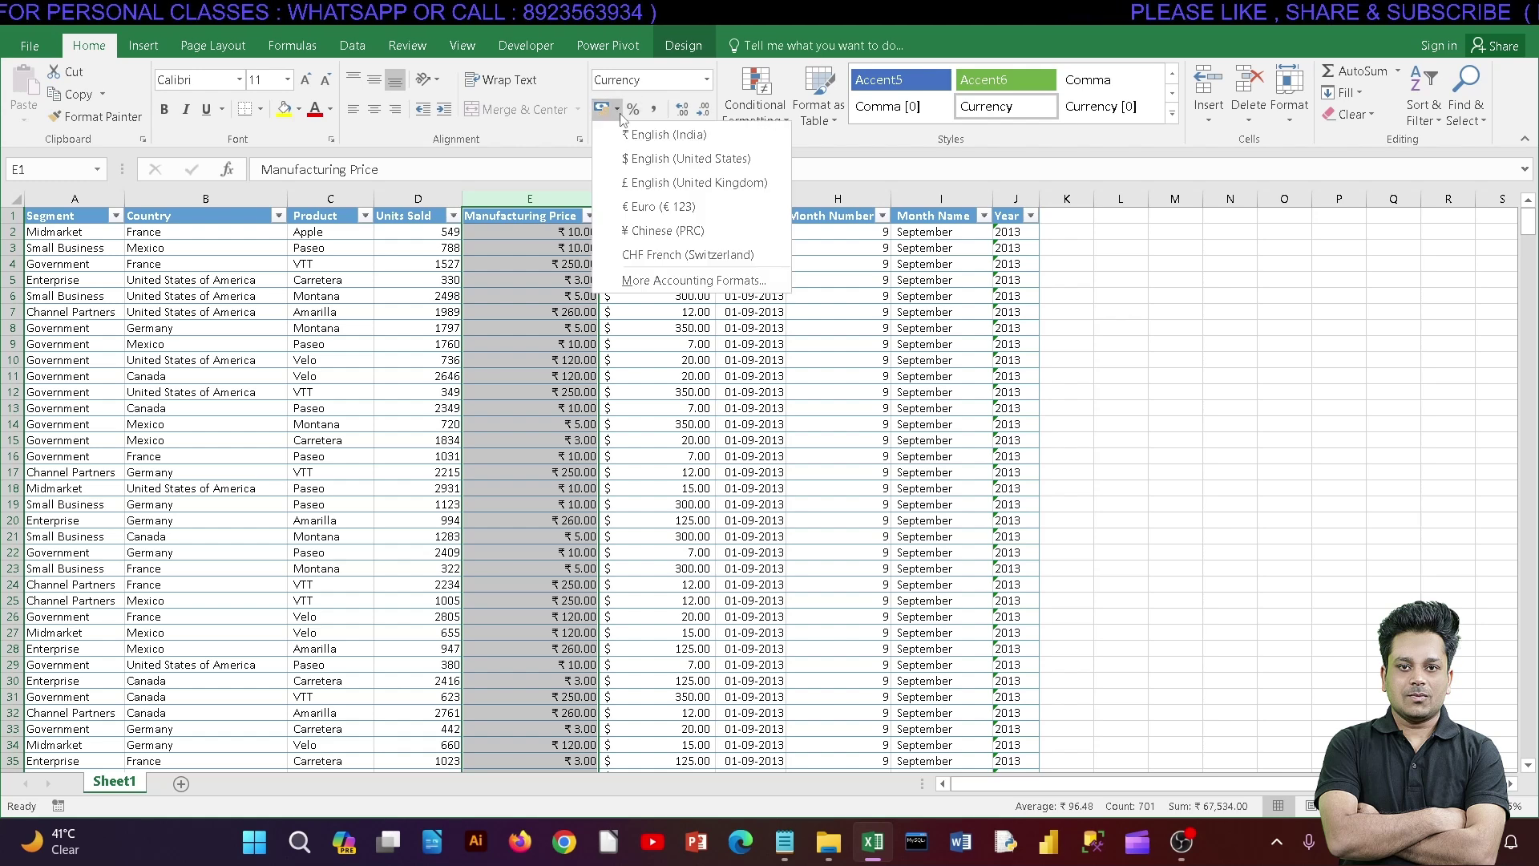
left_click(686, 158)
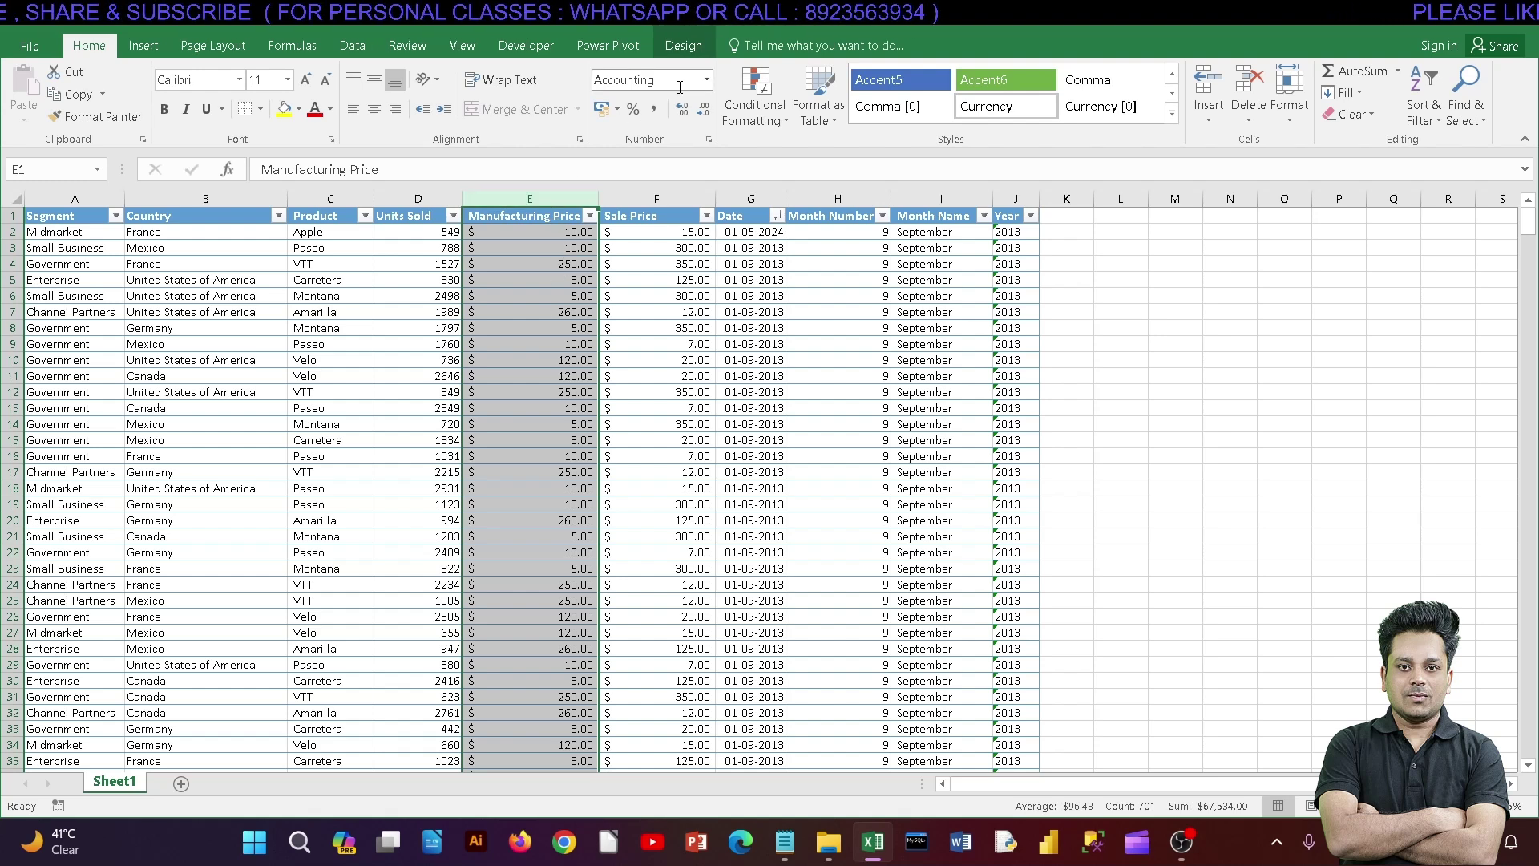
left_click(758, 116)
left_click(757, 116)
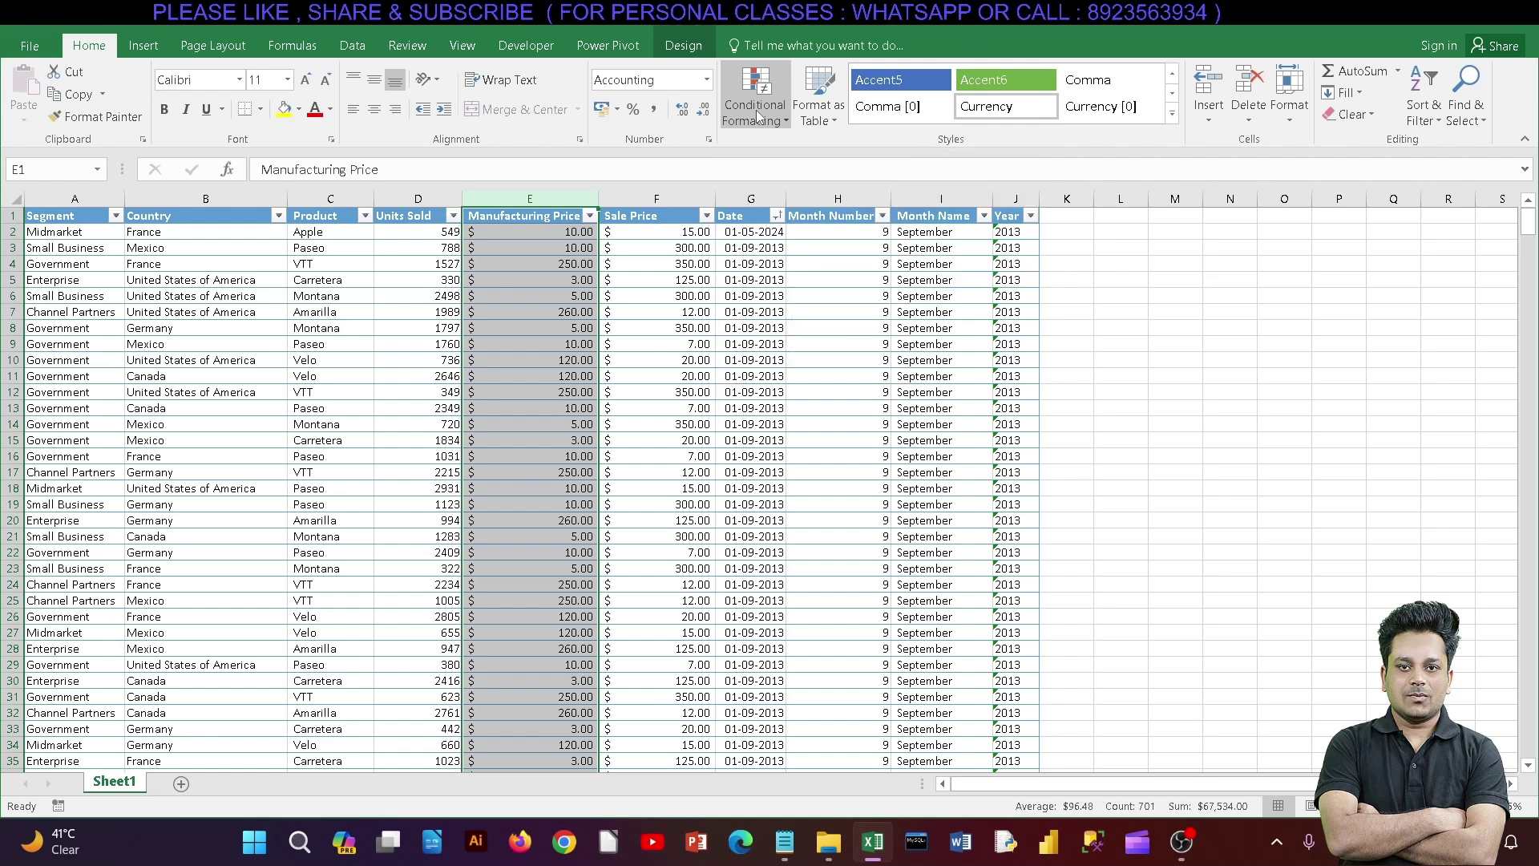